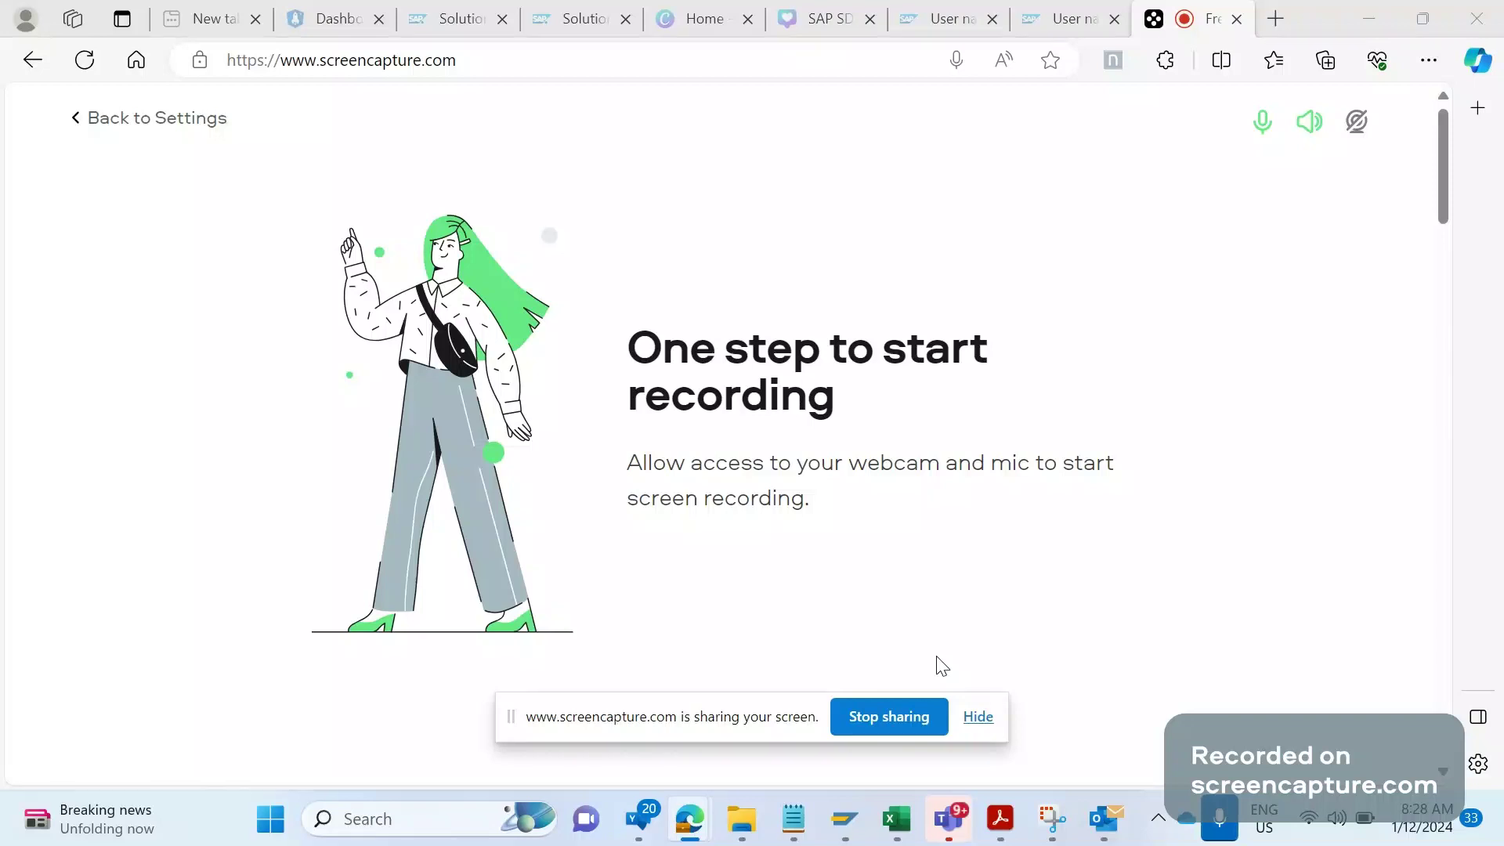
- Start the screencapture.com recording and bring the SAP Easy Access window to the front
key(alt+Tab)
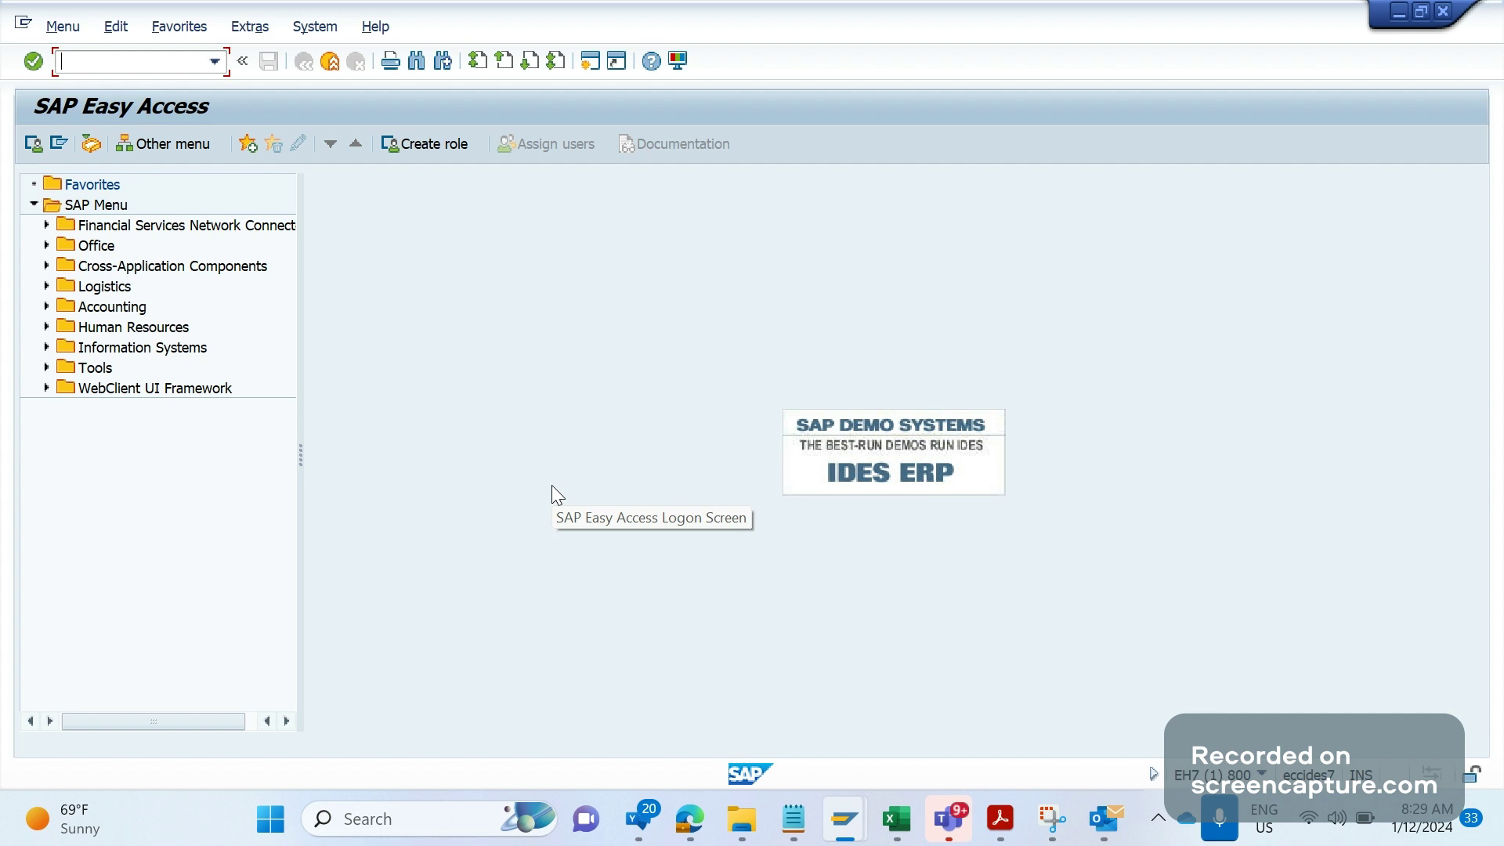
- Run /NSE16N for table VBAK and switch on debugging with /H
text(/NSE16)
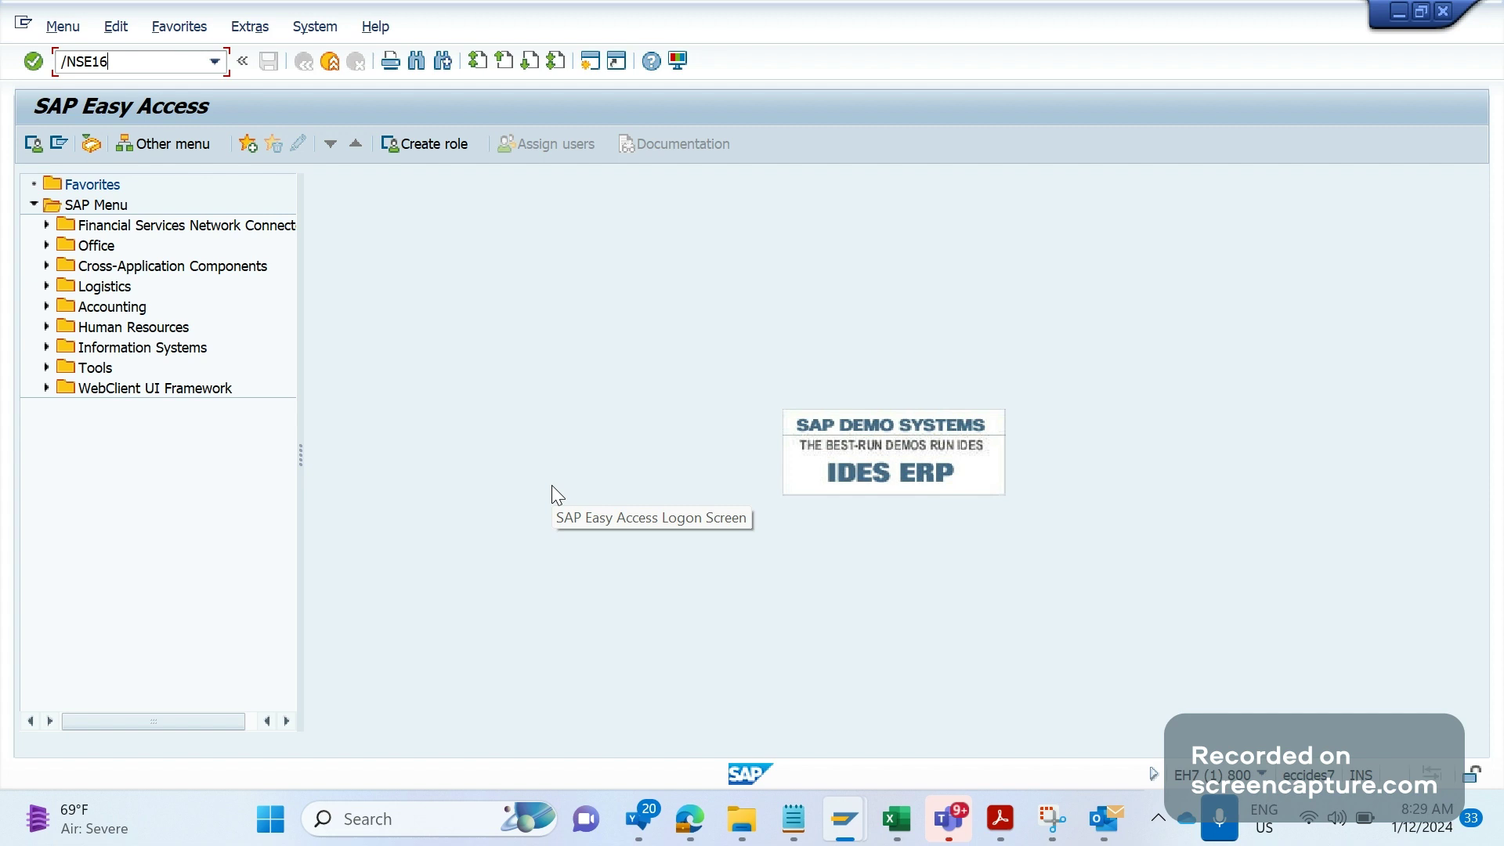
text(N)
key(Return)
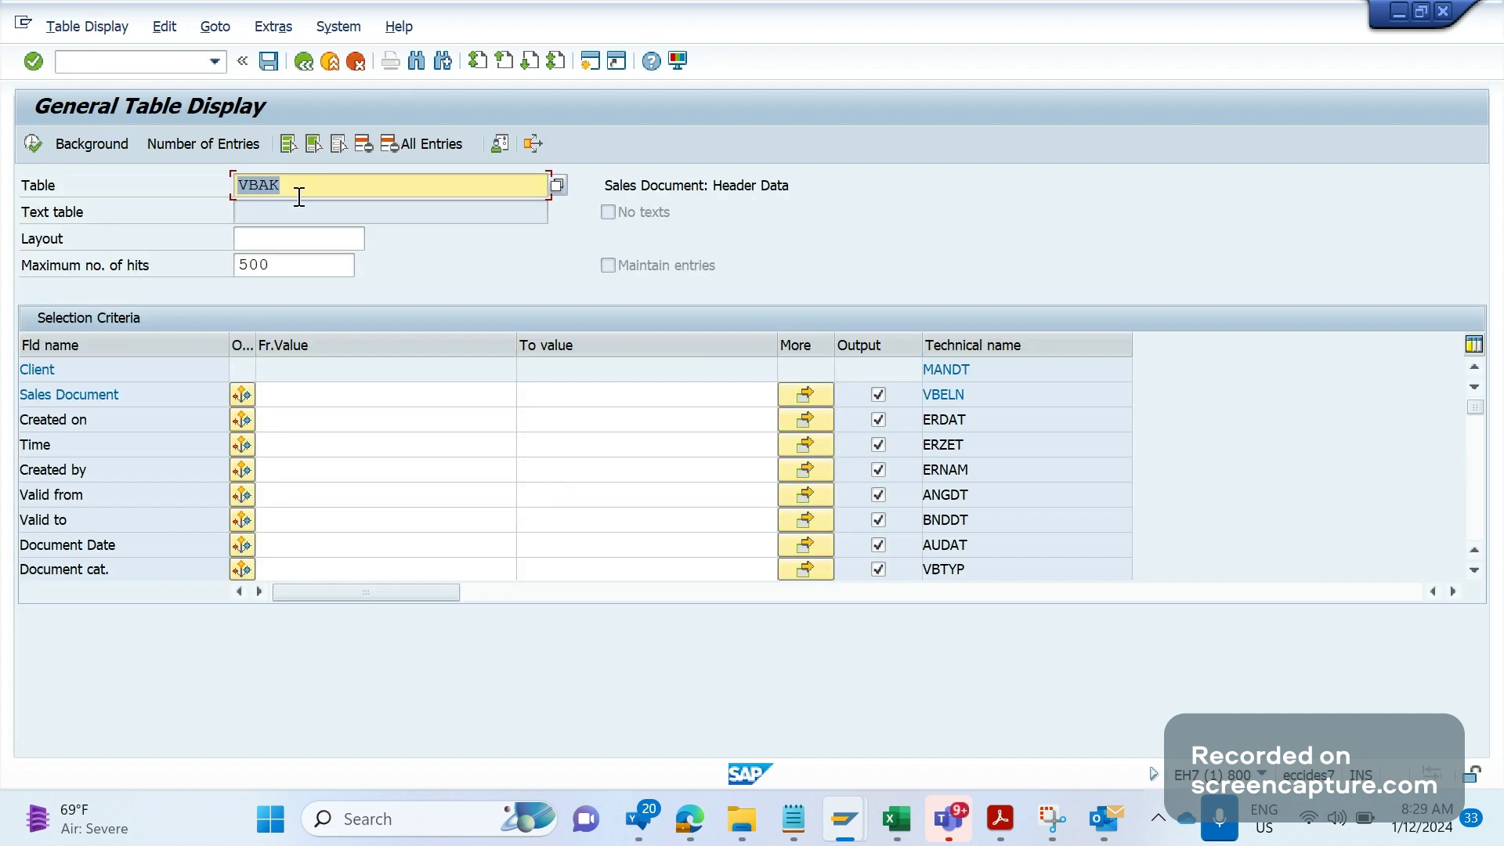
click(103, 69)
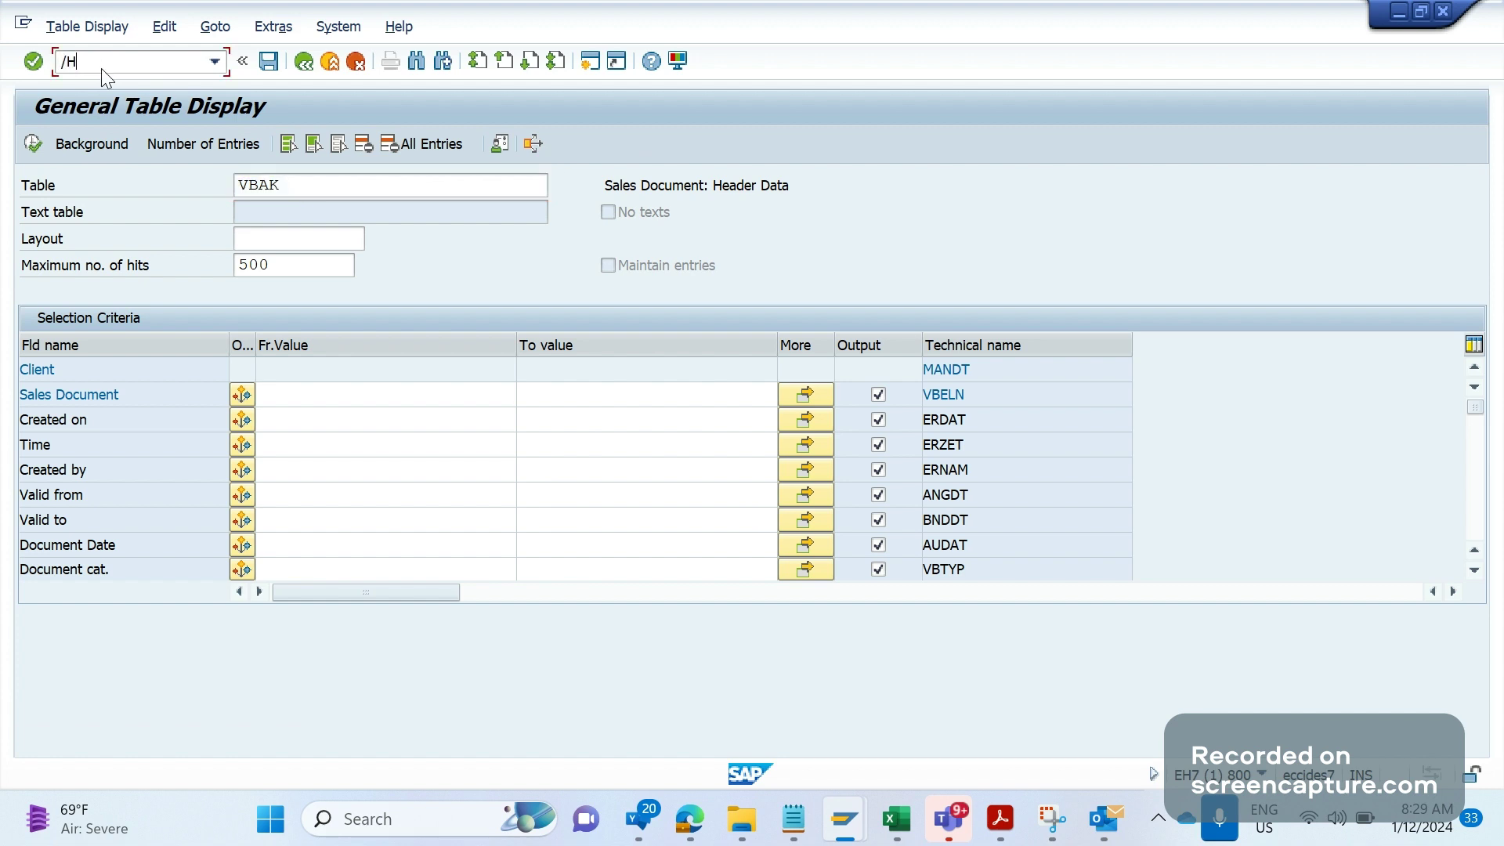
key(Return)
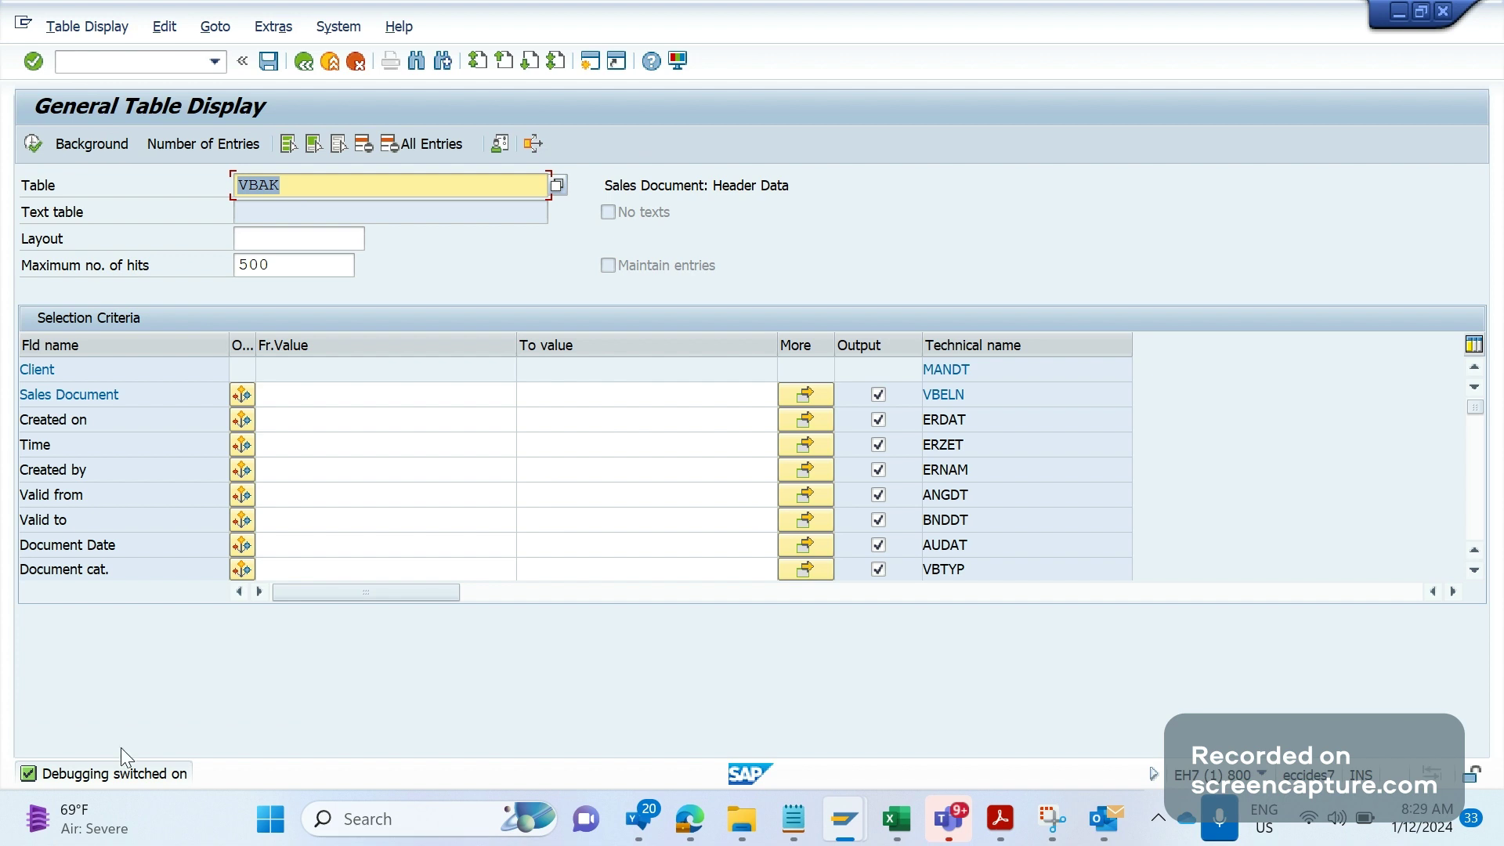
- Execute the VBAK selection, clear Variables 1, and watch GD-EDIT and GD-SAPEDIT
click(33, 144)
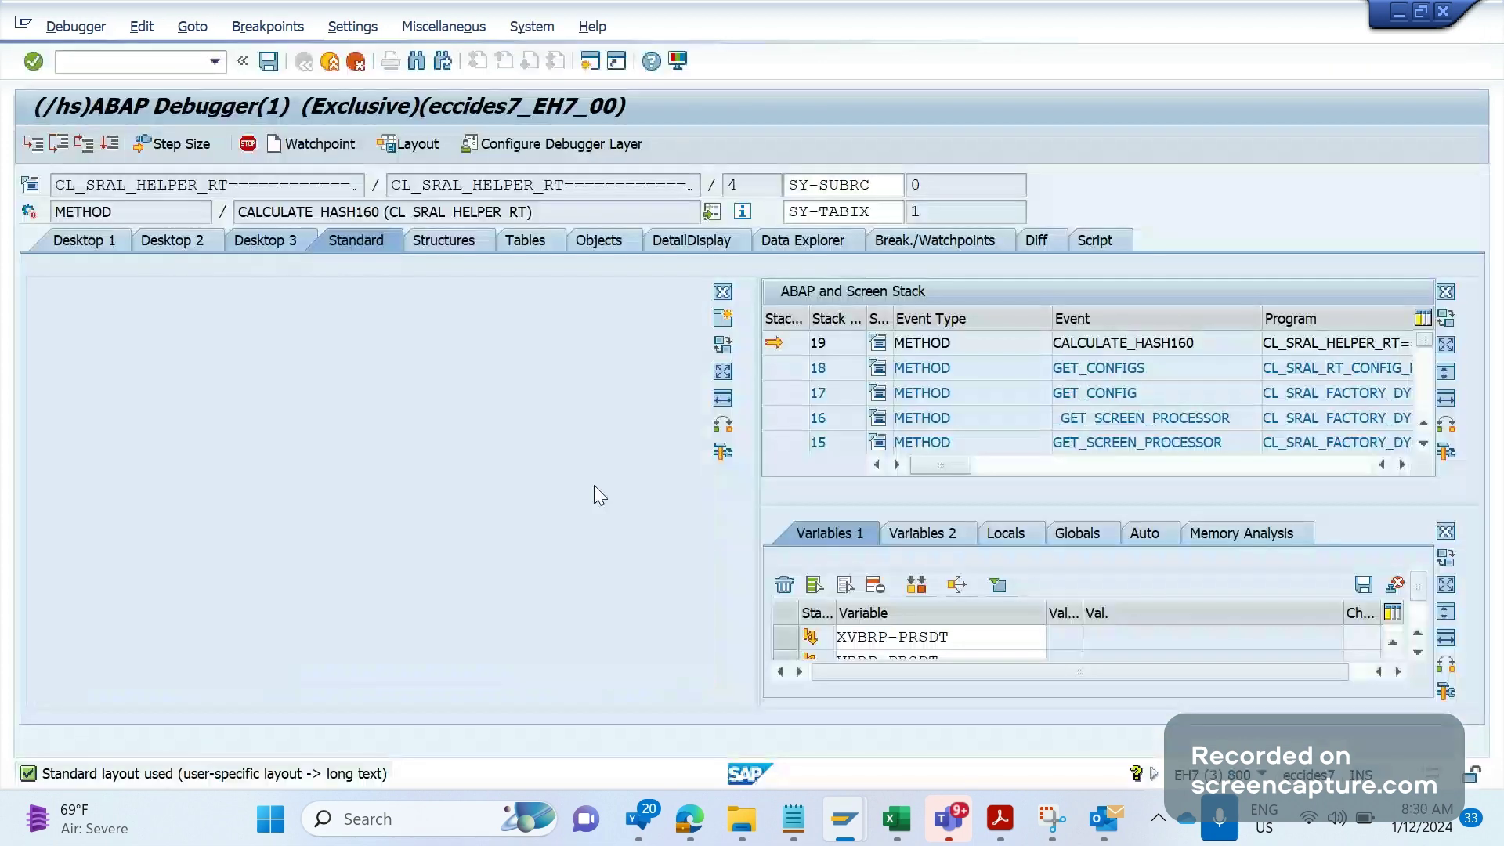
click(785, 345)
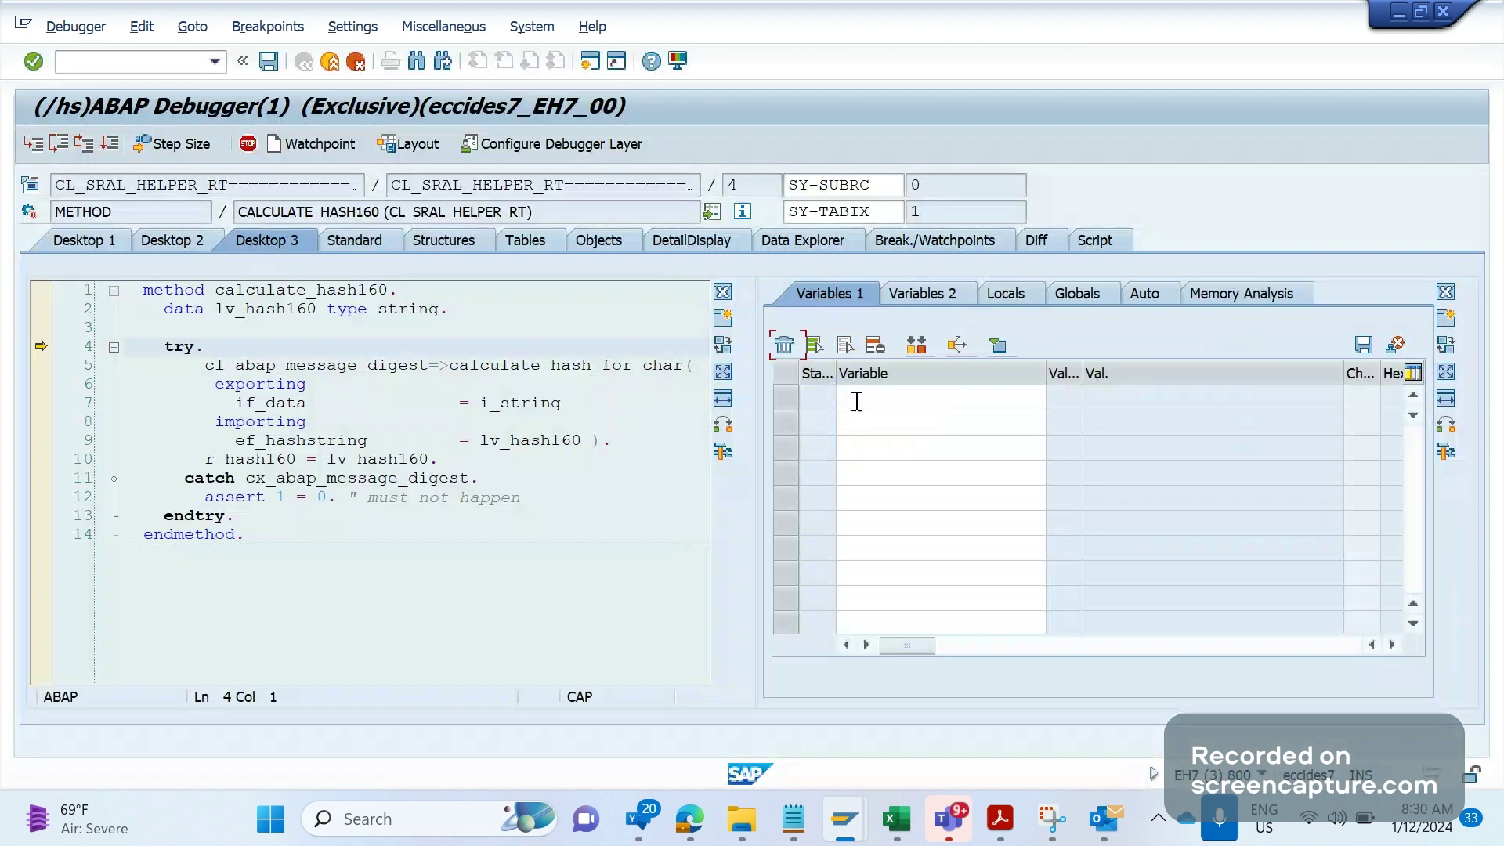
click(857, 401)
text(GD)
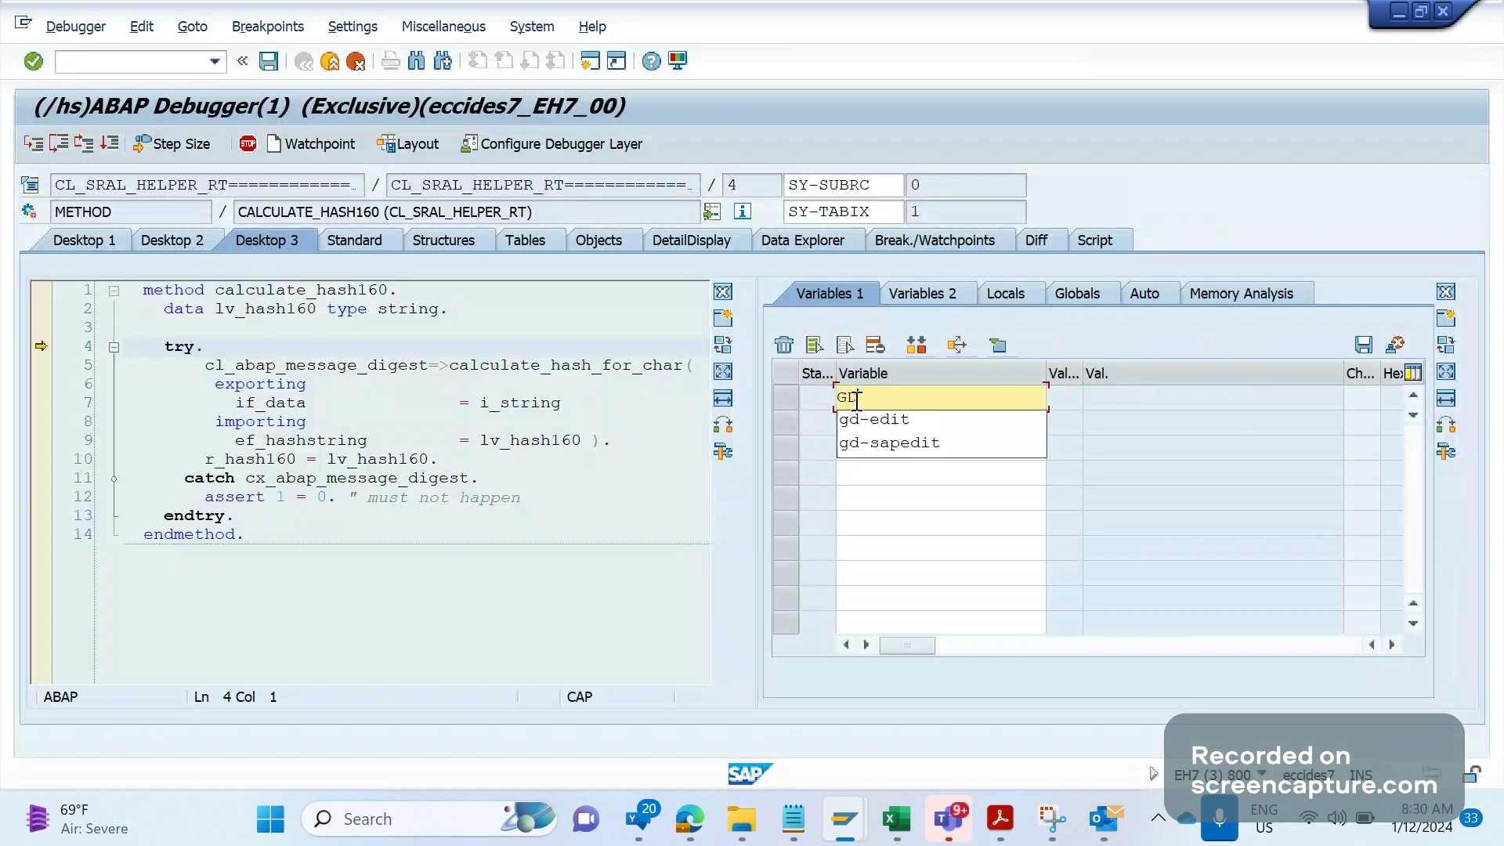
text(-)
key(Return)
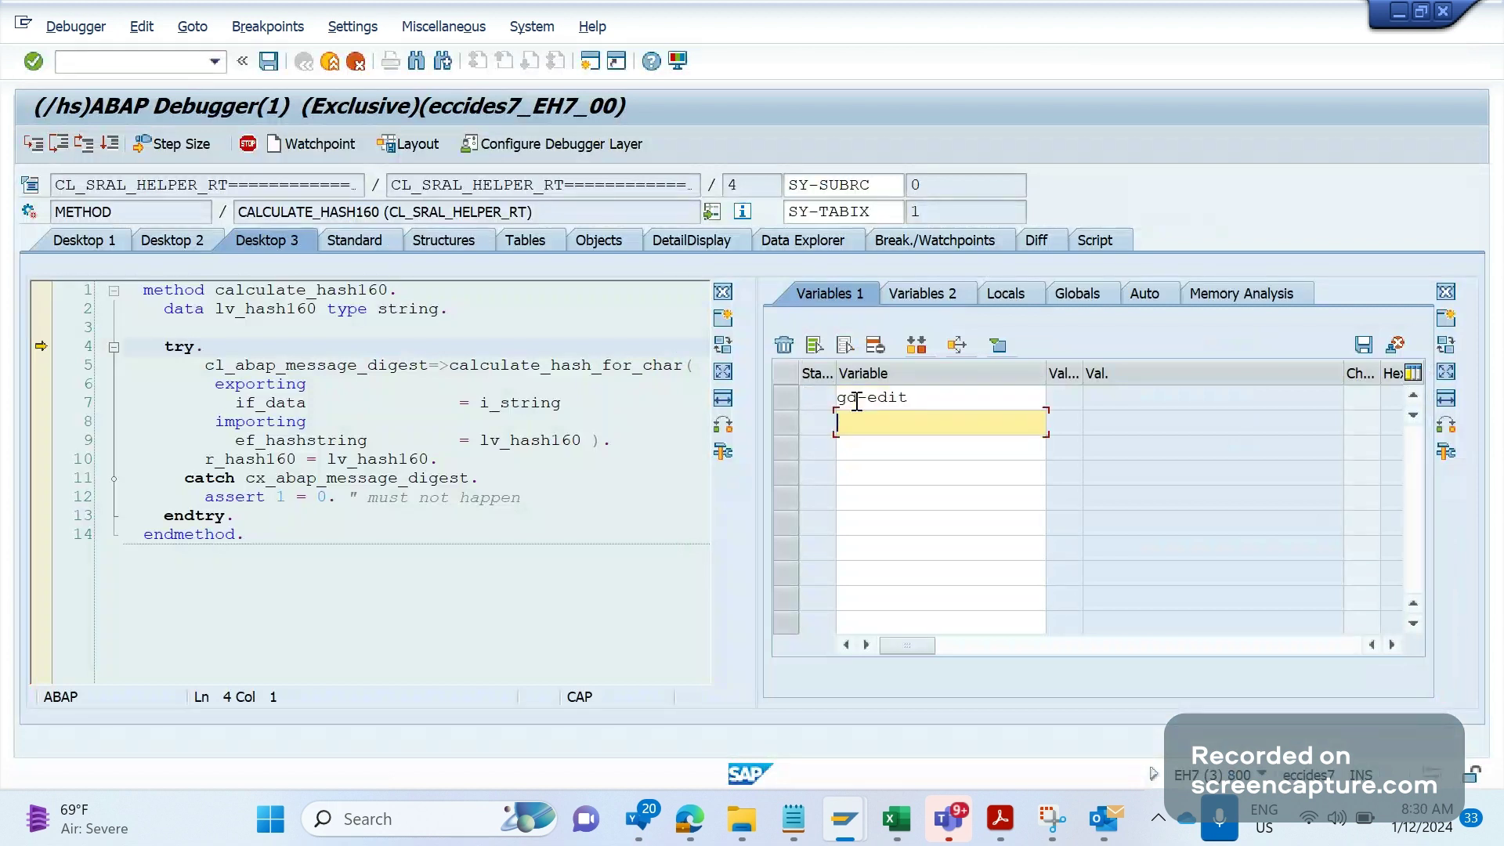
text(GD)
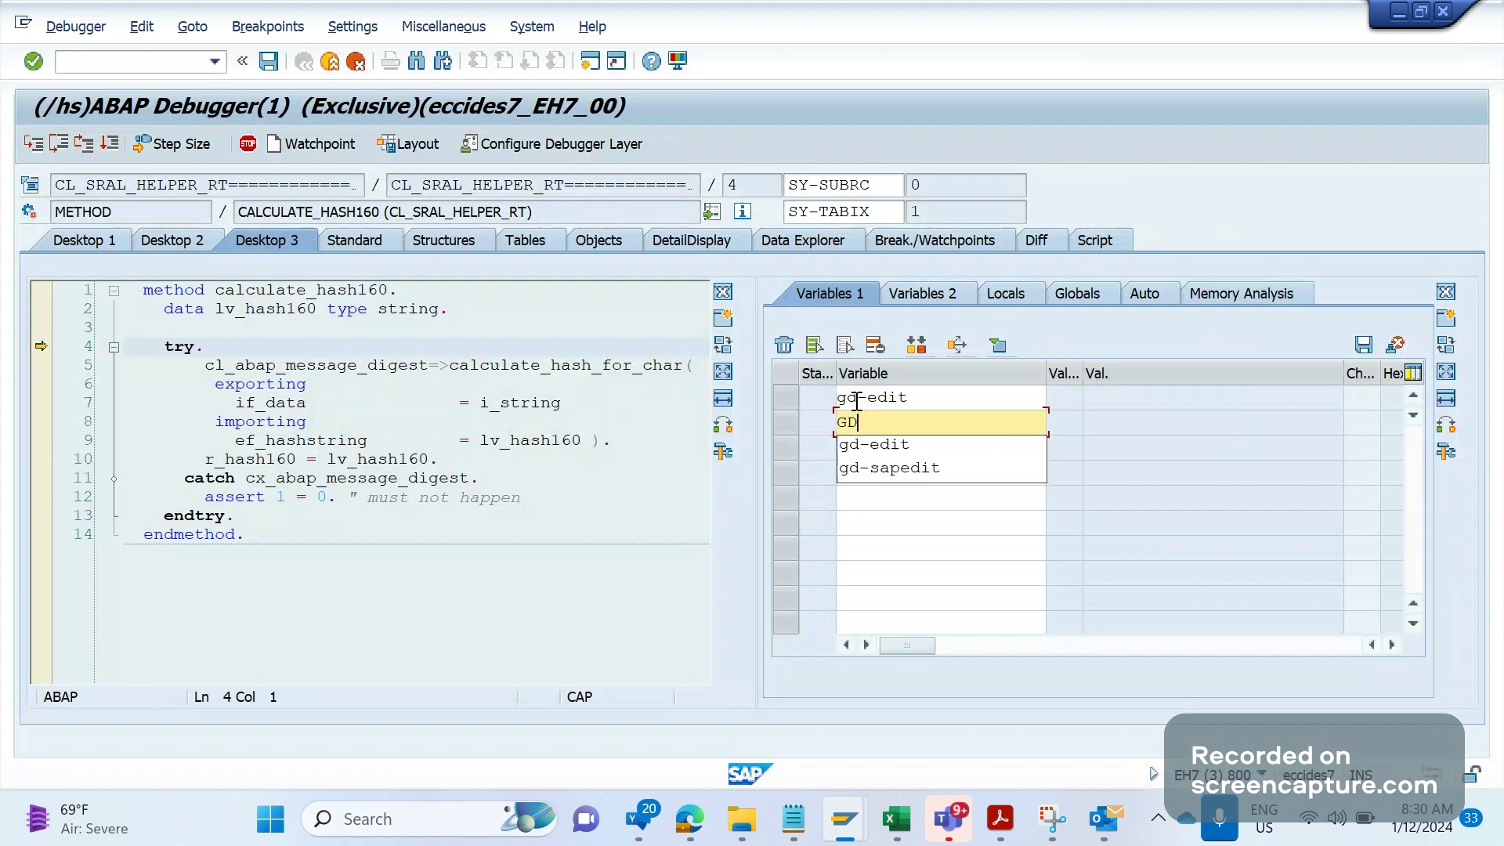
key(Down)
key(Down)
key(Return)
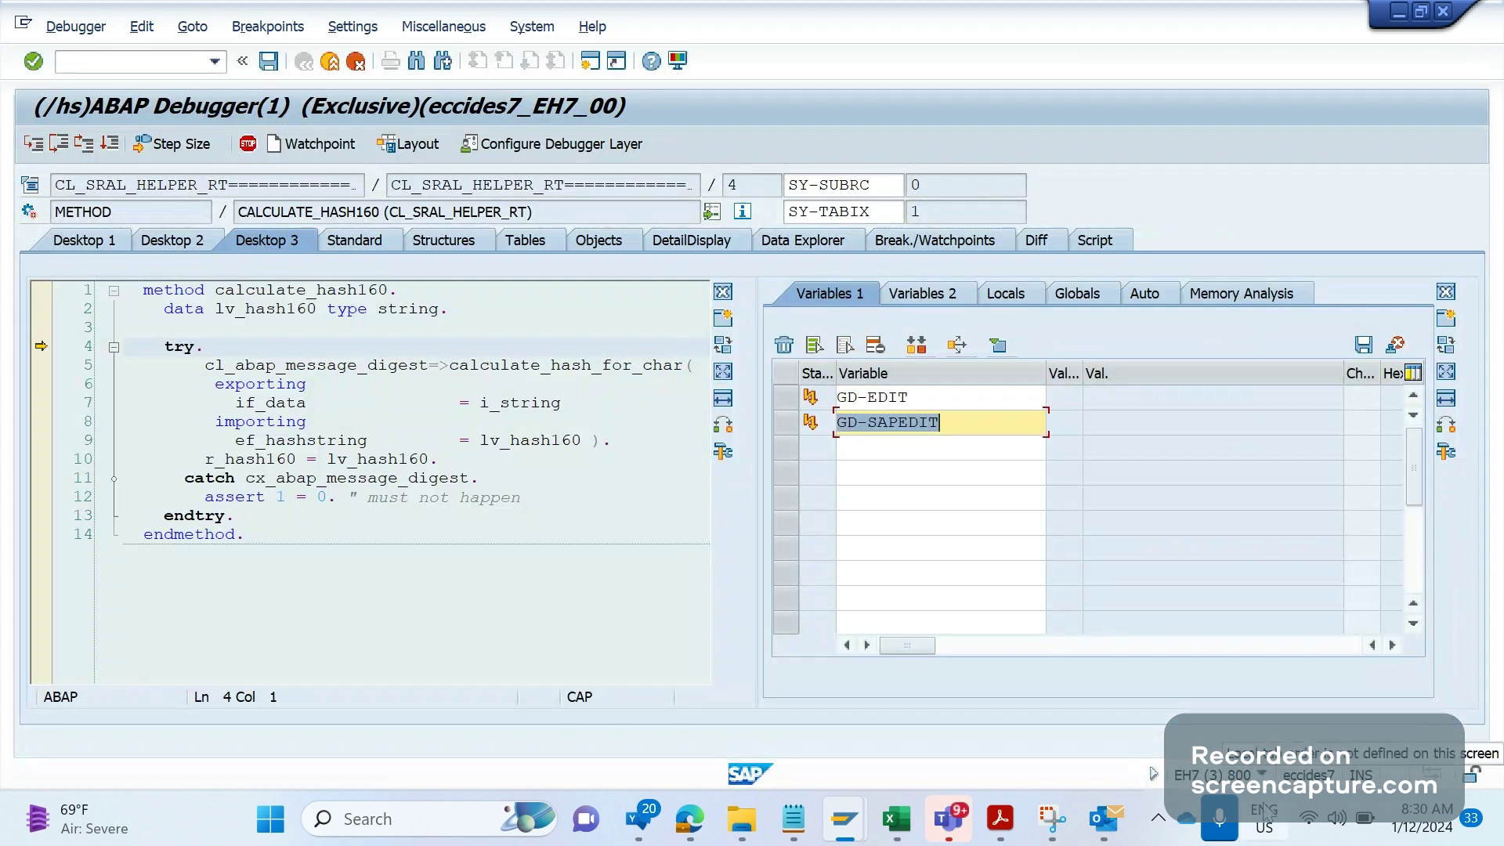
click(1262, 774)
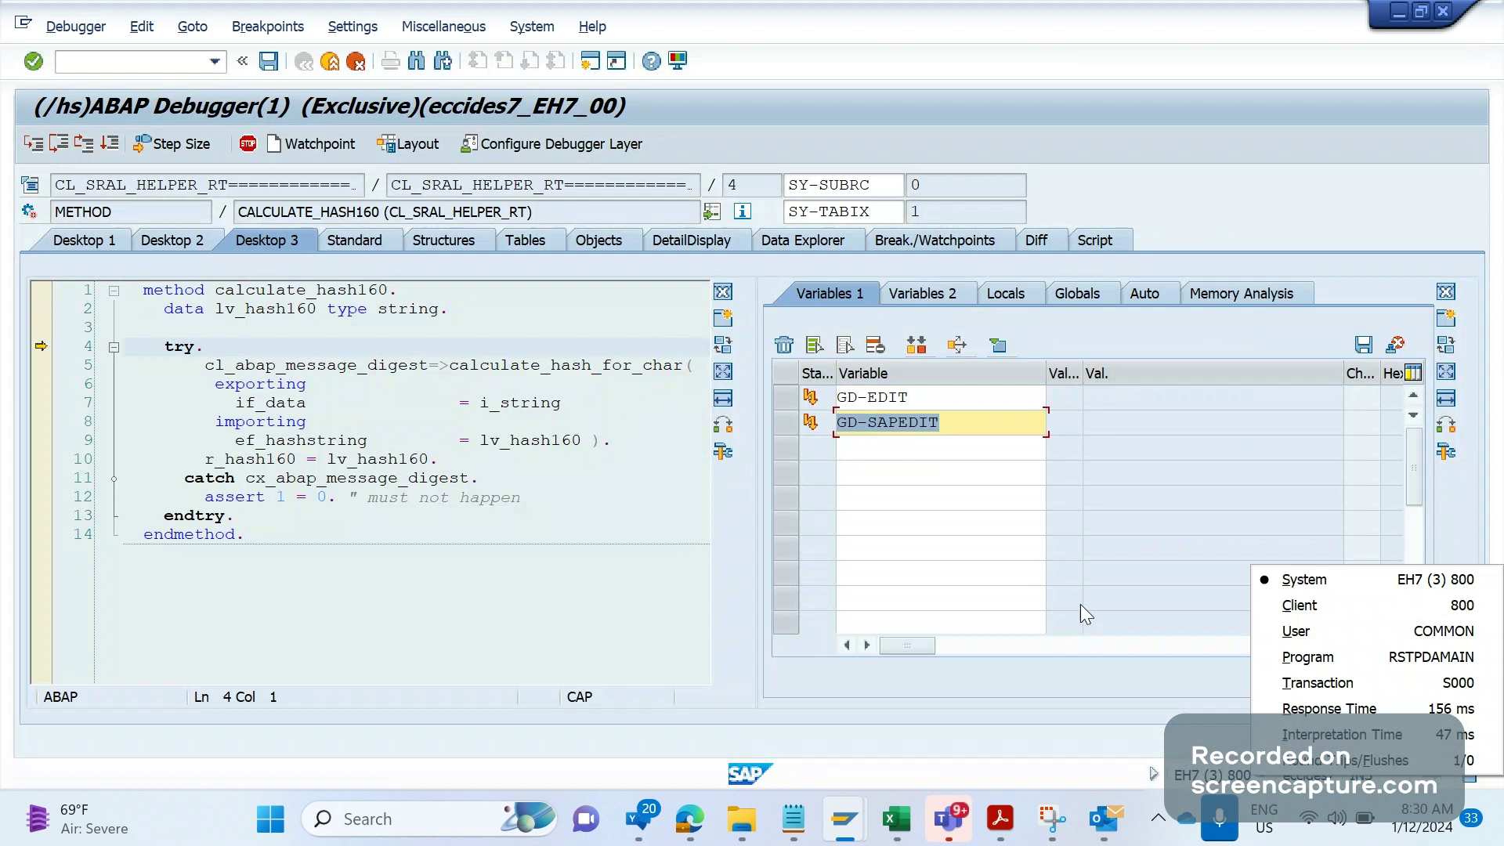
click(940, 574)
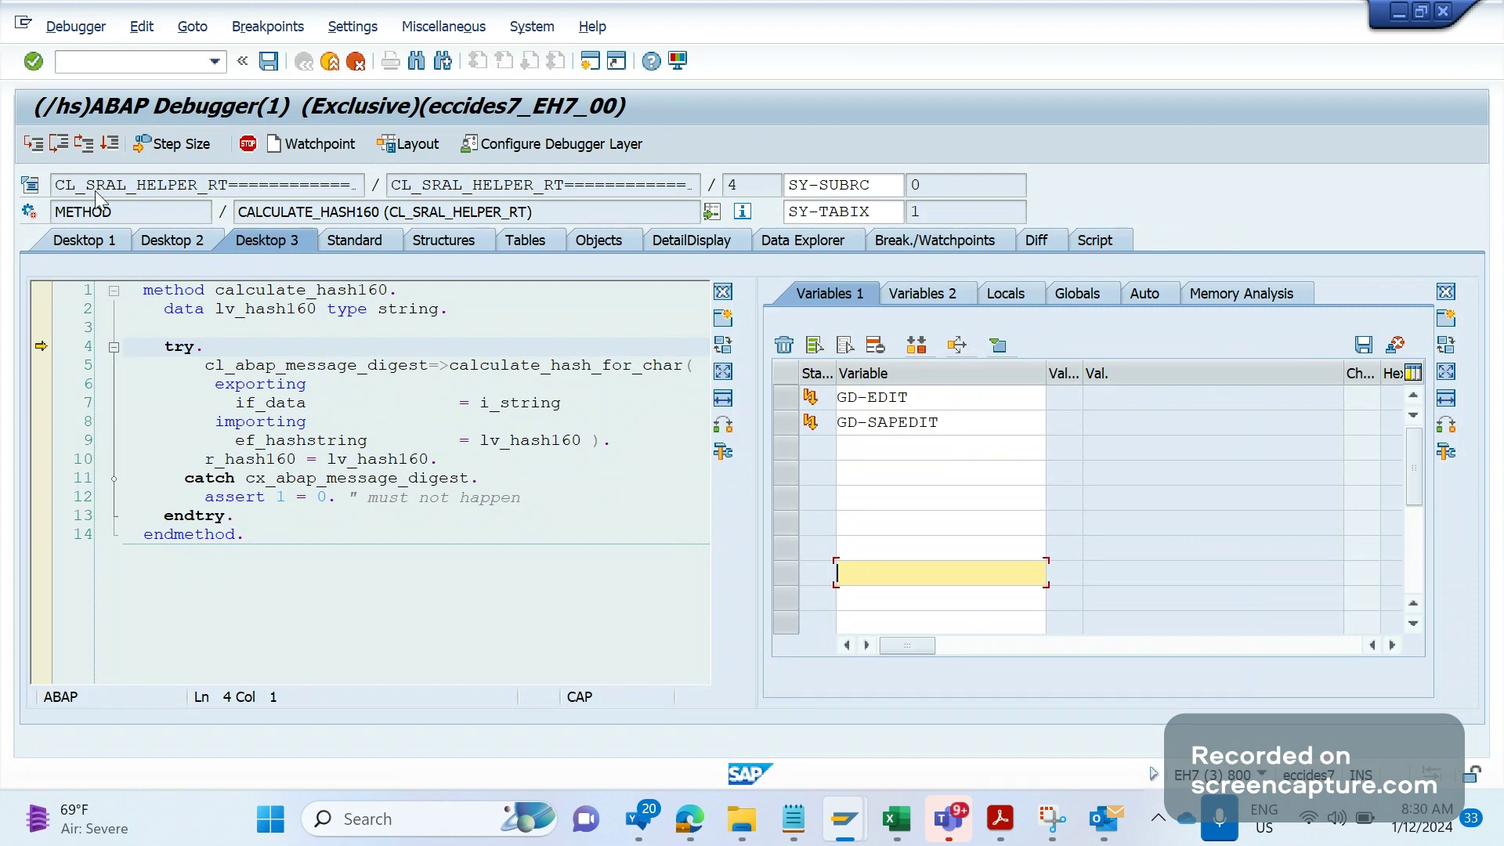
- Step out with Return (F7) repeatedly until the debugger reaches the SE16N module
click(85, 149)
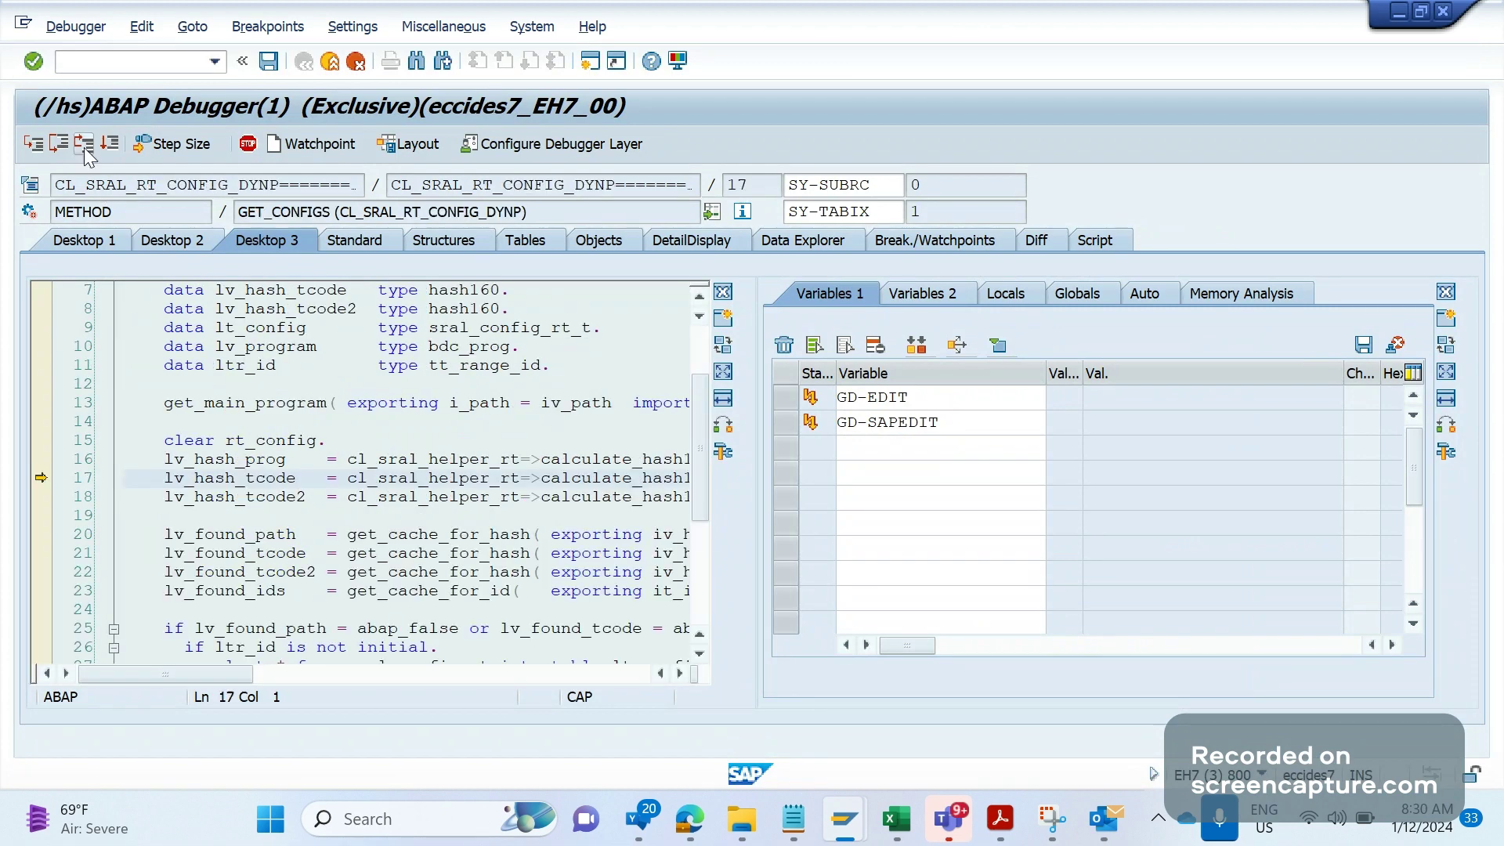
click(86, 149)
click(85, 149)
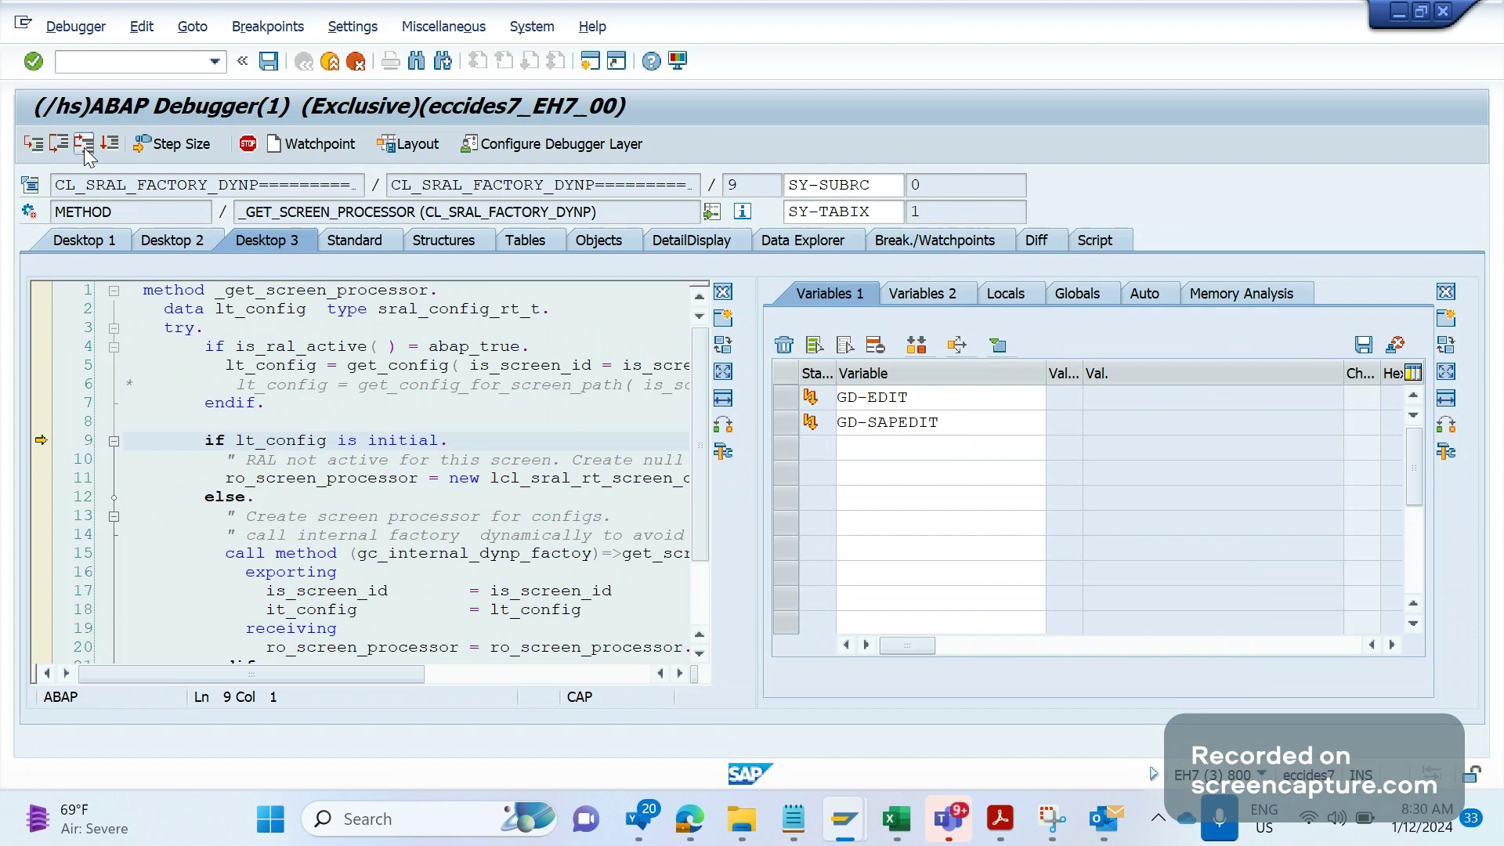
click(85, 149)
click(85, 149)
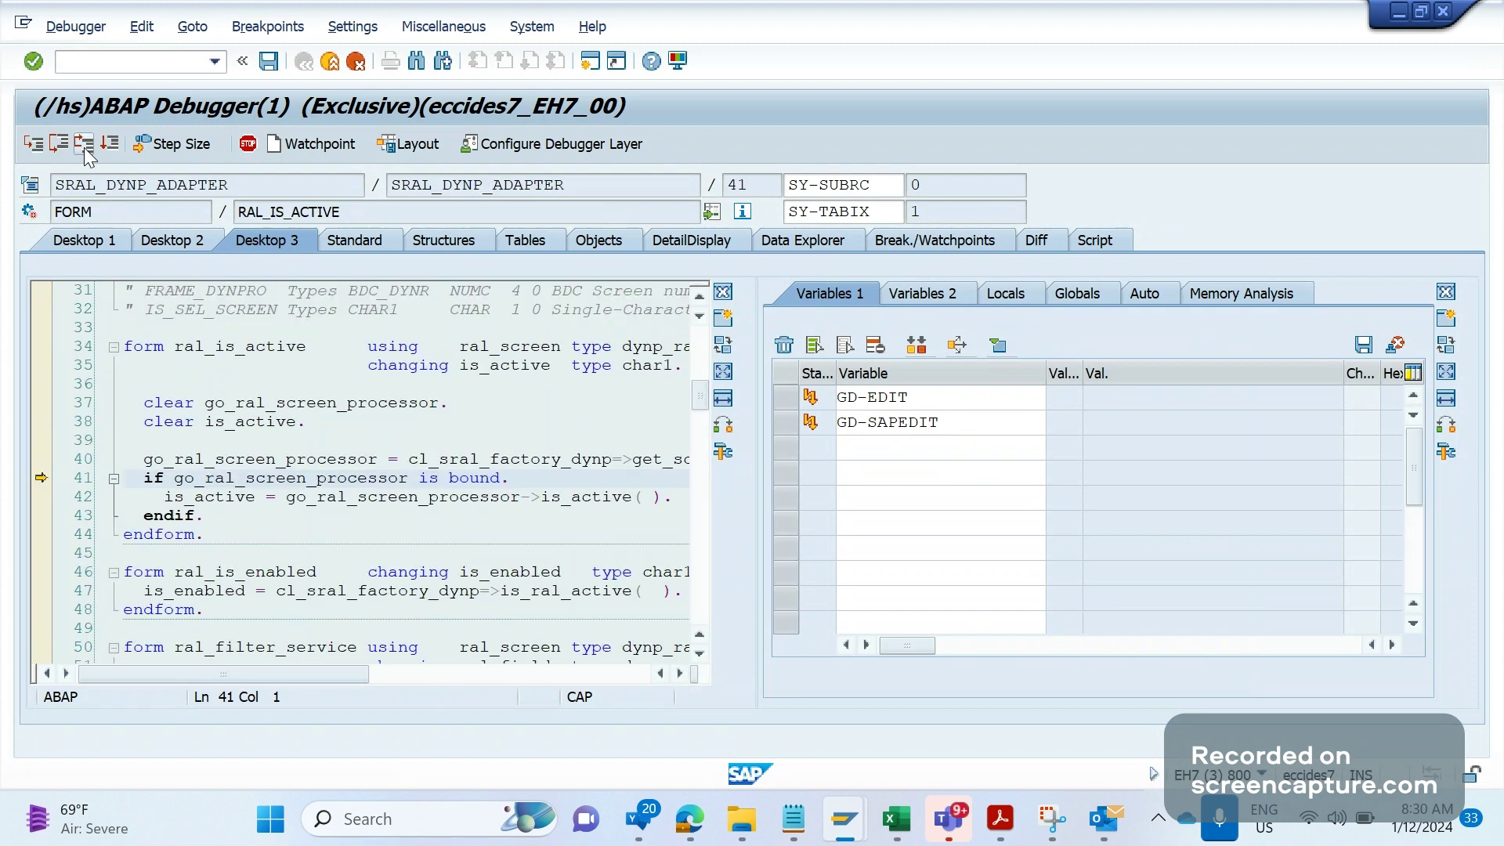
click(86, 149)
click(86, 149)
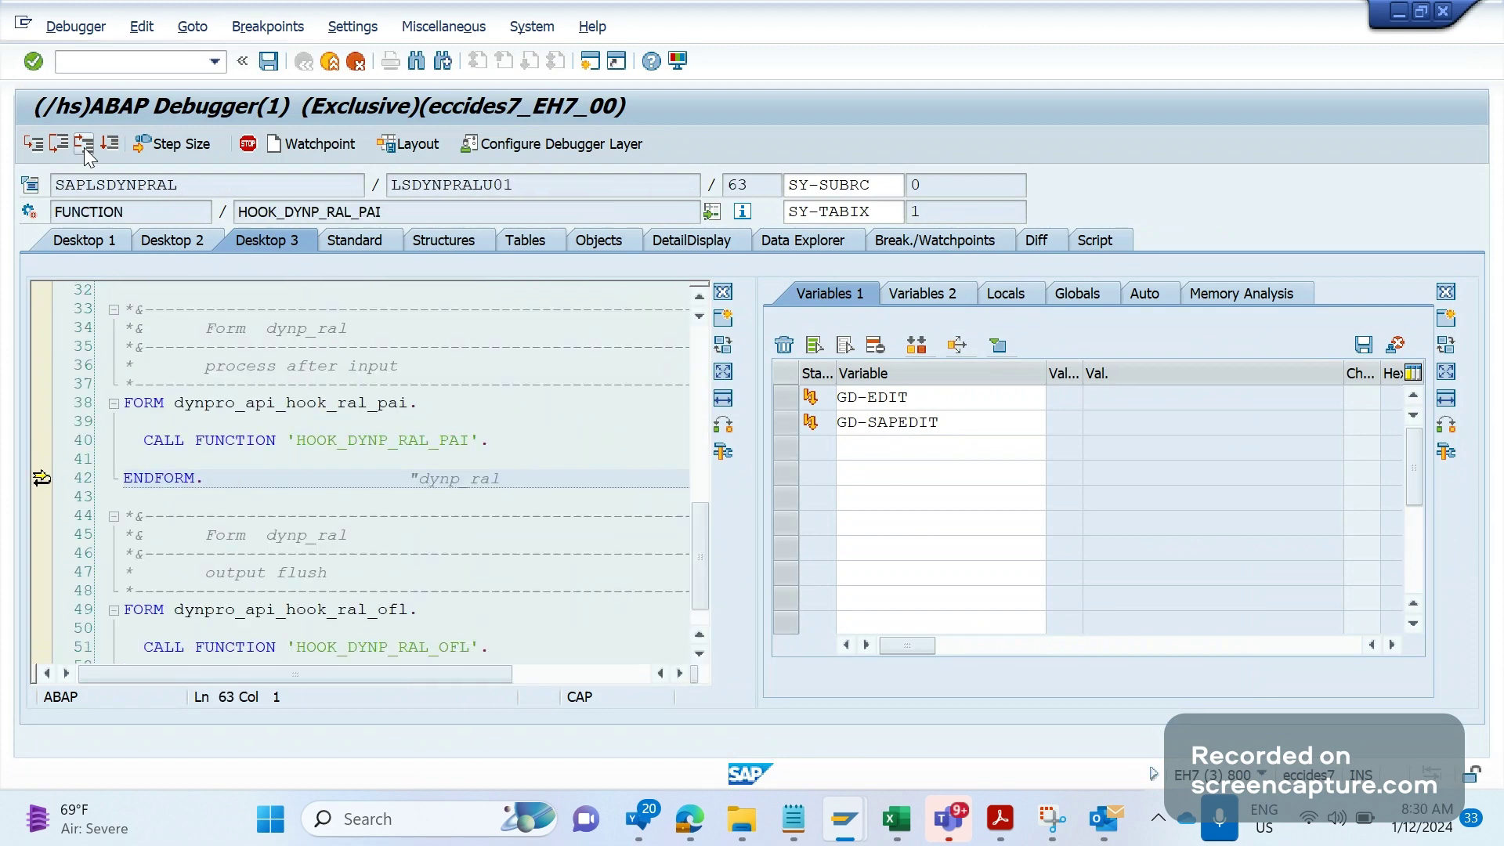
click(85, 149)
click(86, 149)
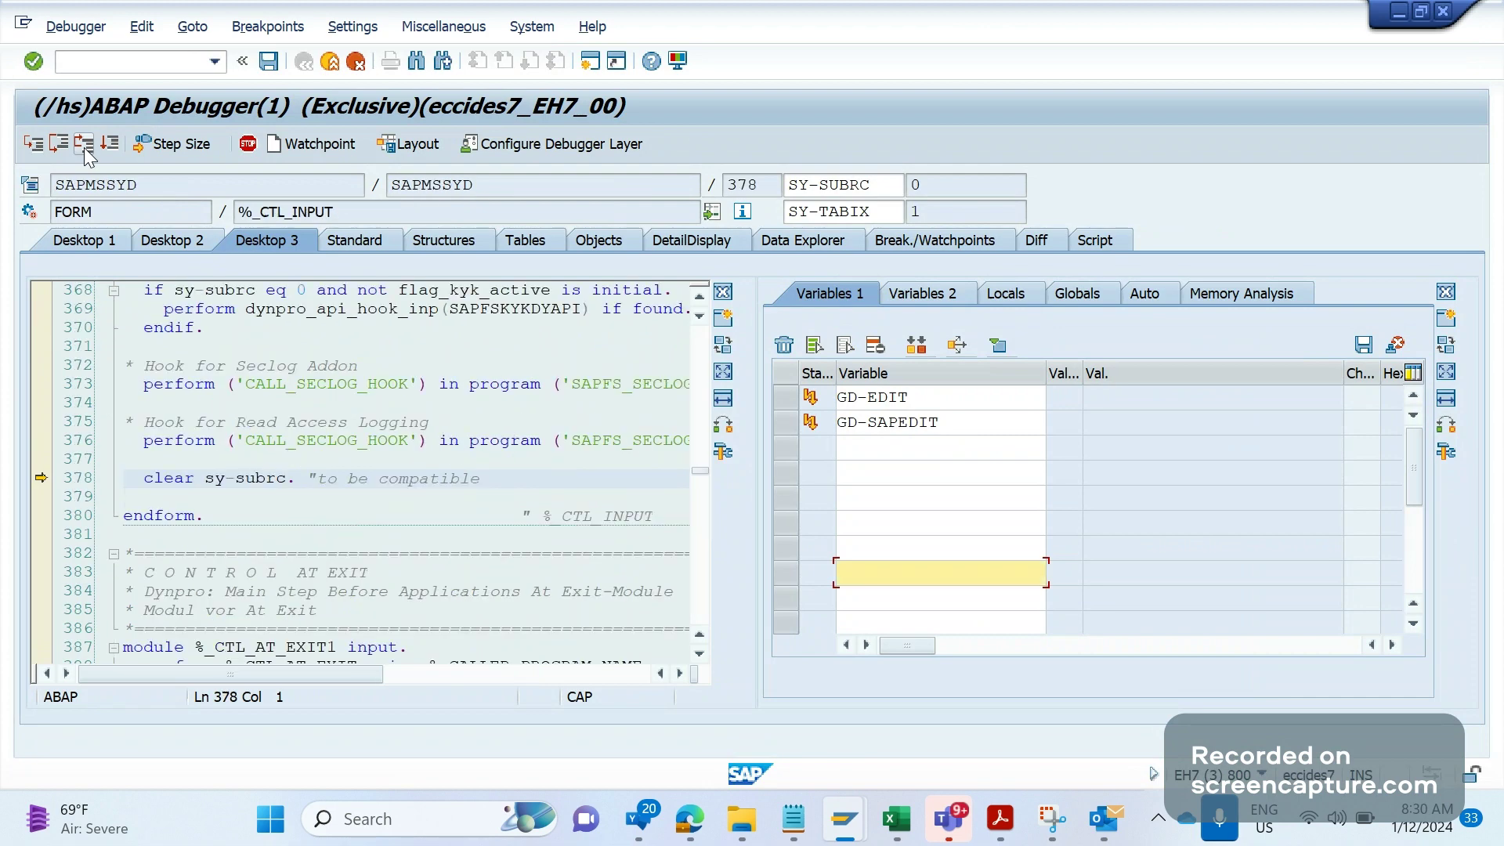
click(85, 149)
click(86, 149)
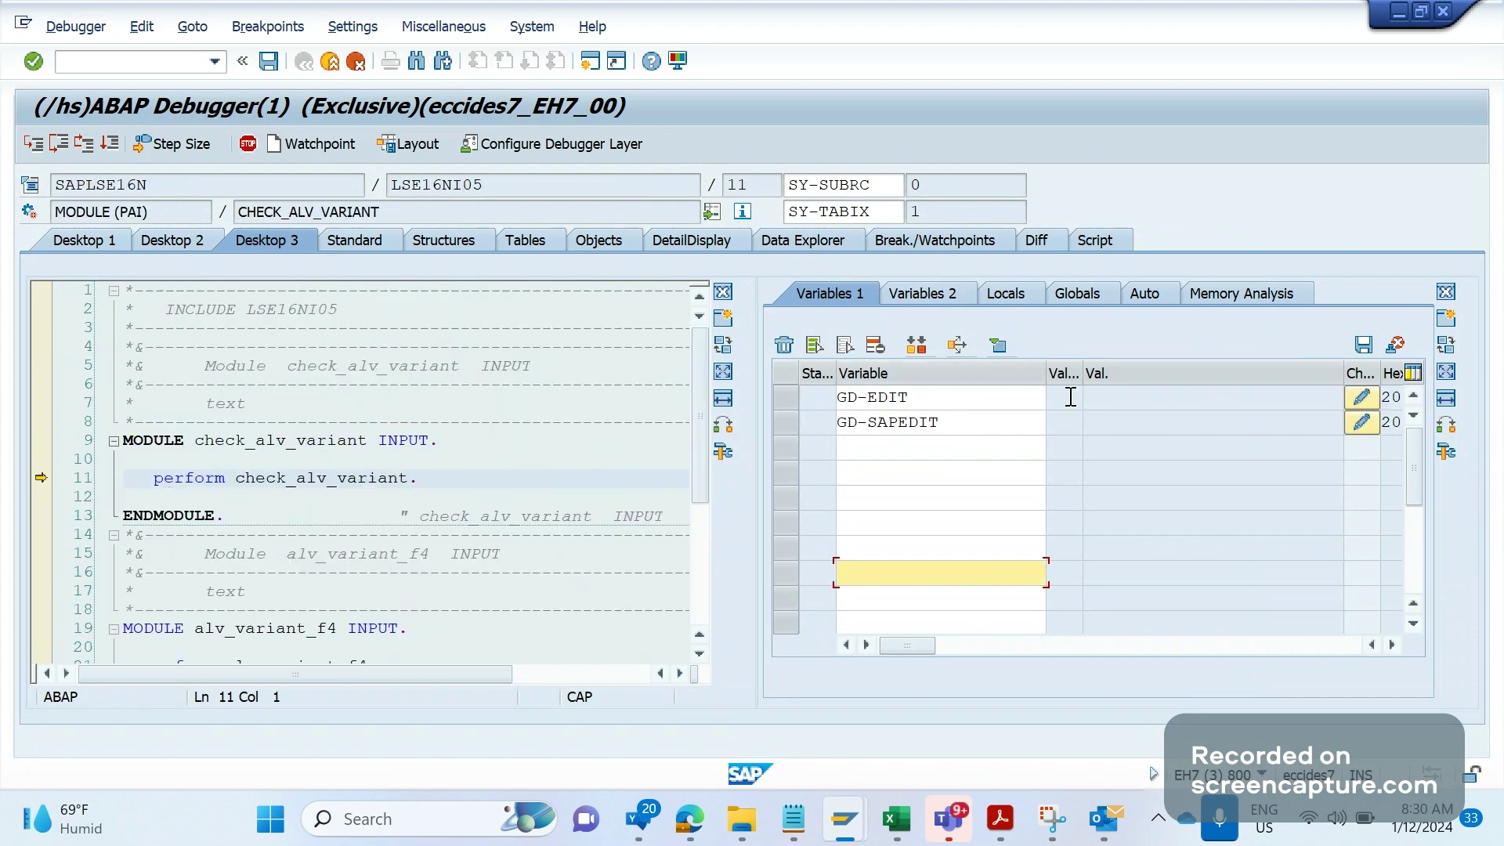
- Set GD-EDIT and GD-SAPEDIT to X and continue execution
click(1362, 398)
click(1211, 403)
text(X)
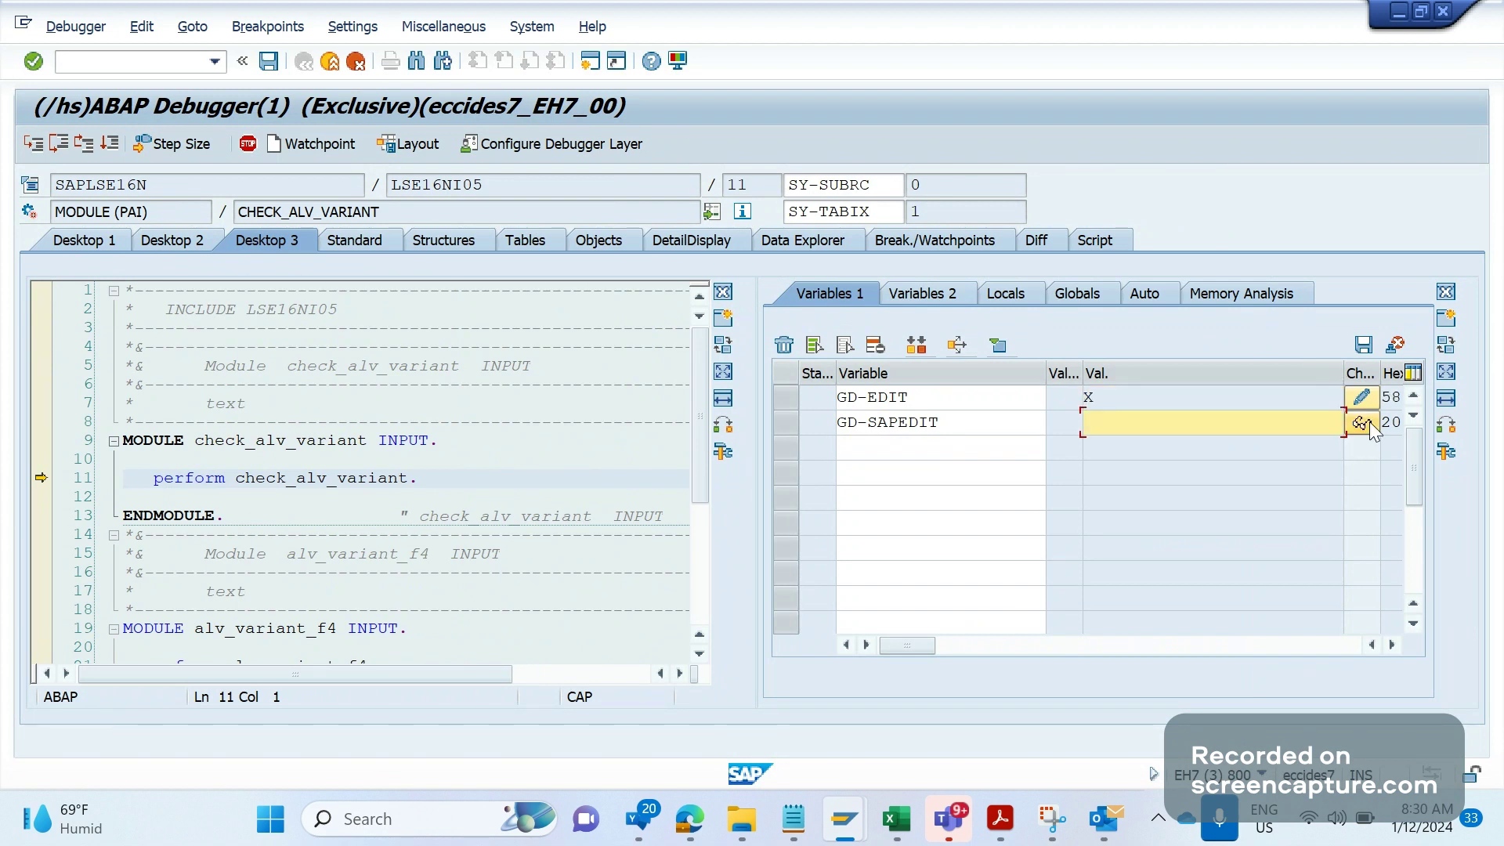
text(X)
key(Return)
click(110, 145)
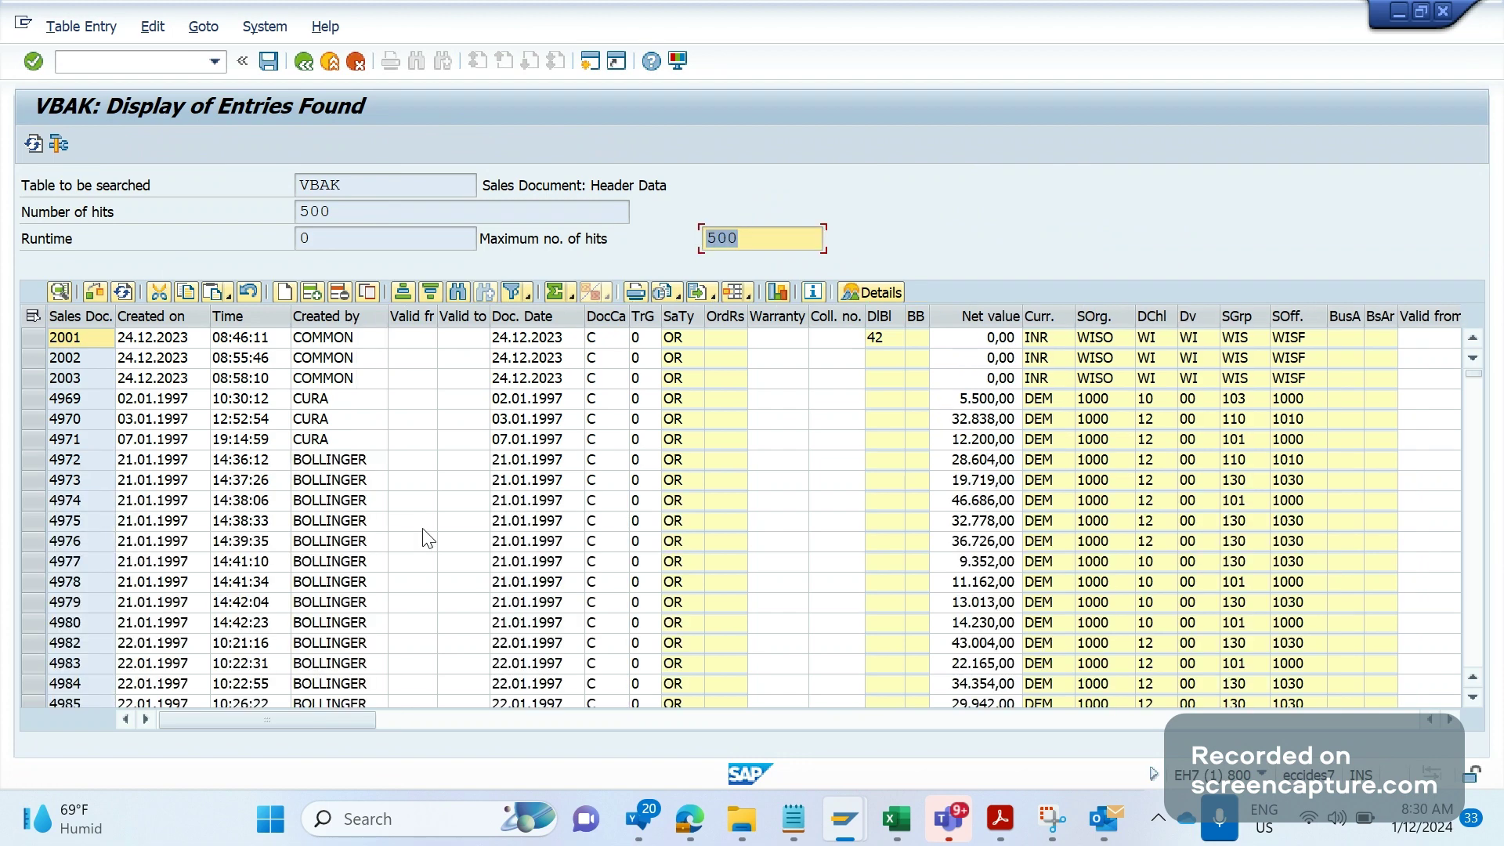
- Delete sales document 2001, copy document 2002, and append an empty row
click(33, 338)
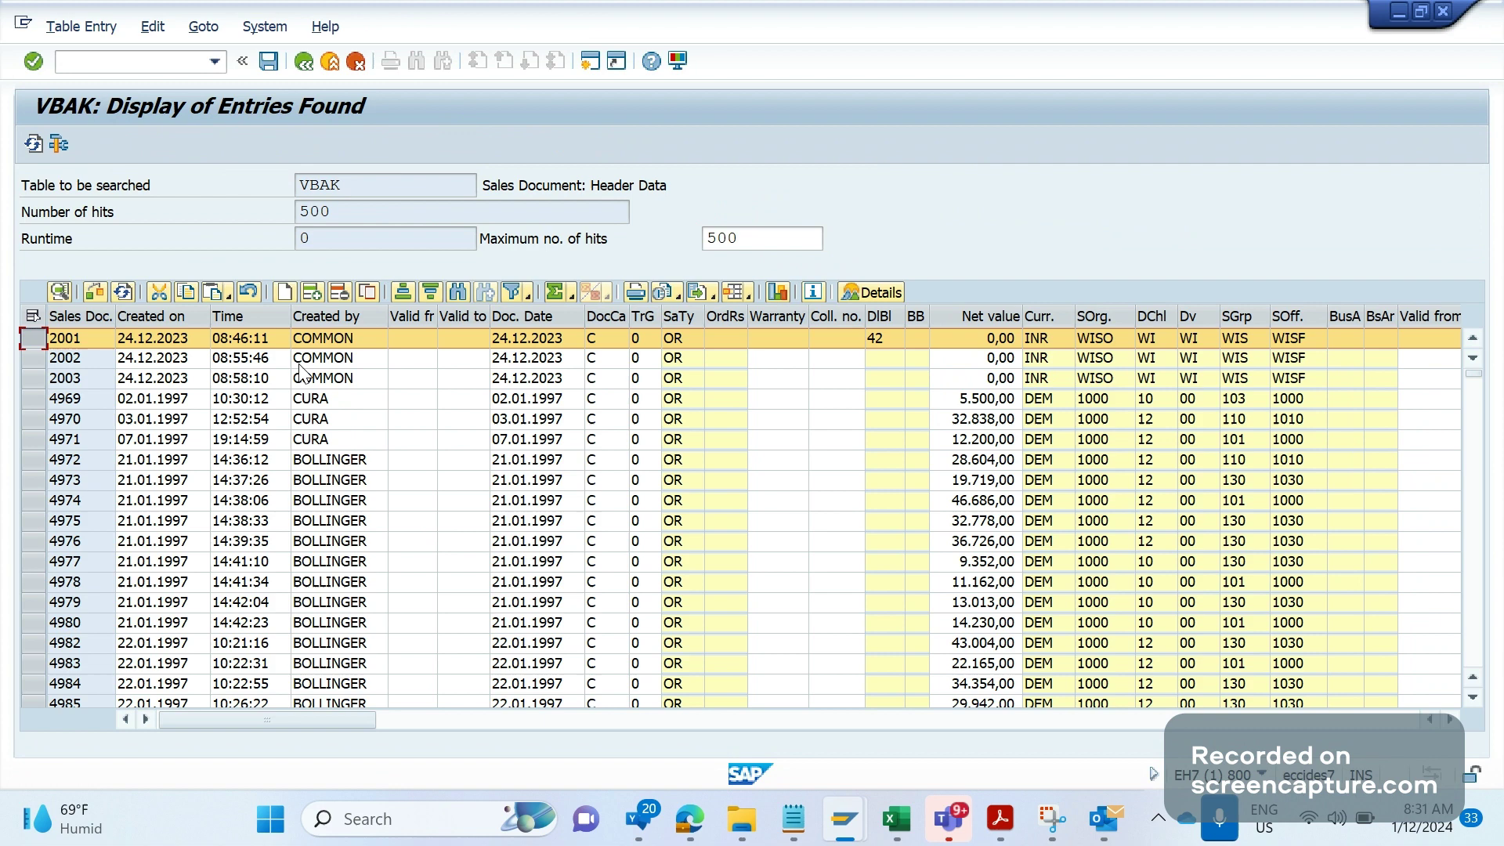
click(312, 292)
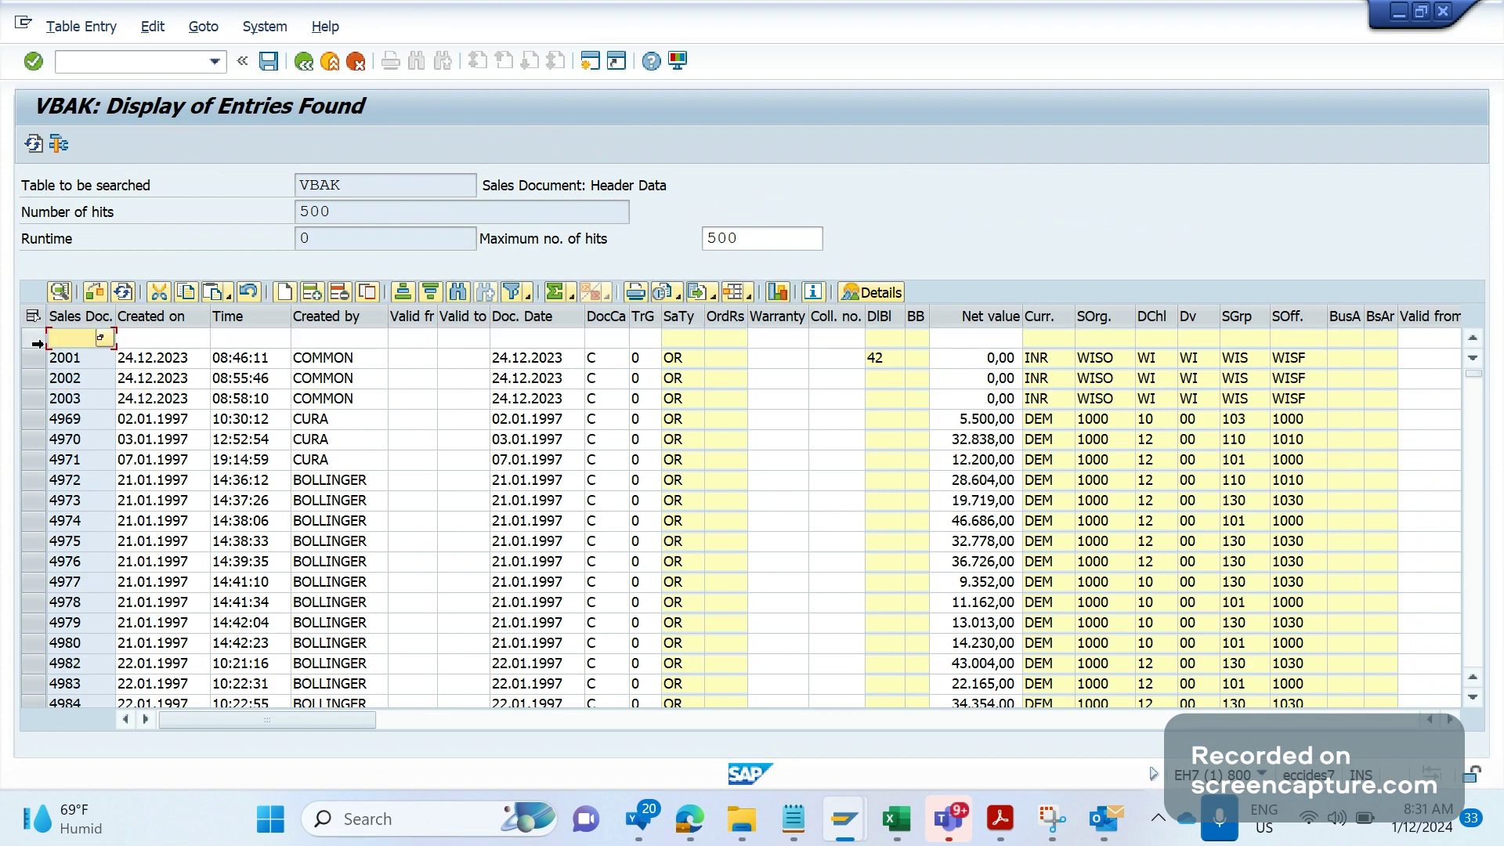
click(321, 335)
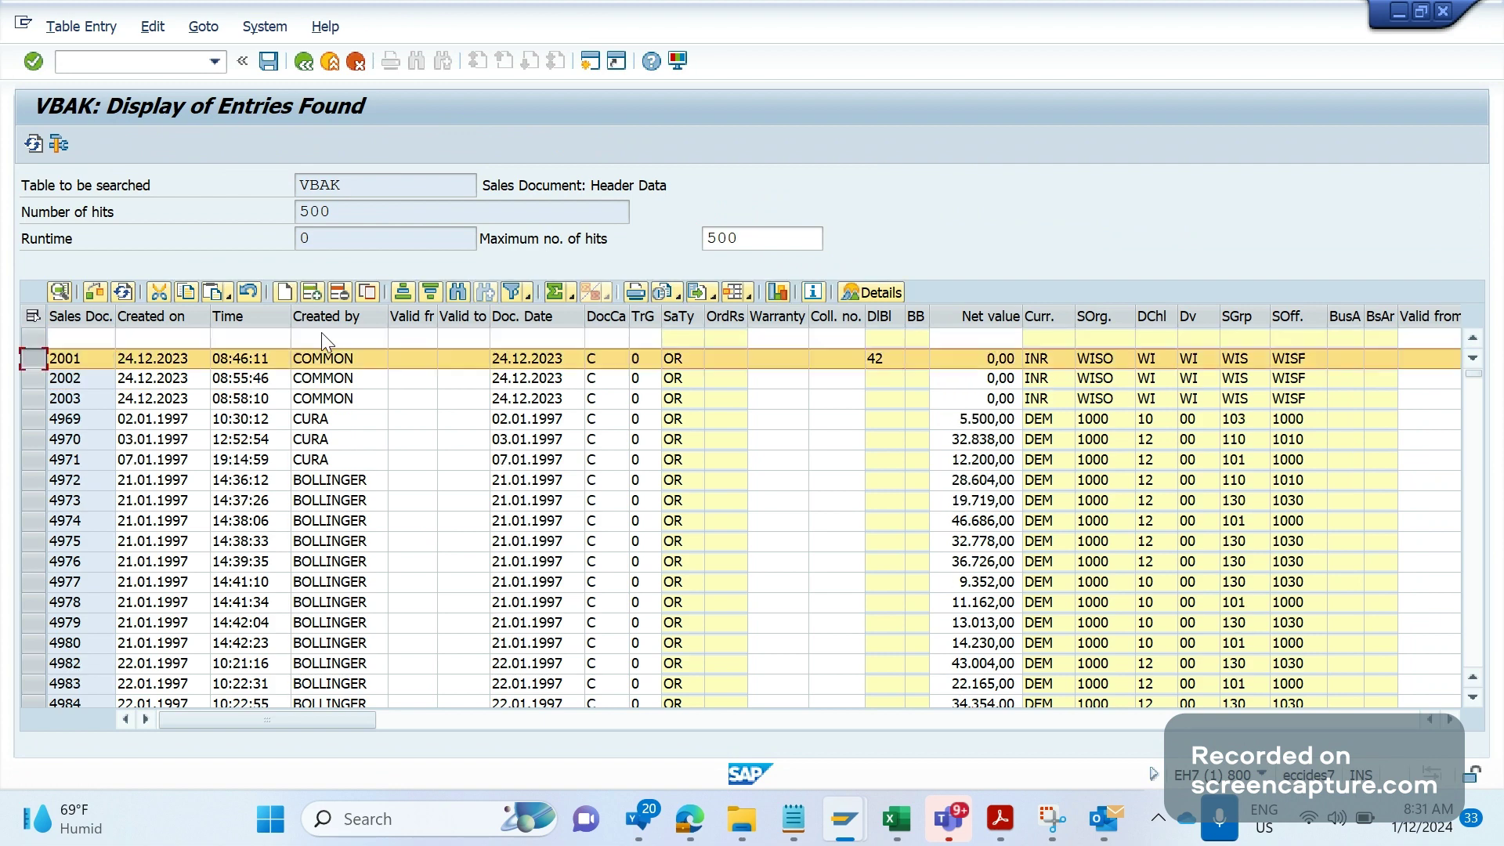
click(335, 293)
click(33, 358)
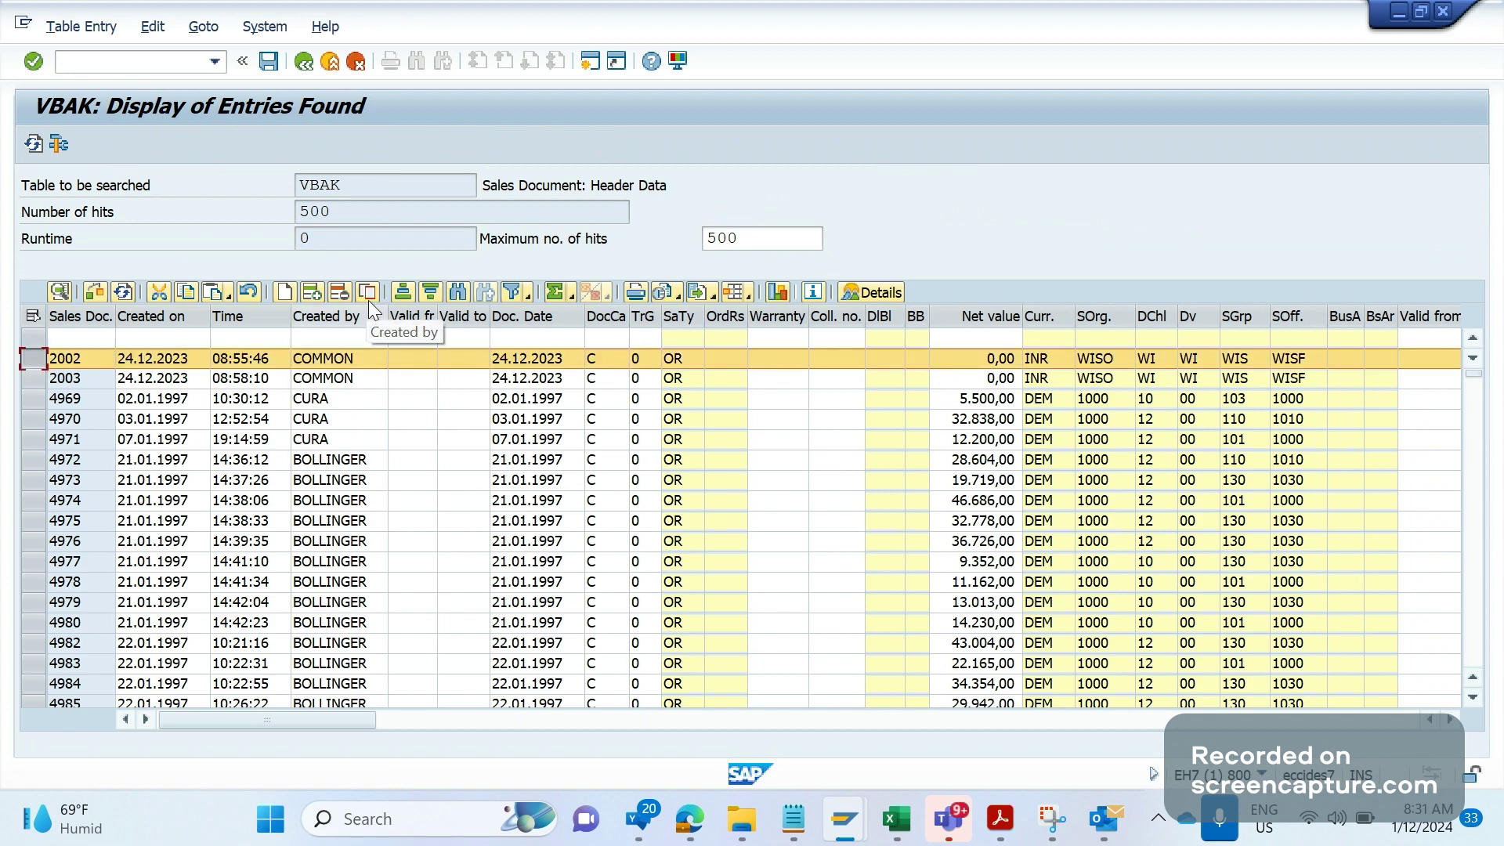
click(368, 299)
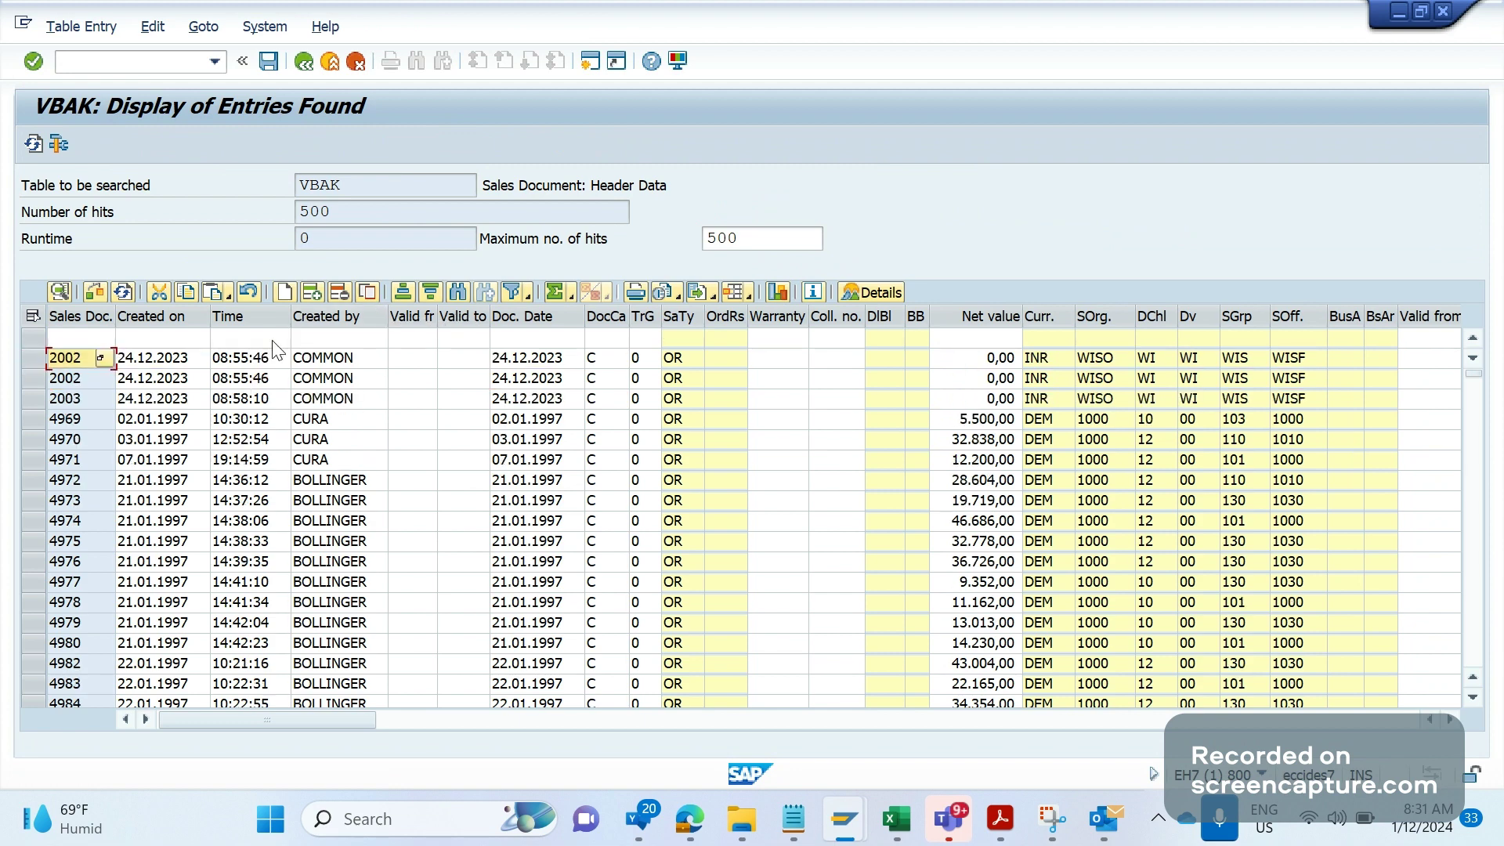
click(284, 295)
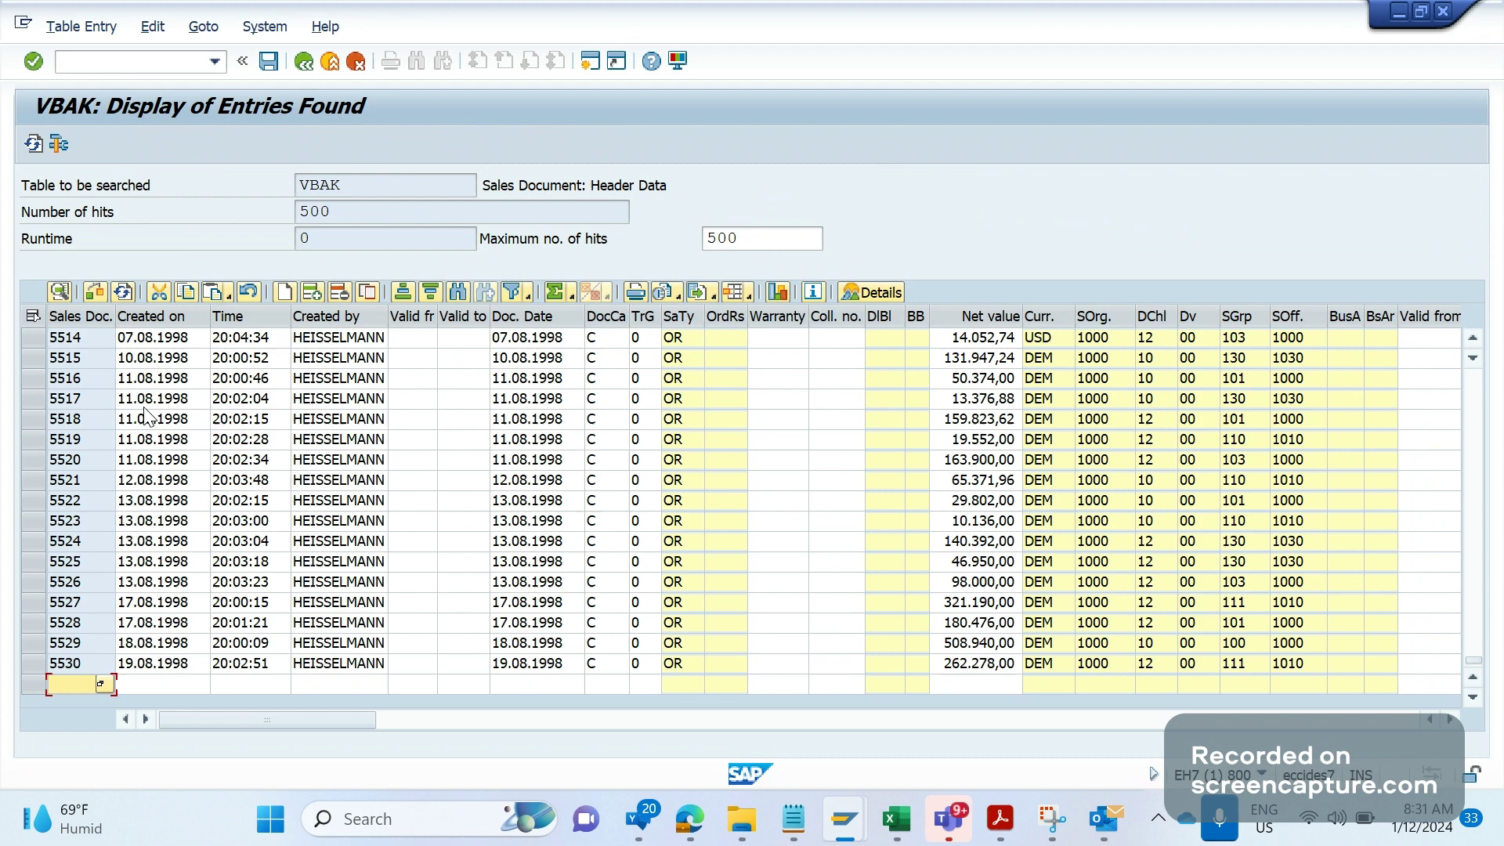
- Select rows 5515, 5517, 5518, 5520 and 5521 in the VBAK list
click(24, 343)
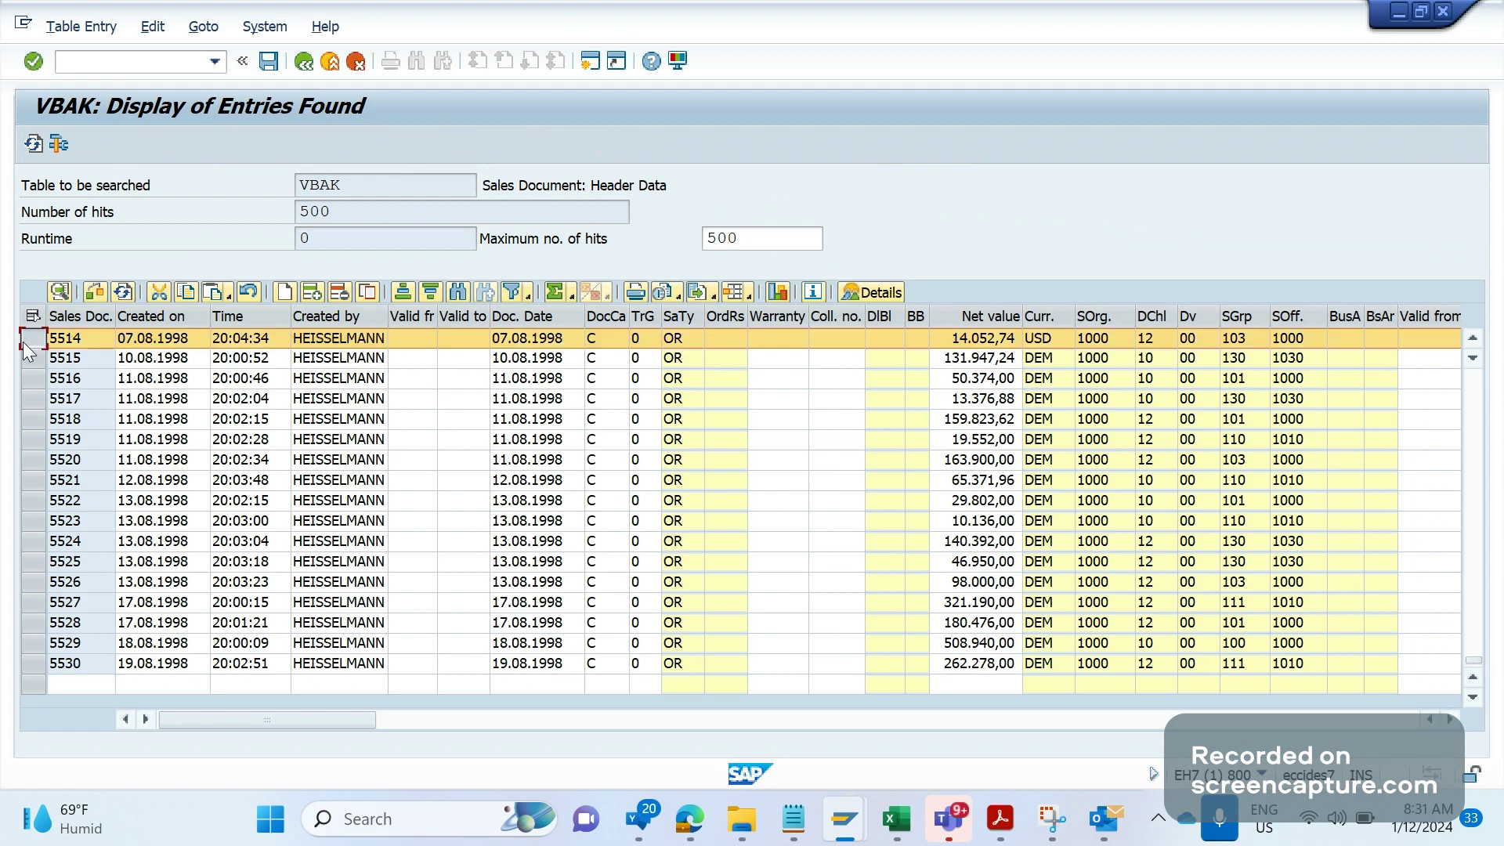
click(31, 359)
ctrl+click(33, 400)
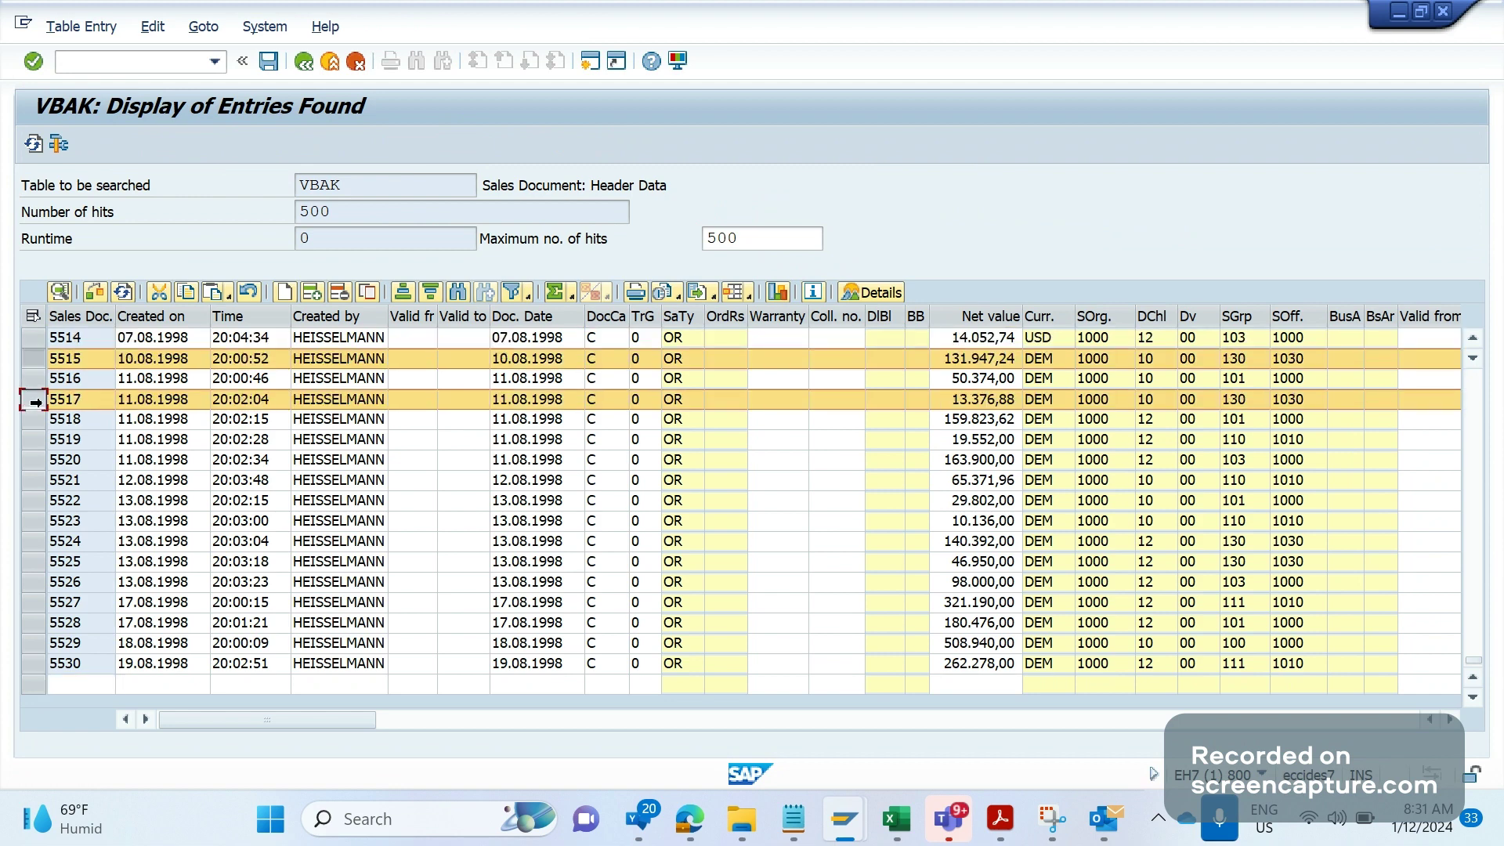
ctrl+click(31, 420)
ctrl+click(31, 460)
ctrl+click(31, 480)
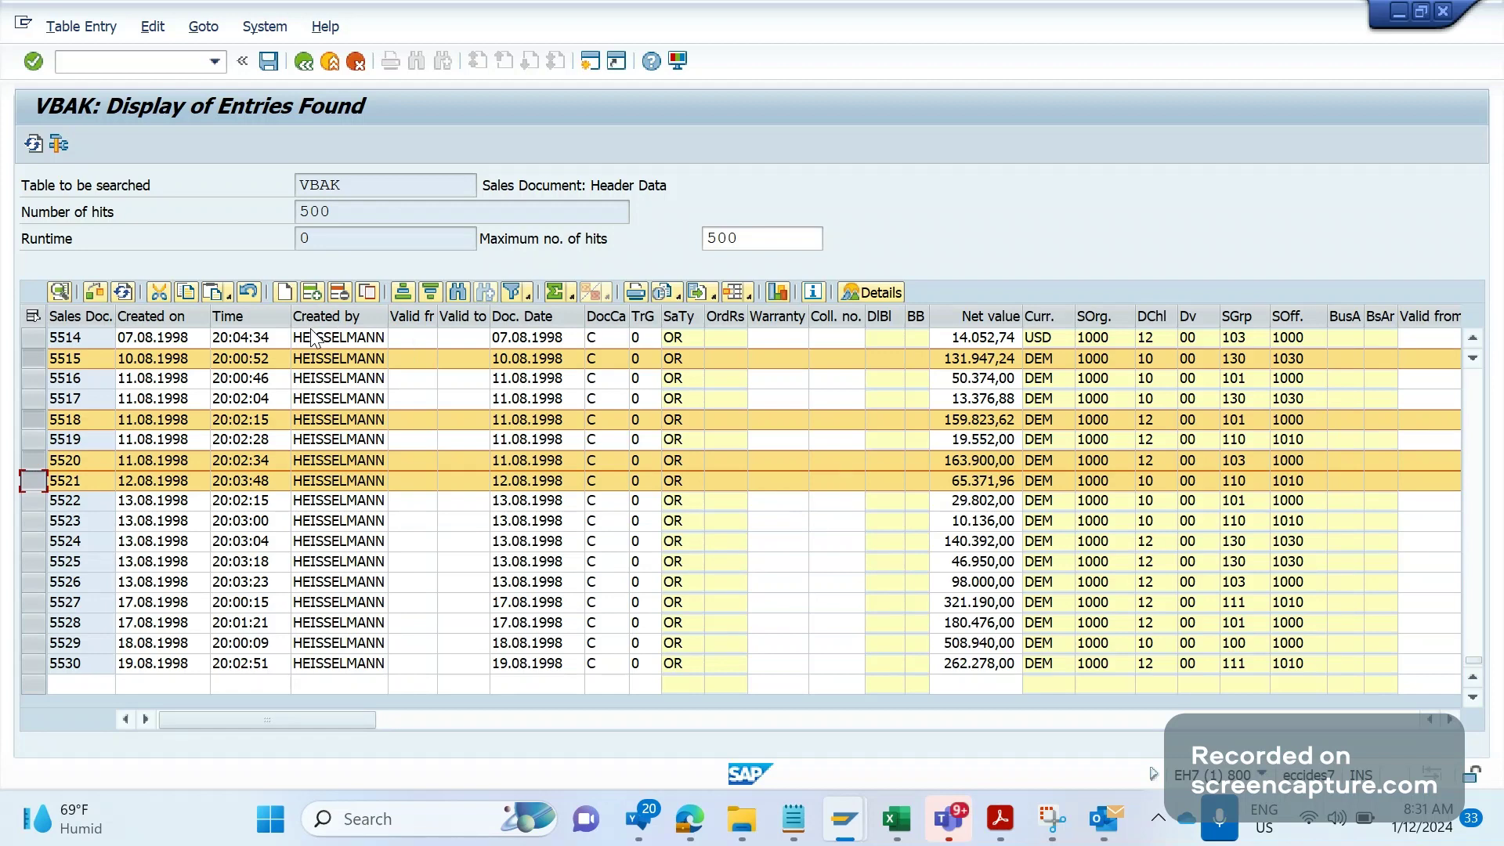
click(191, 65)
- Open SE16 in a new session with /OSE16 and list the contents of table VBAK
text(/O)
text(SE1)
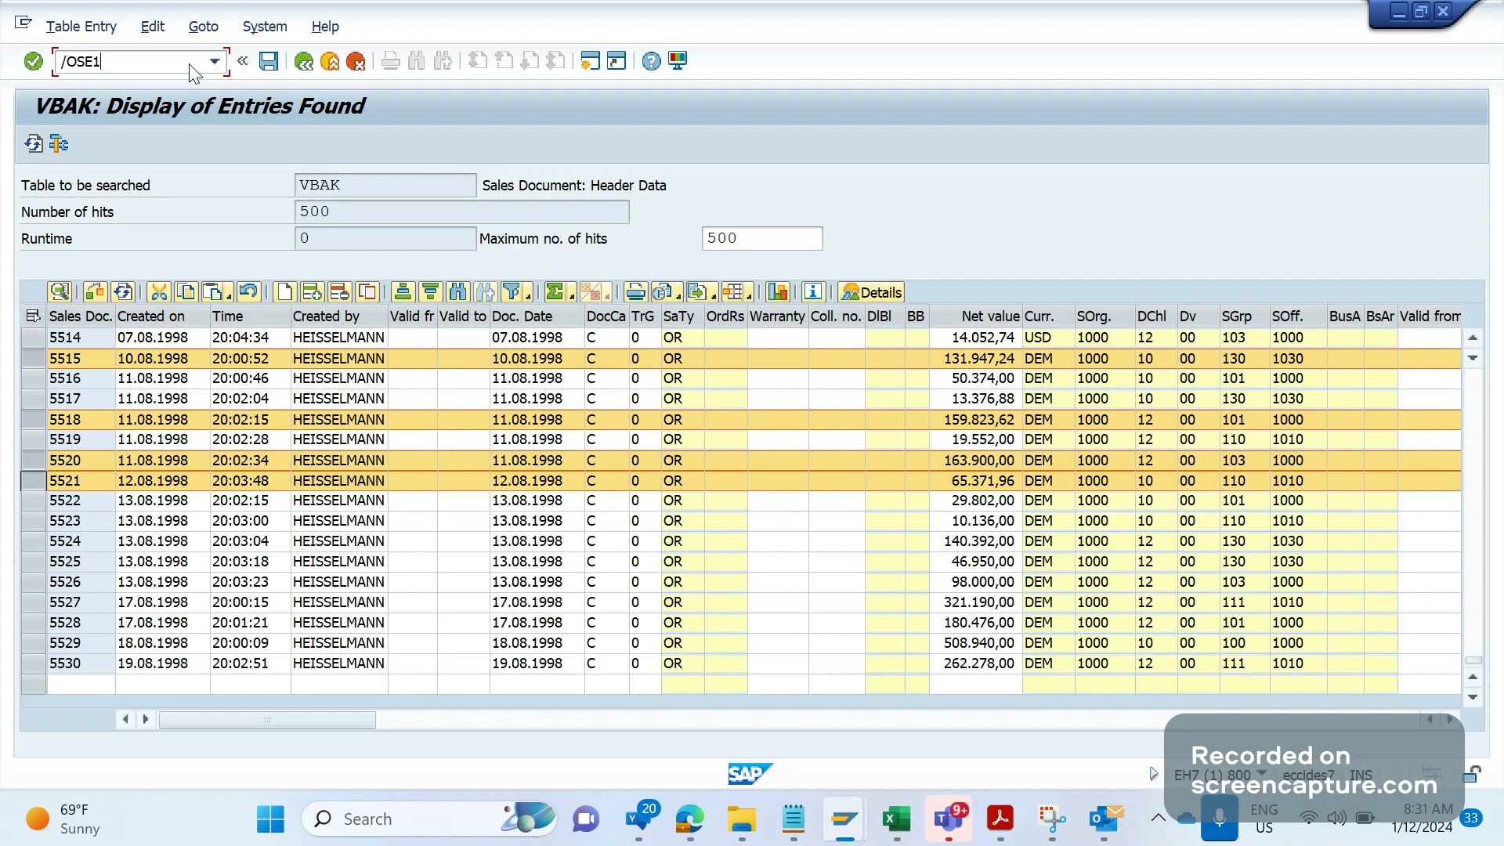
text(6)
key(Return)
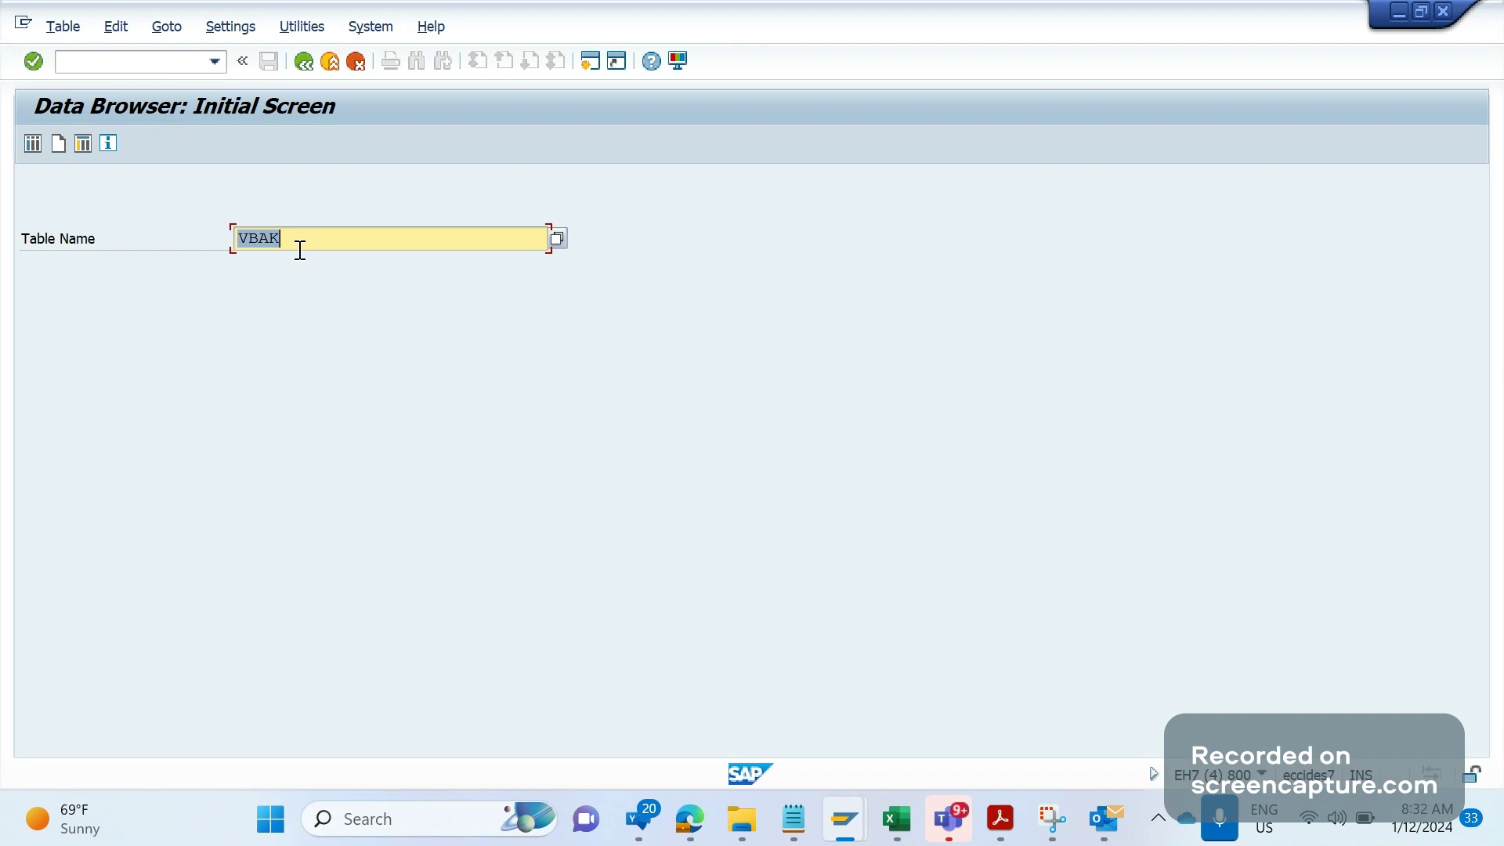
drag(301, 250, 34, 162)
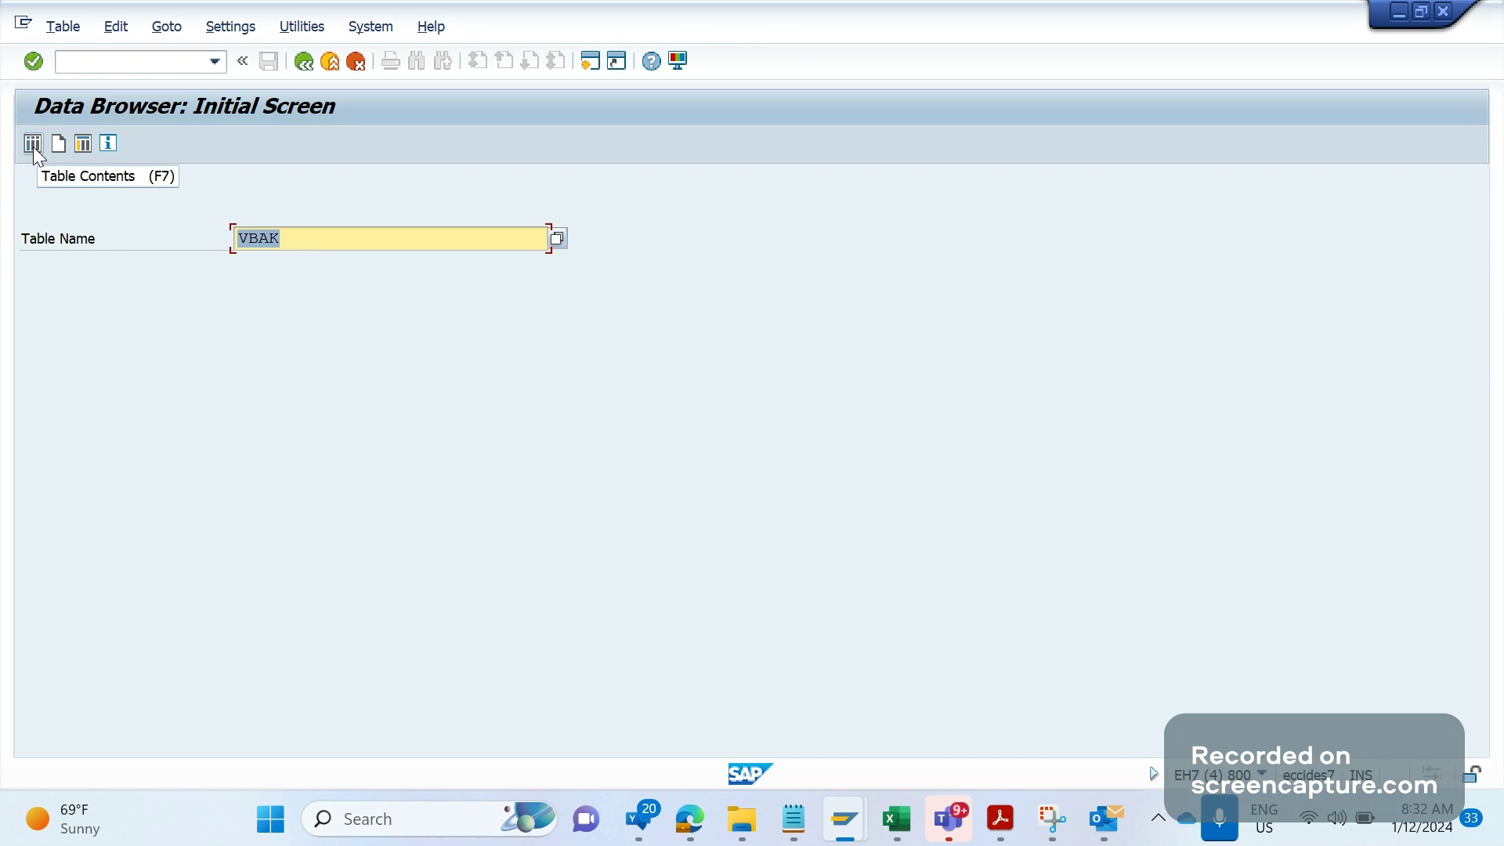
click(33, 143)
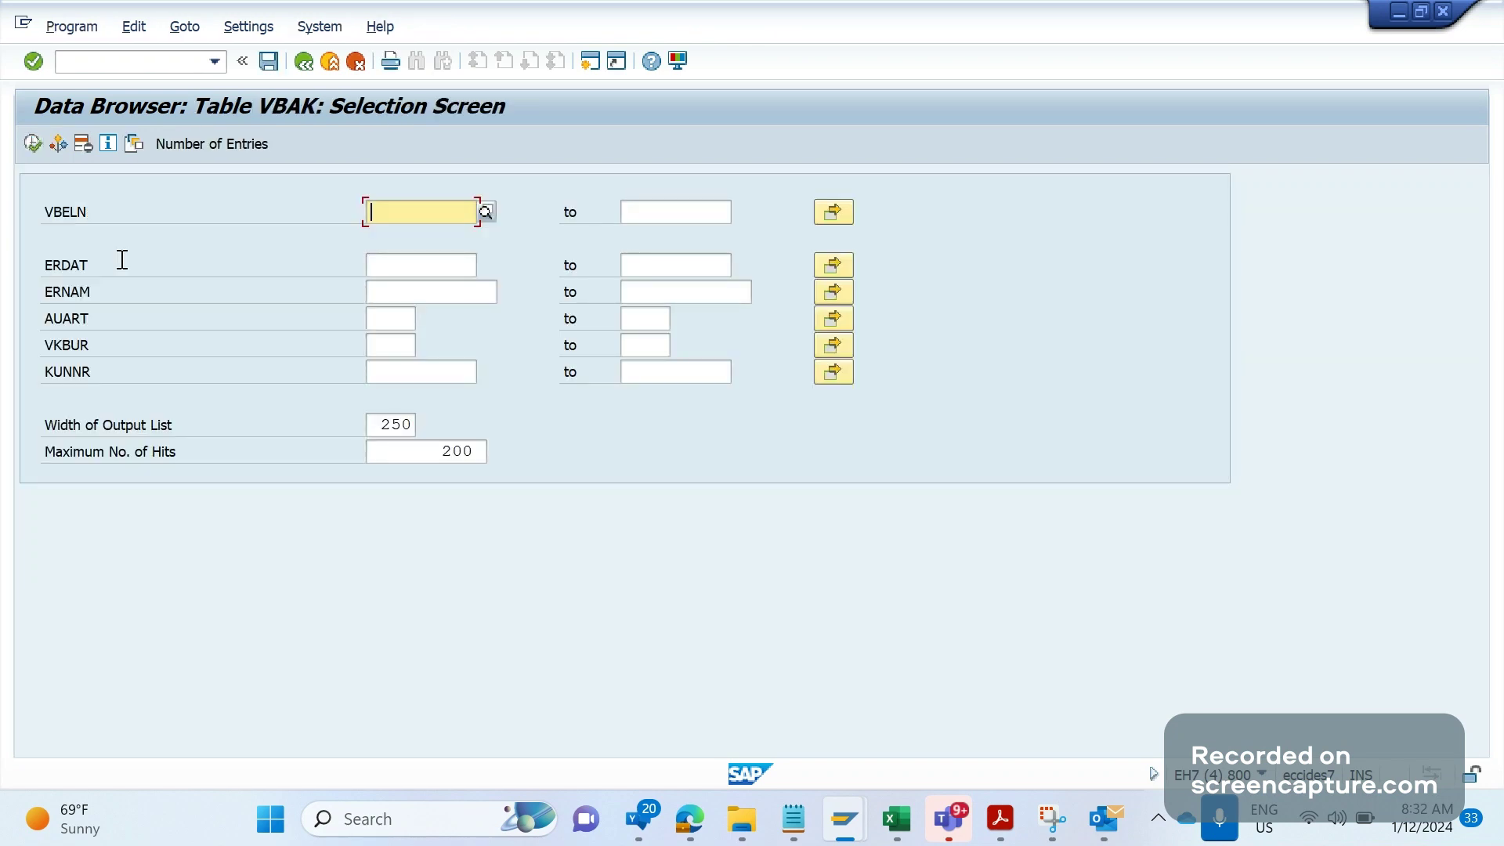
click(33, 144)
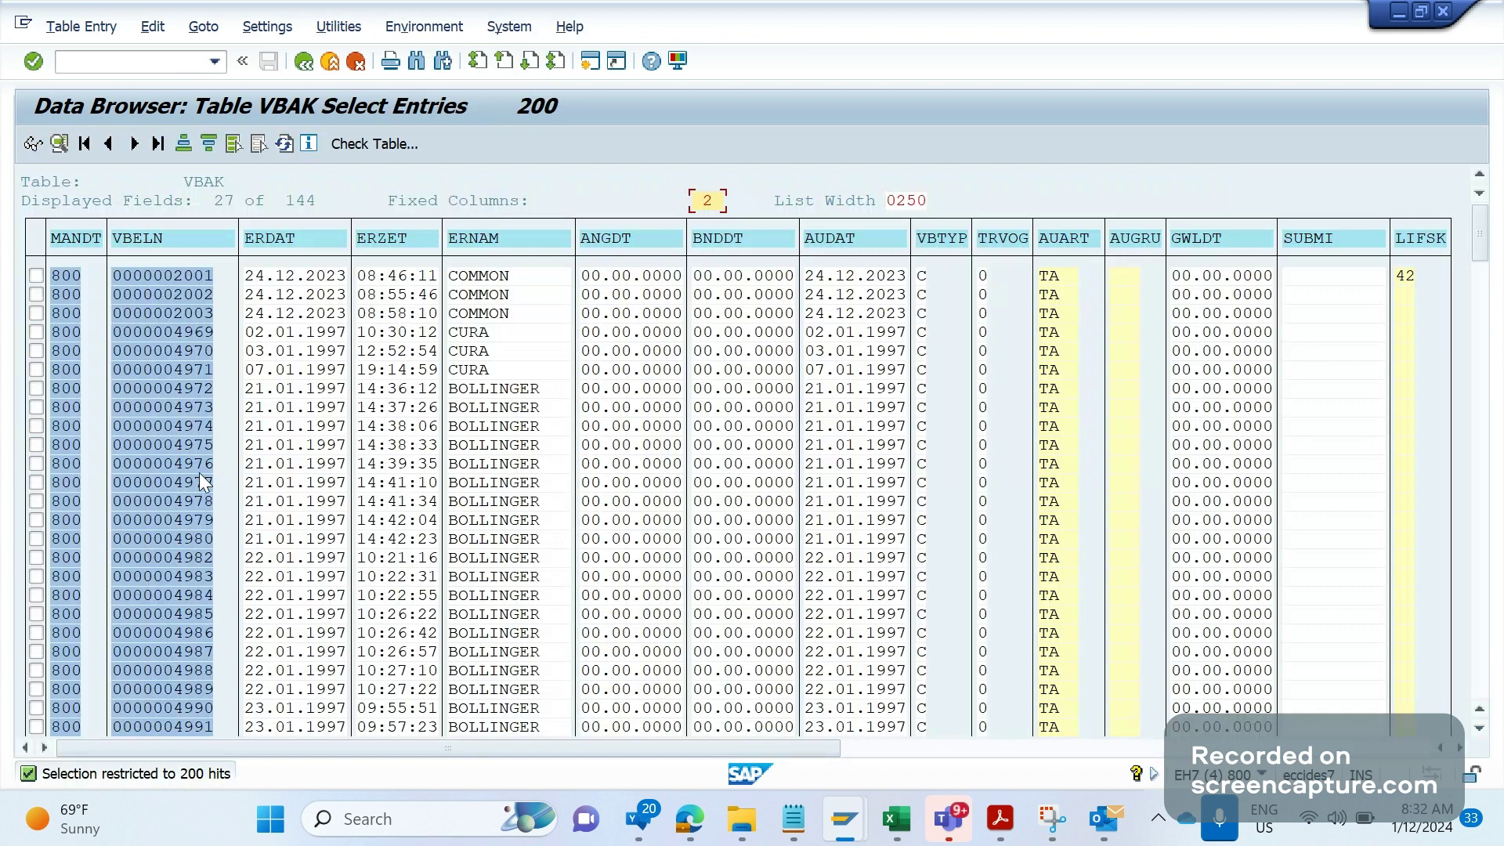
double_click(167, 280)
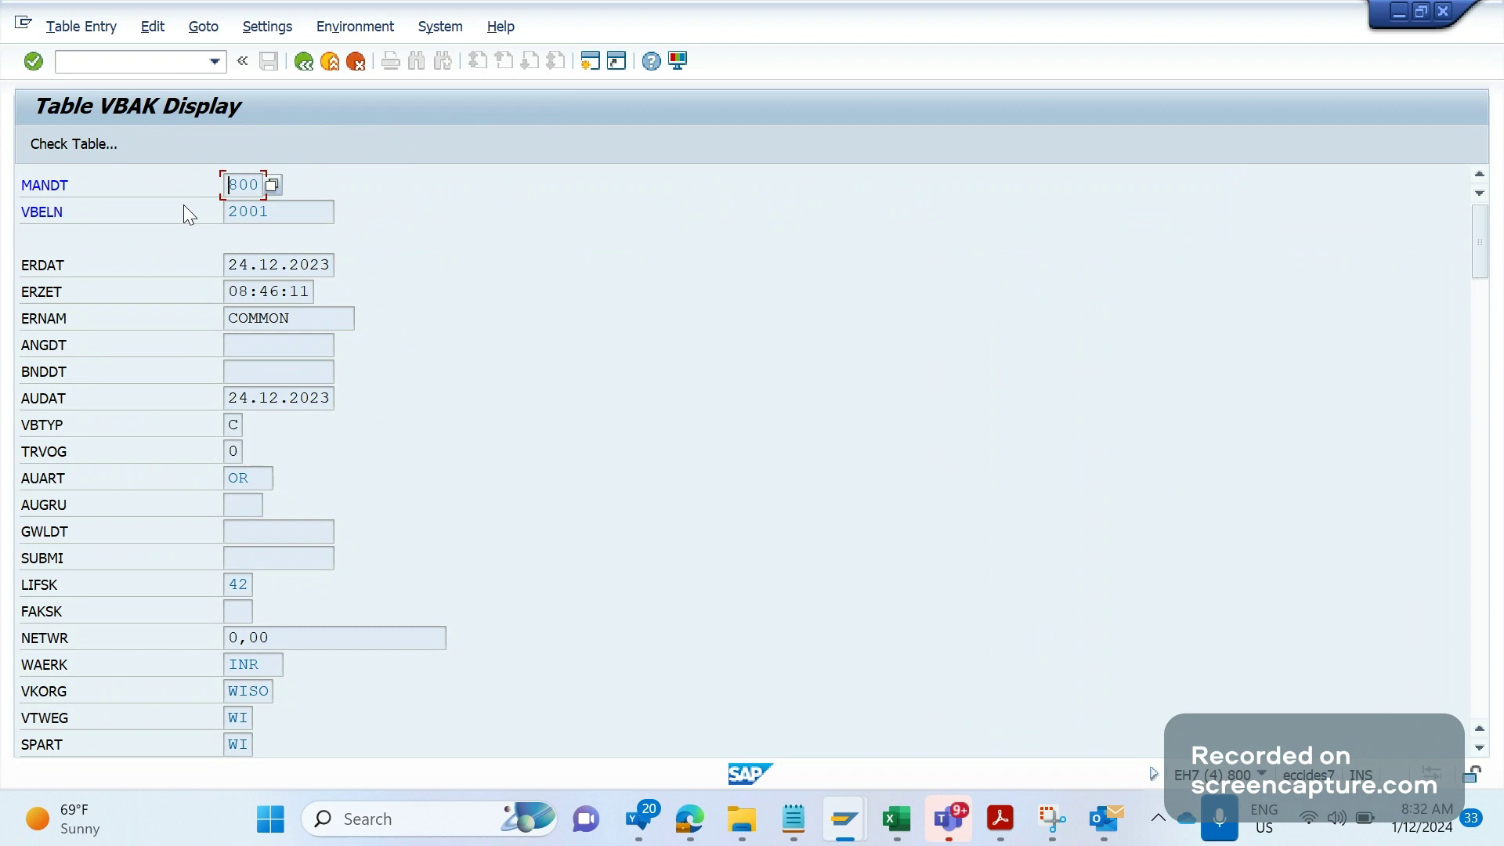
click(104, 63)
text(/)
key(Return)
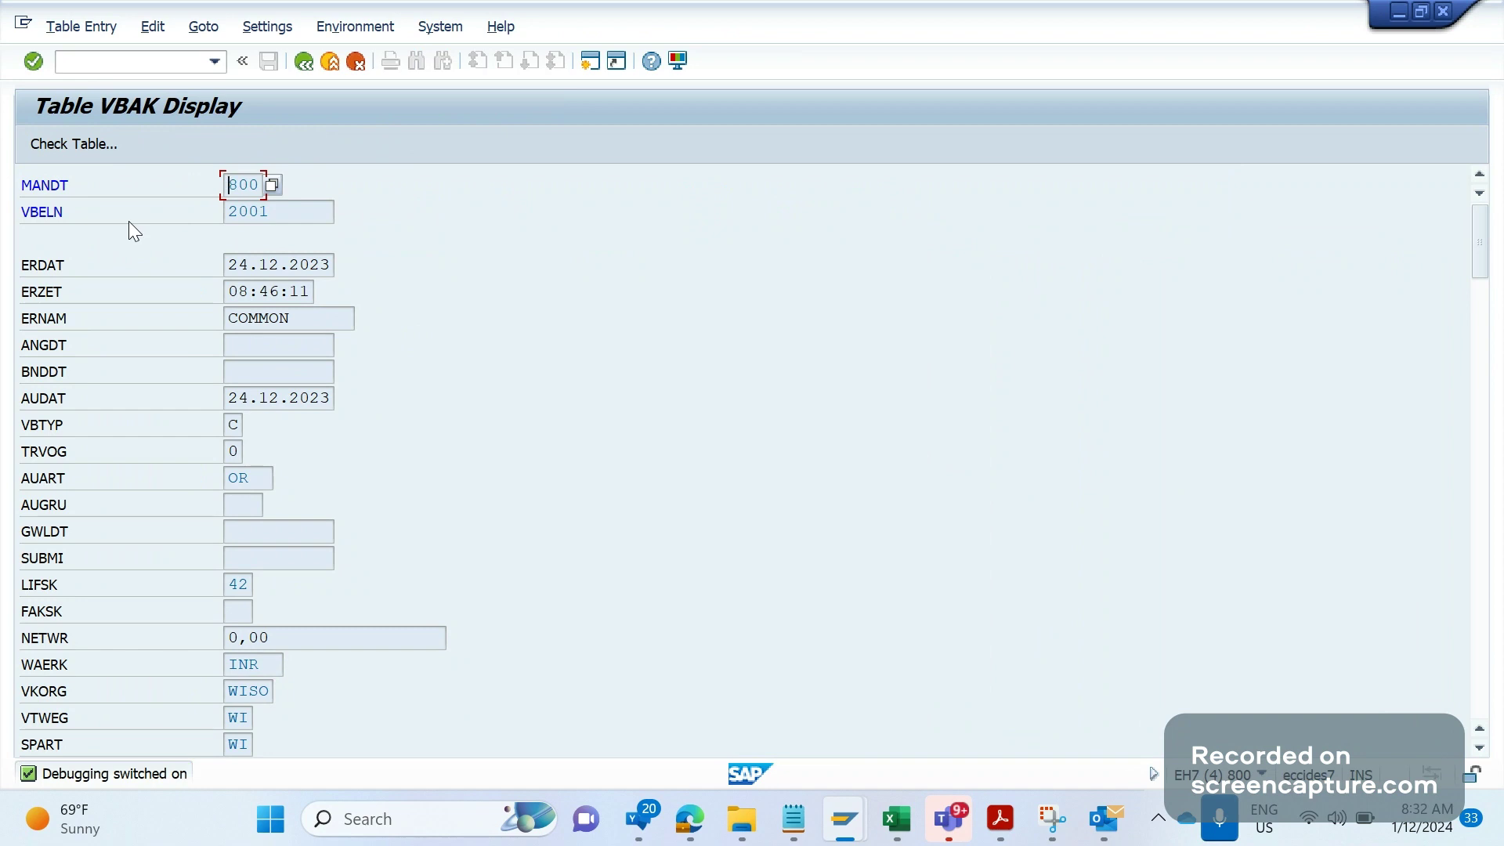
- Start the debugger, clear the variables, and watch GD-EDIT, GD-SAPEDIT and CODE
key(Return)
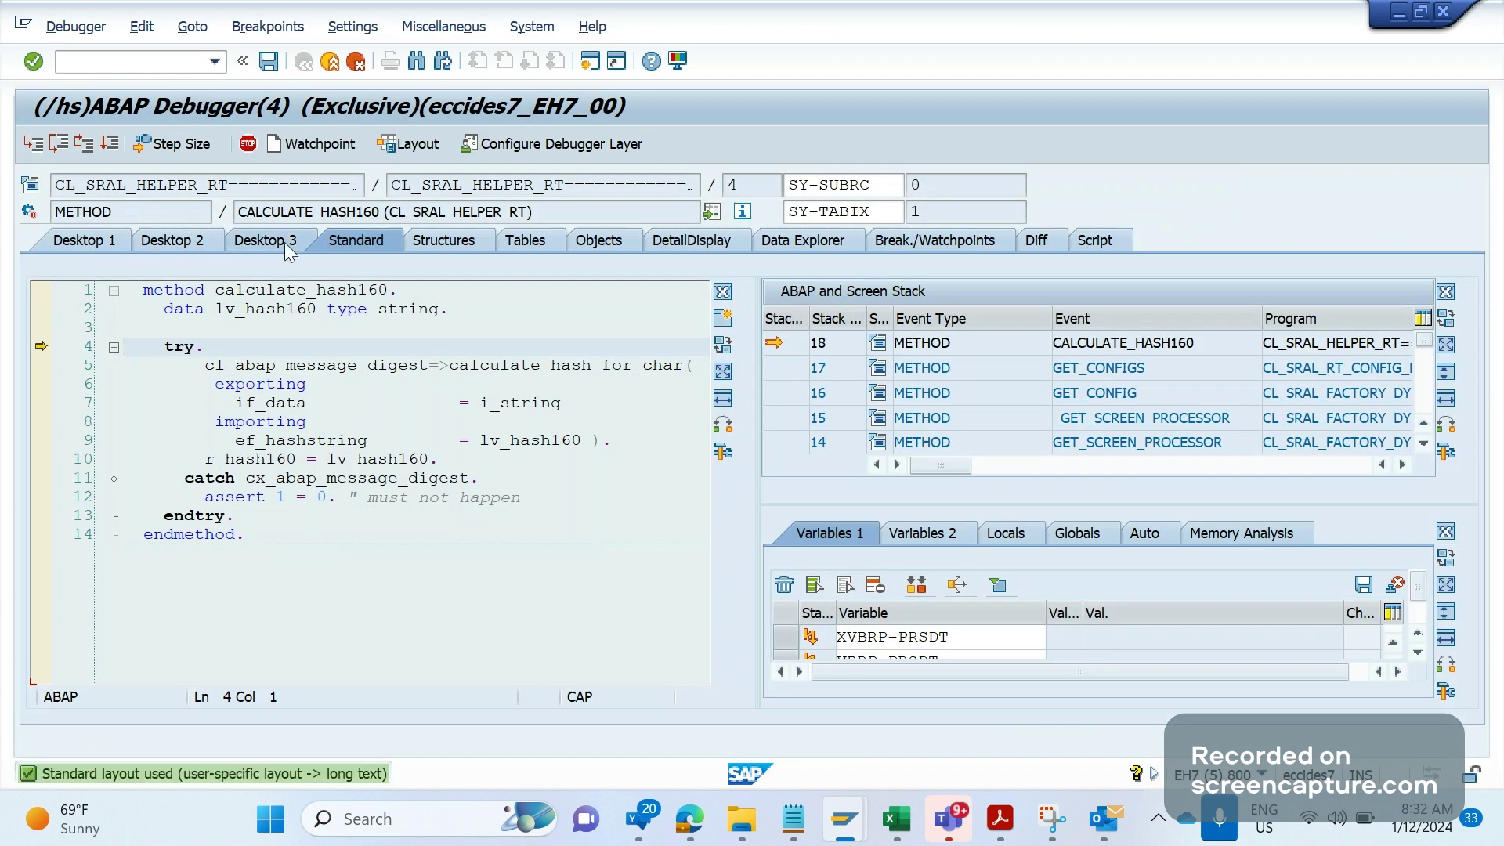
click(284, 242)
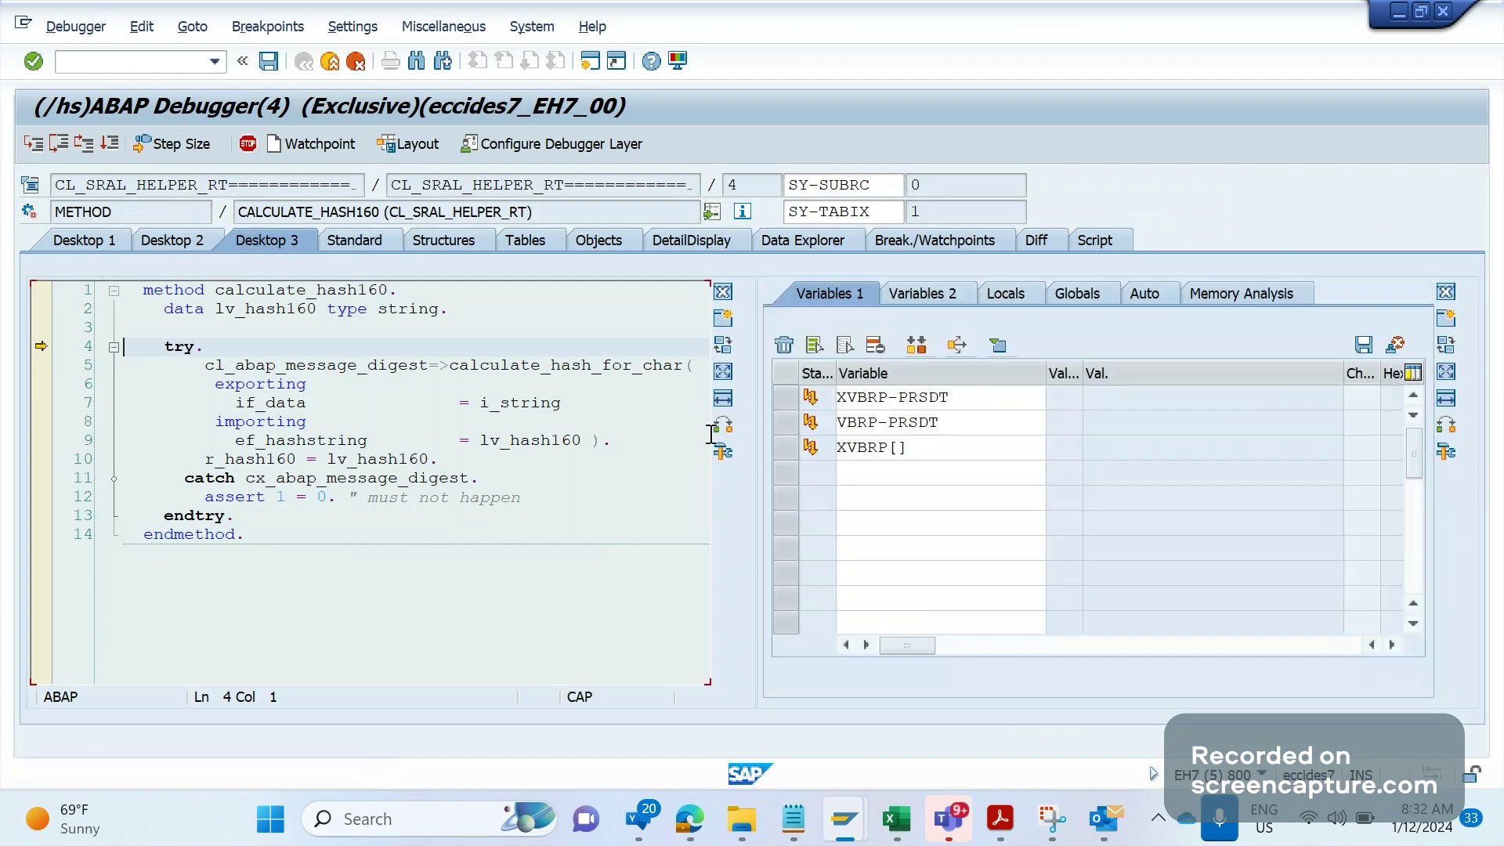
click(784, 346)
click(879, 397)
text(Gd-edit)
key(Return)
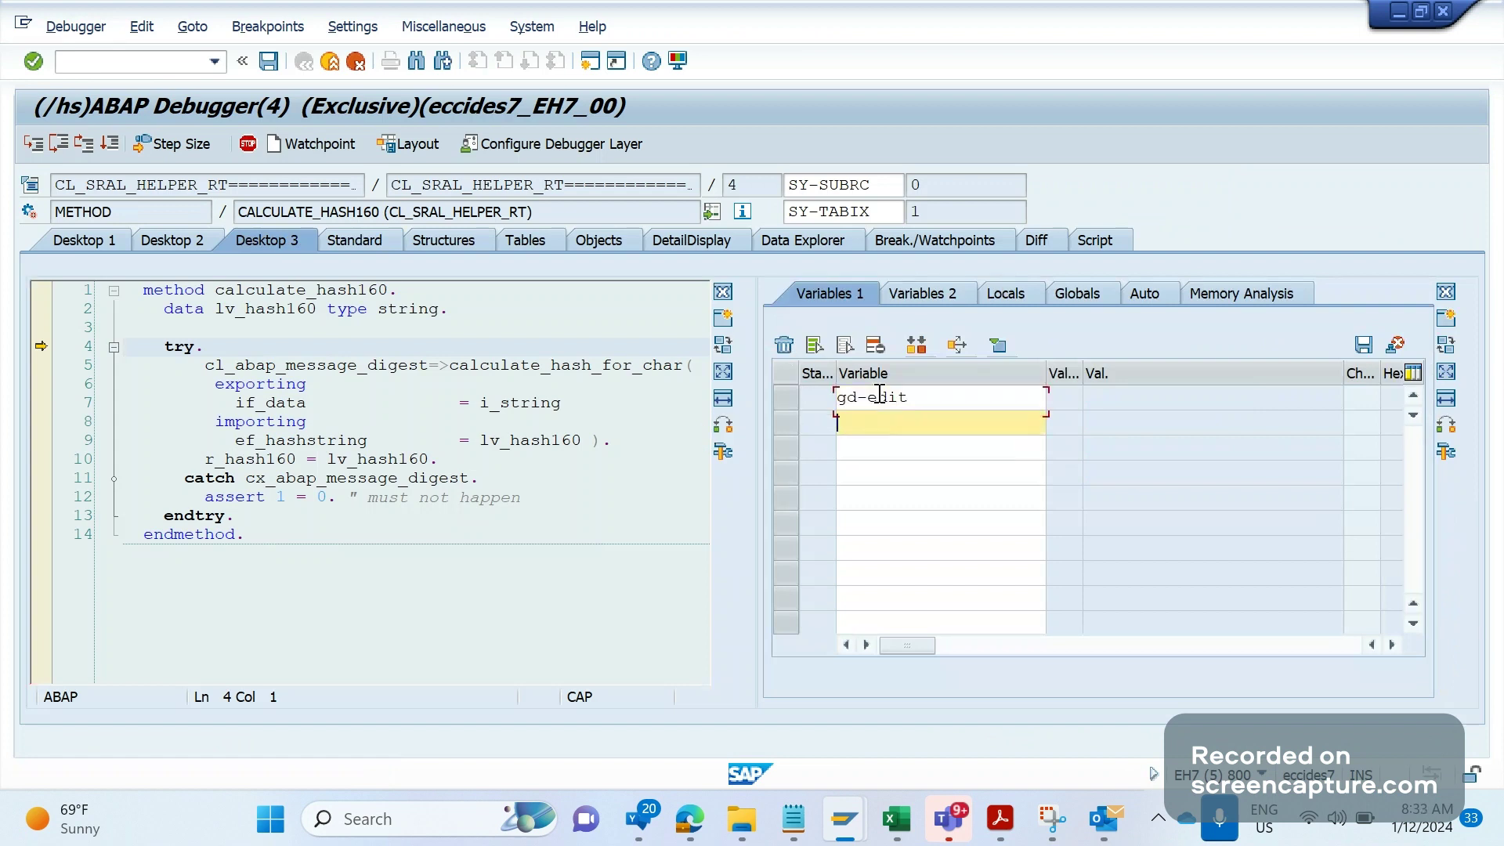
text(gd-sapedit)
key(Return)
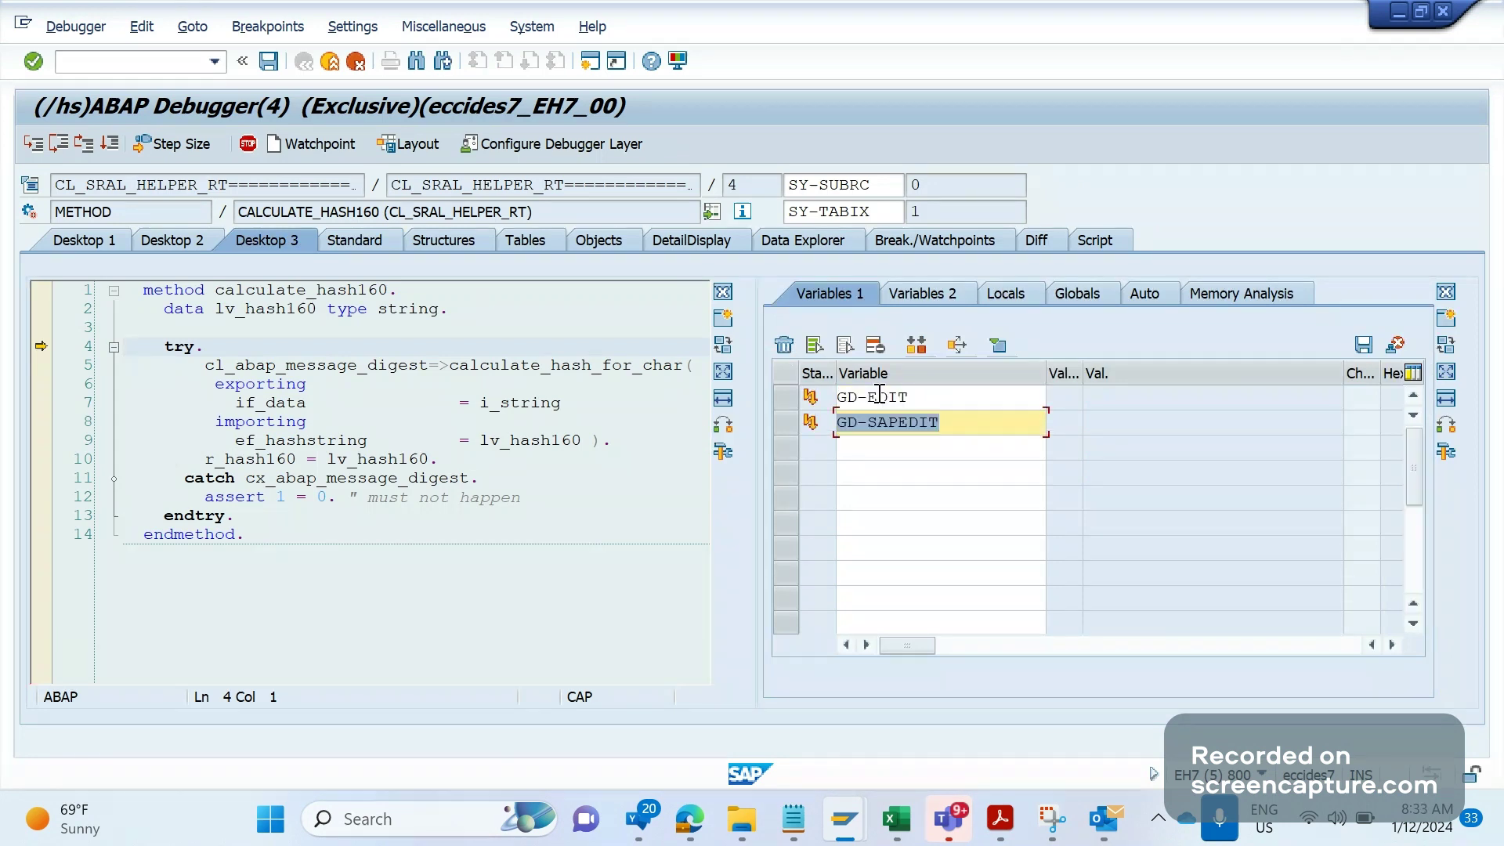
click(891, 459)
text(CODE)
key(Return)
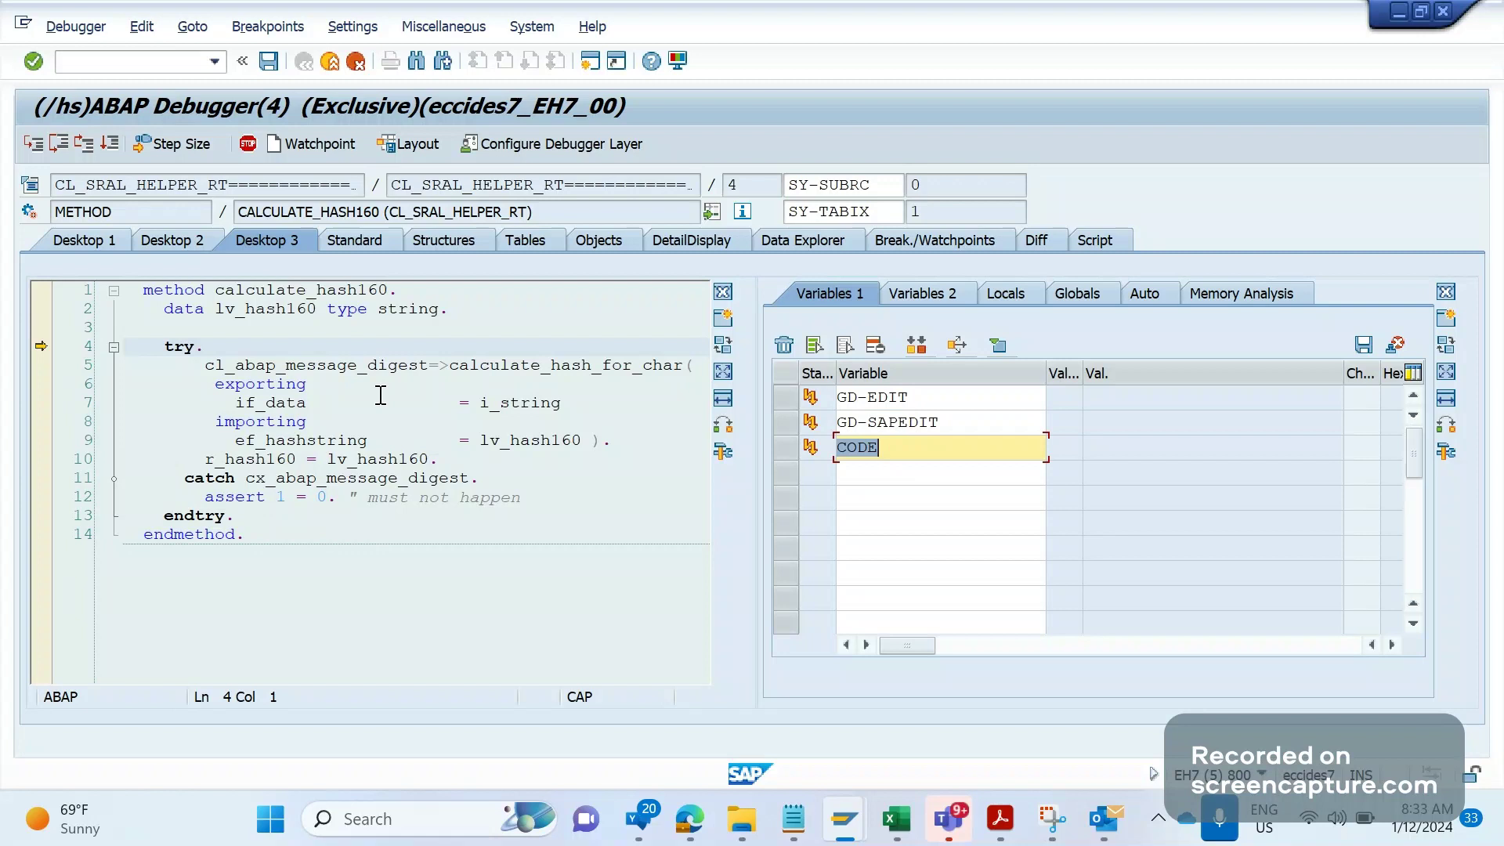
- Step out with Return (F7) repeatedly until reaching the OK_CODE module
click(84, 147)
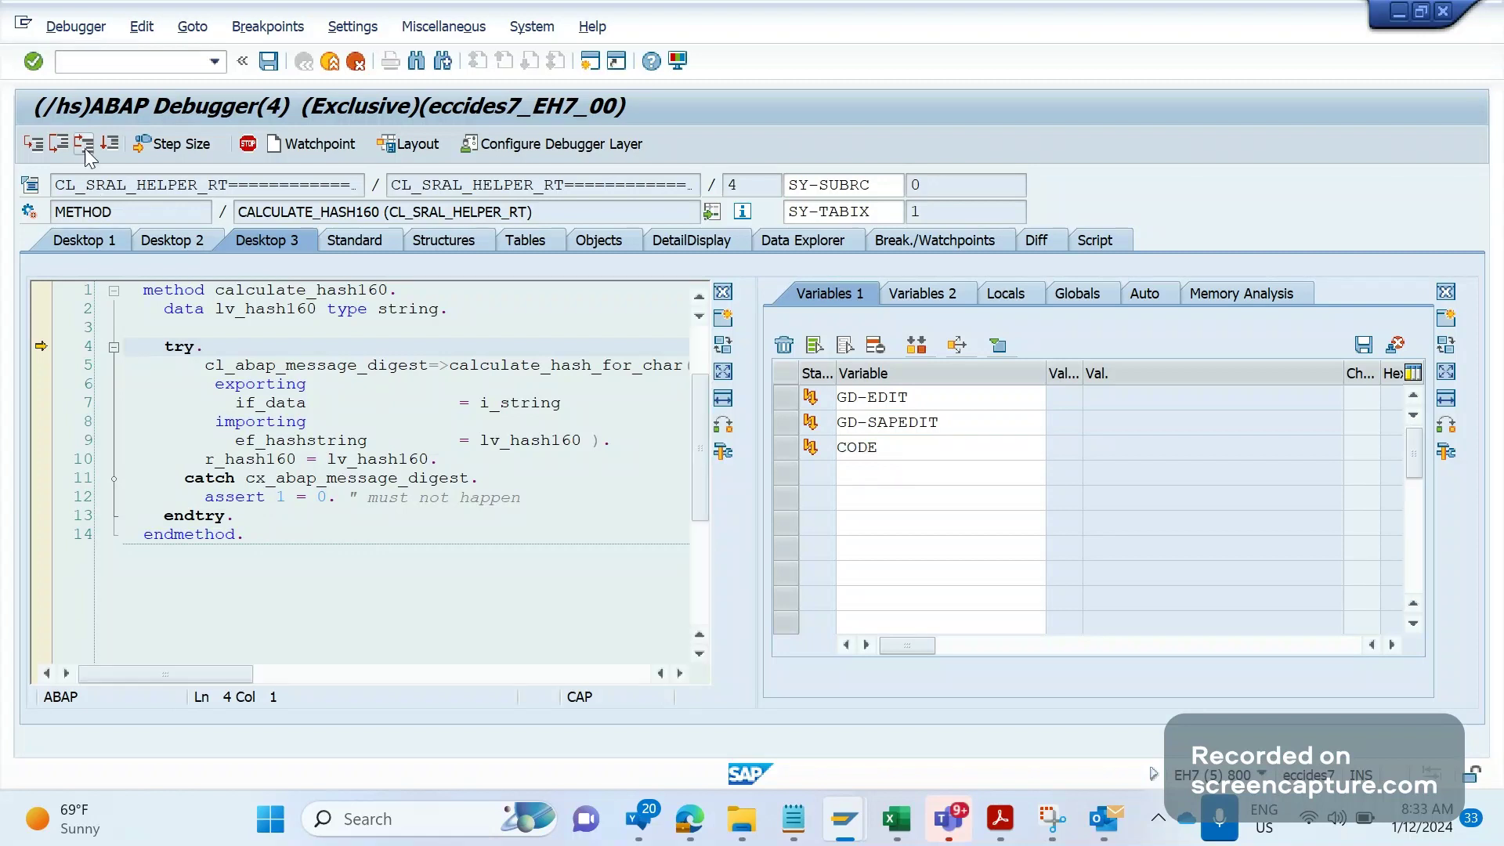
click(85, 147)
click(84, 147)
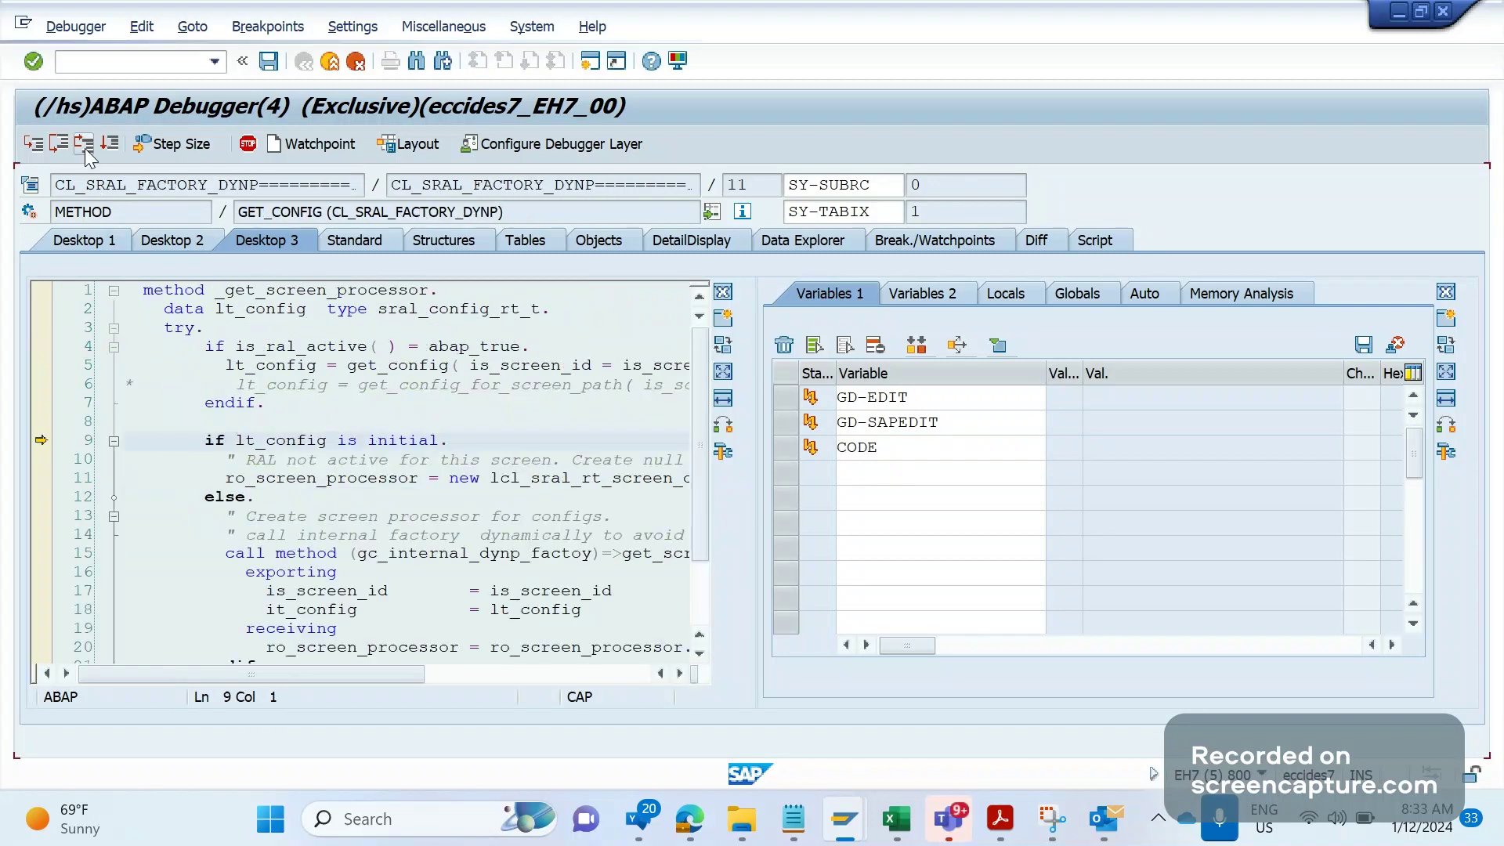
click(85, 147)
click(84, 147)
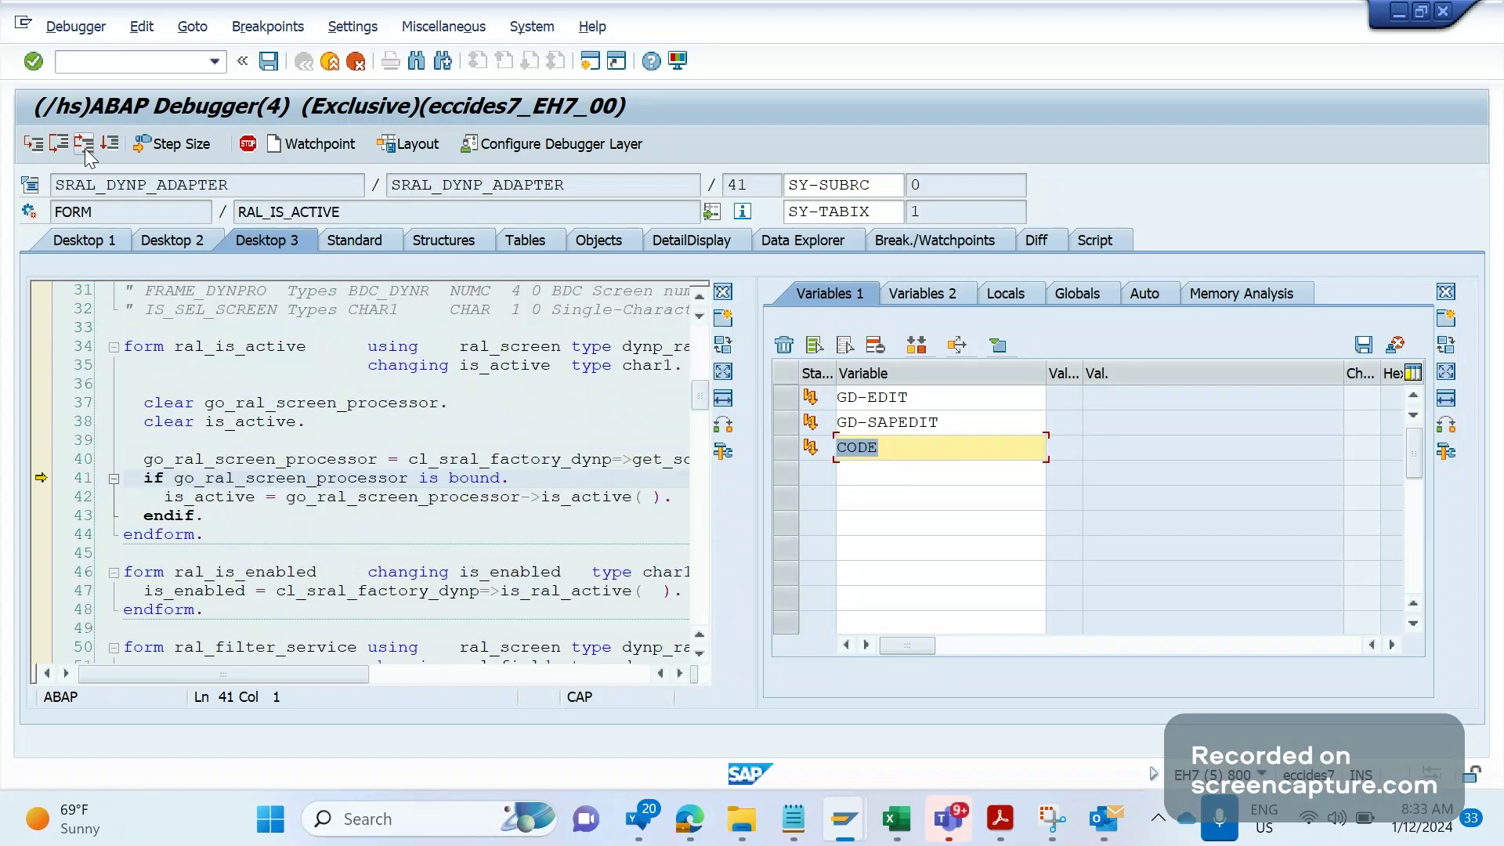
click(84, 148)
click(85, 147)
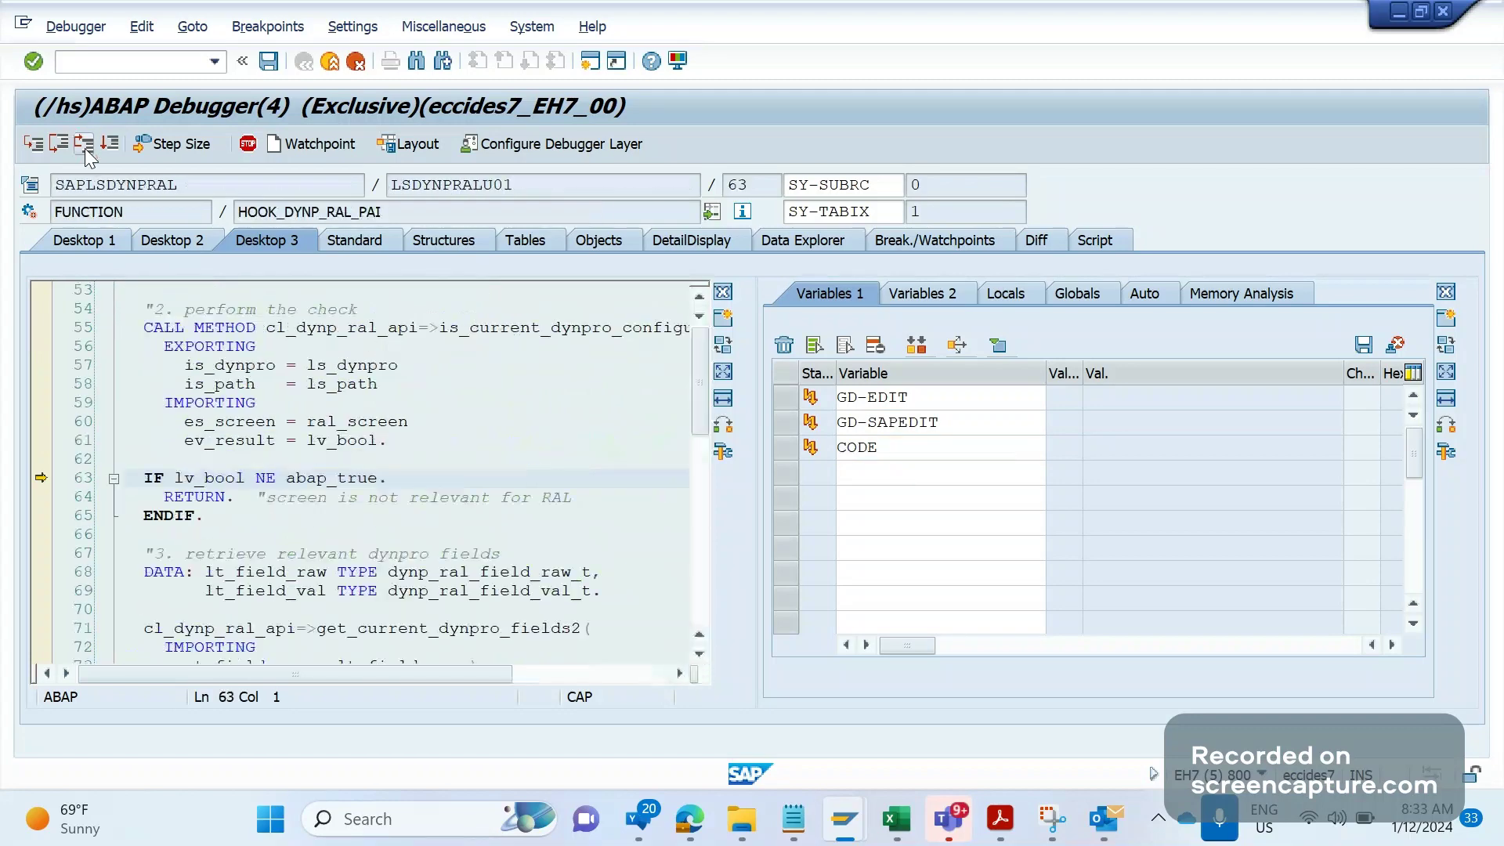
click(84, 147)
click(85, 147)
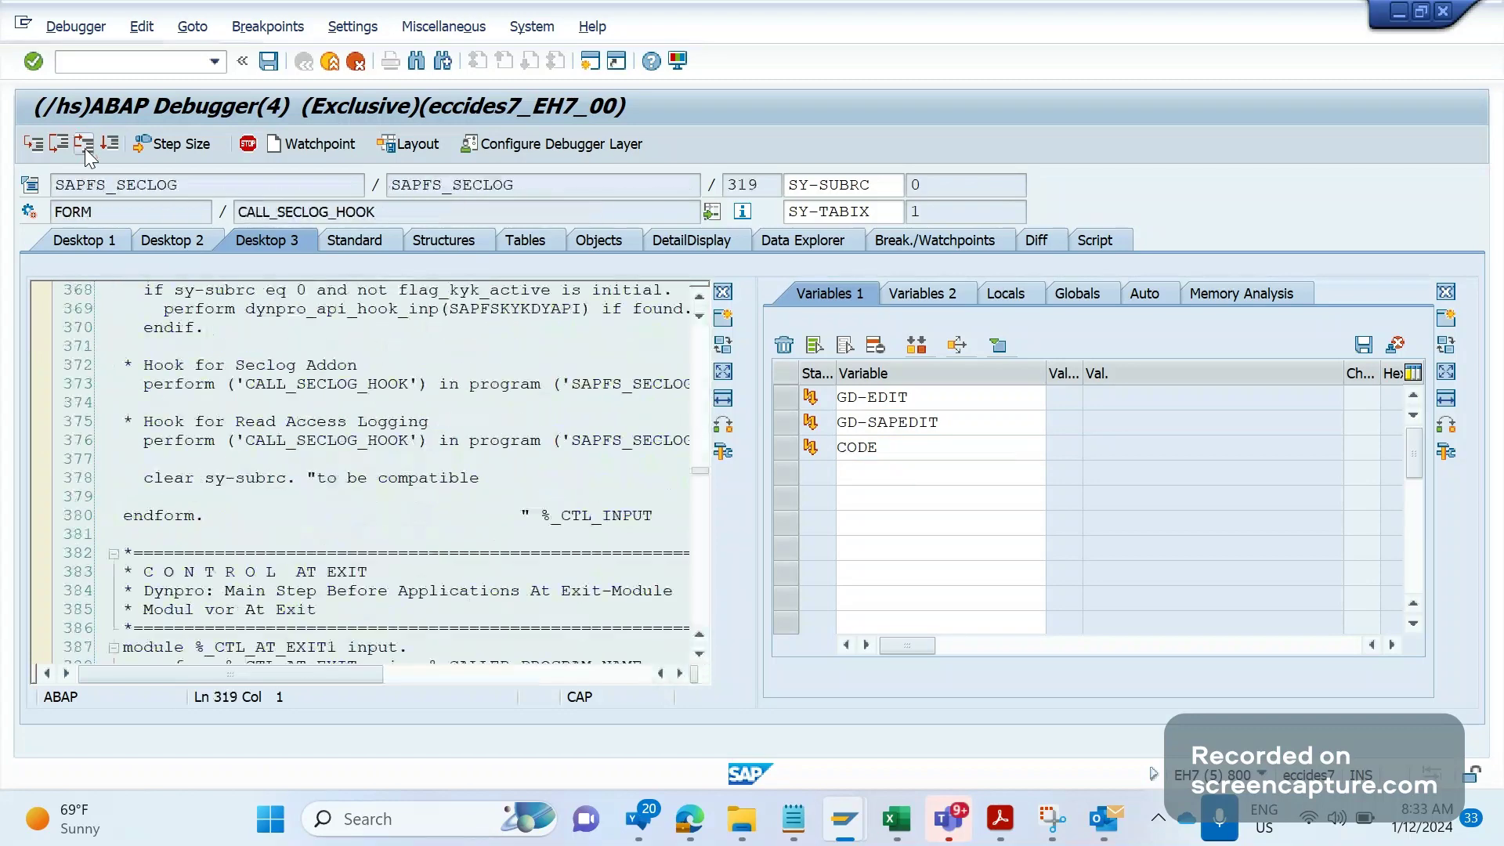
click(85, 147)
click(85, 148)
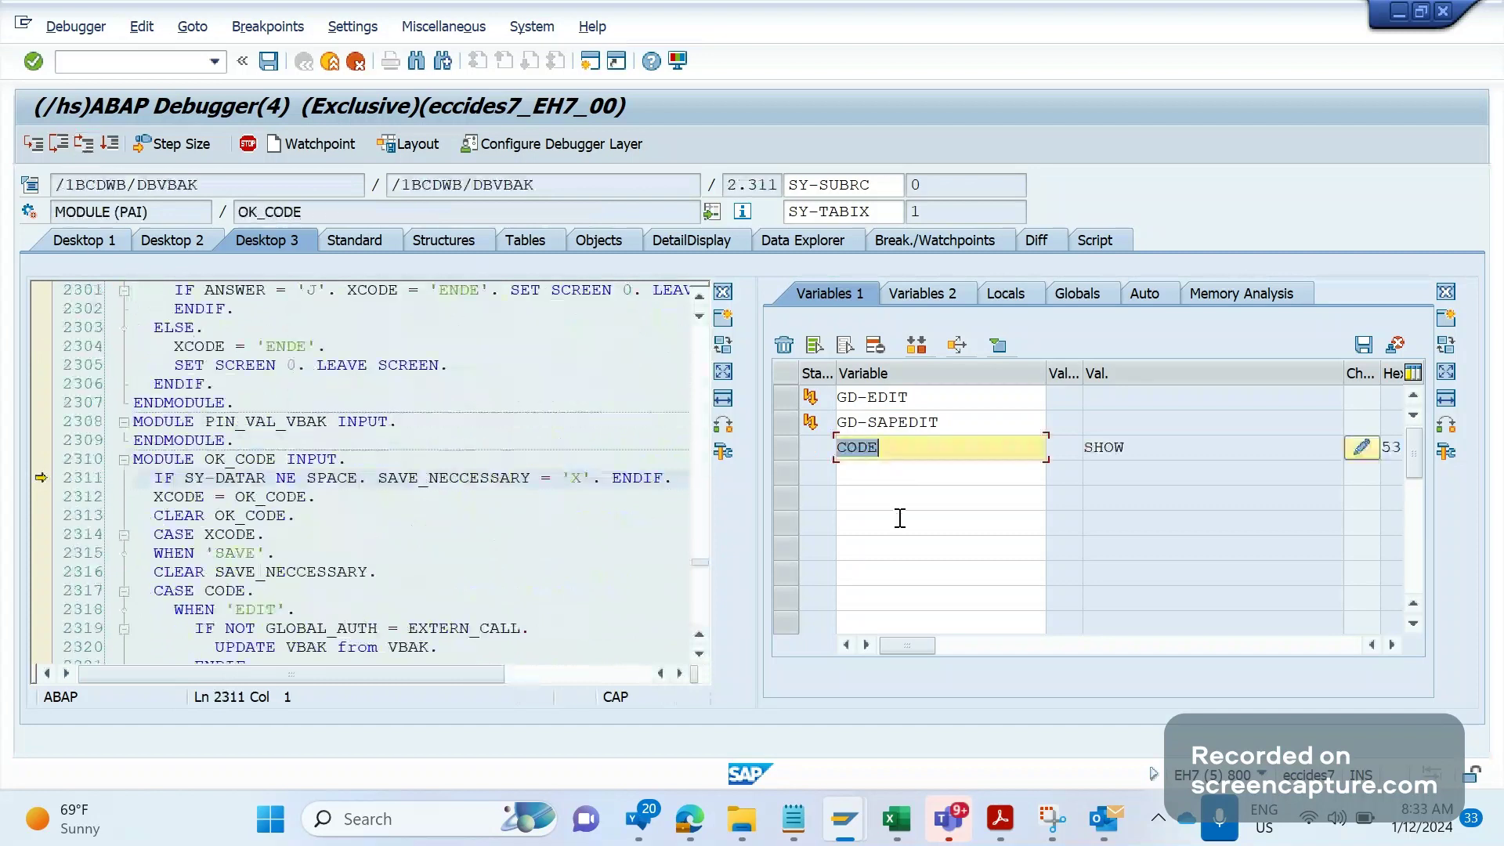
- Change the CODE variable's value from SHOW to EDIT and confirm it
click(901, 454)
drag(901, 454, 835, 456)
click(1141, 450)
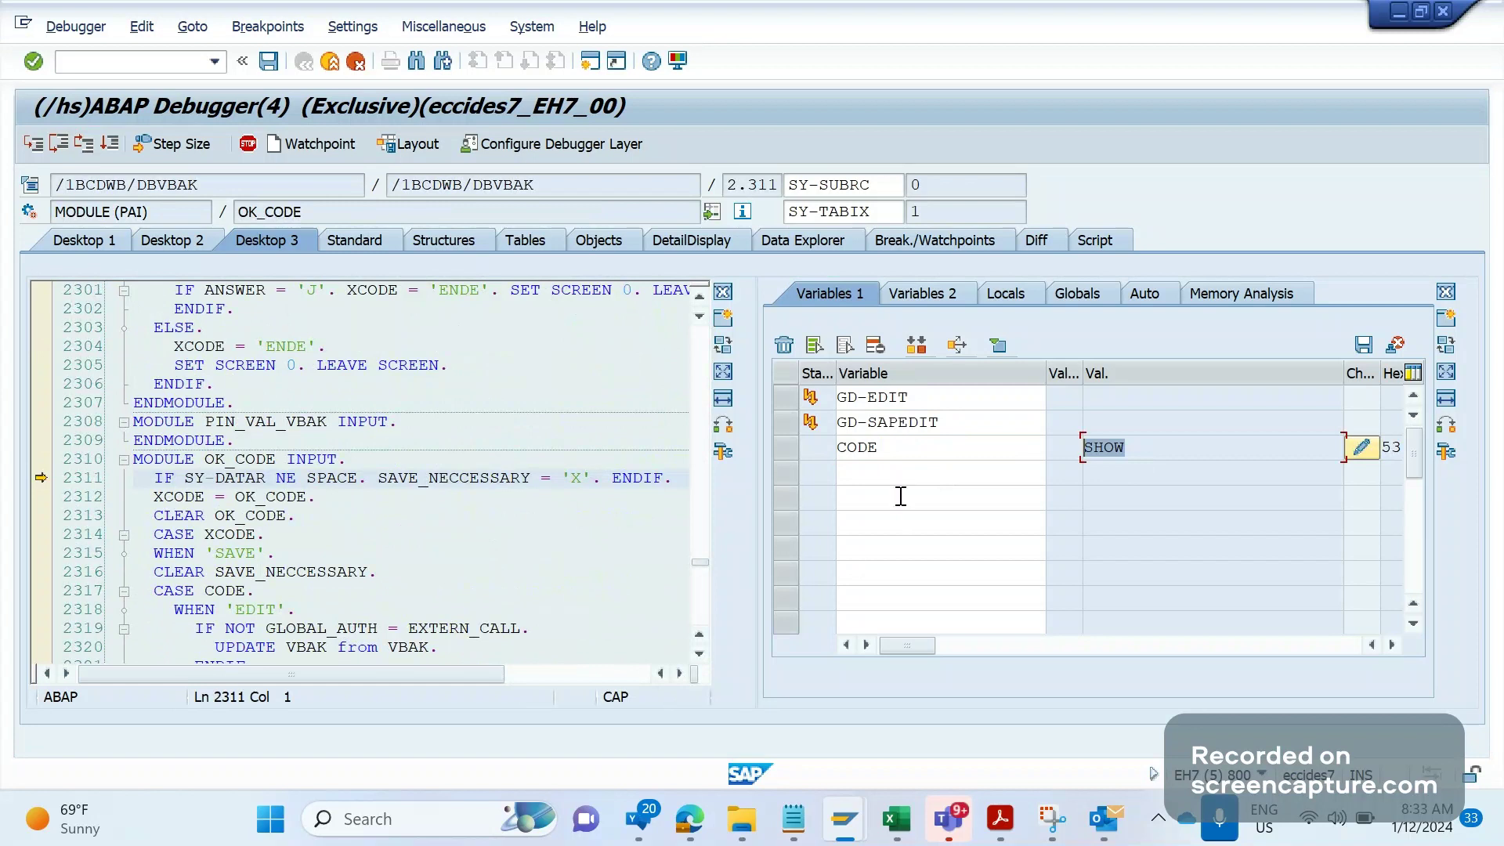
click(903, 454)
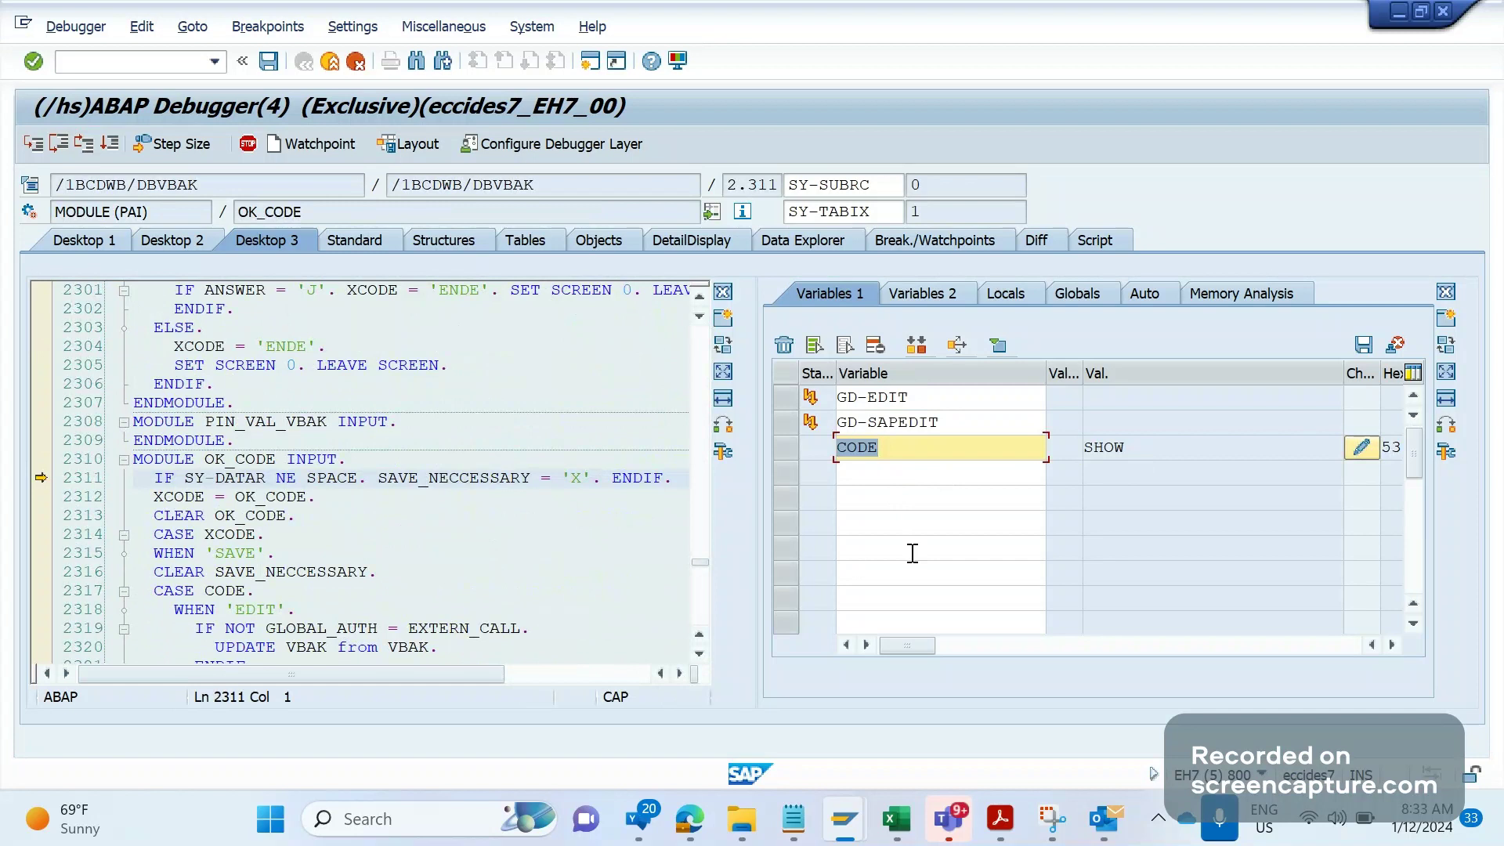
key(Tab)
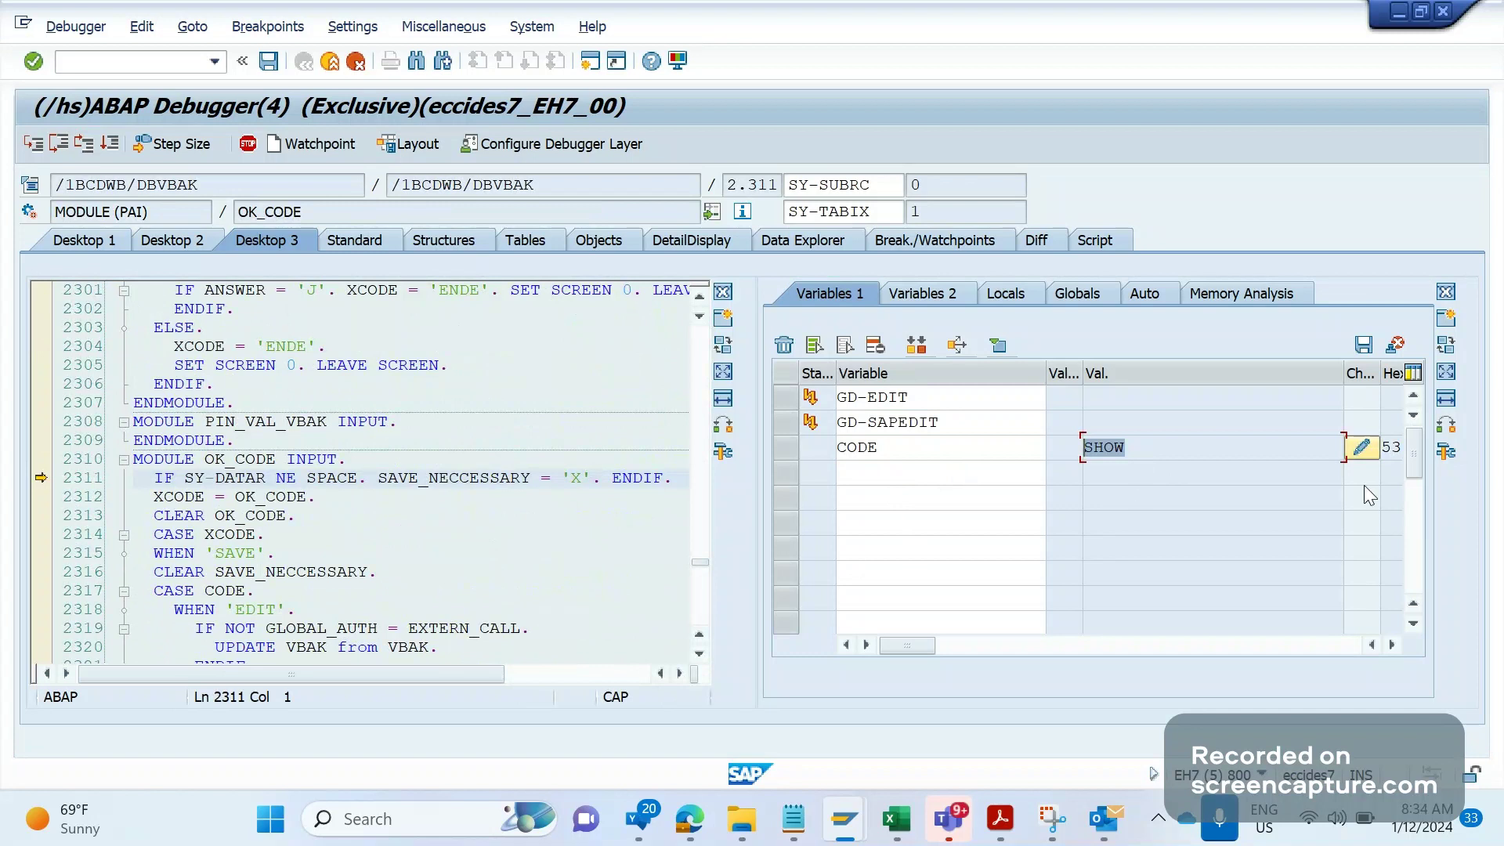
click(1363, 447)
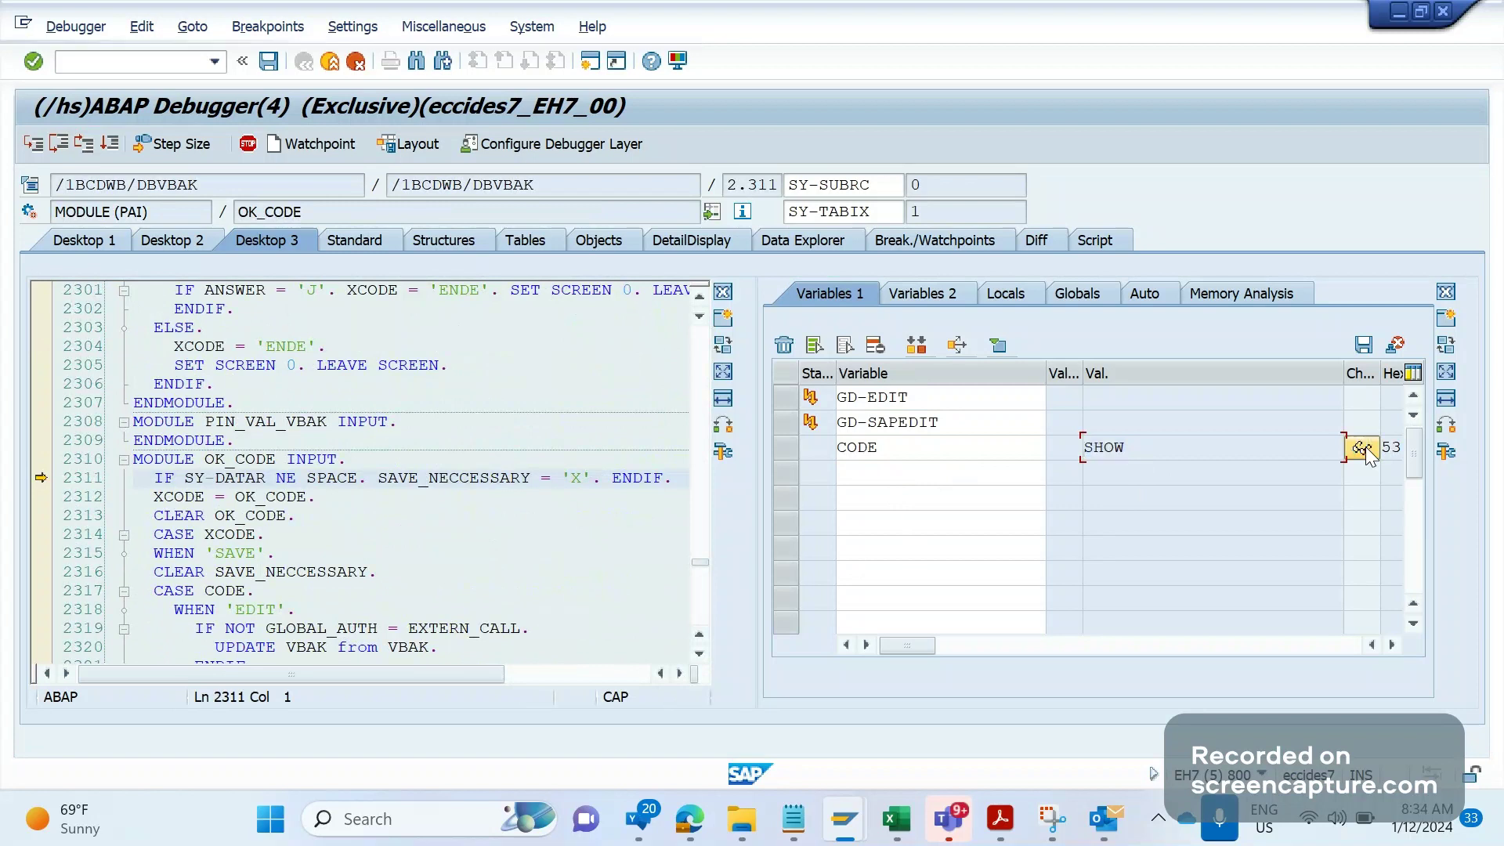
text(EDI)
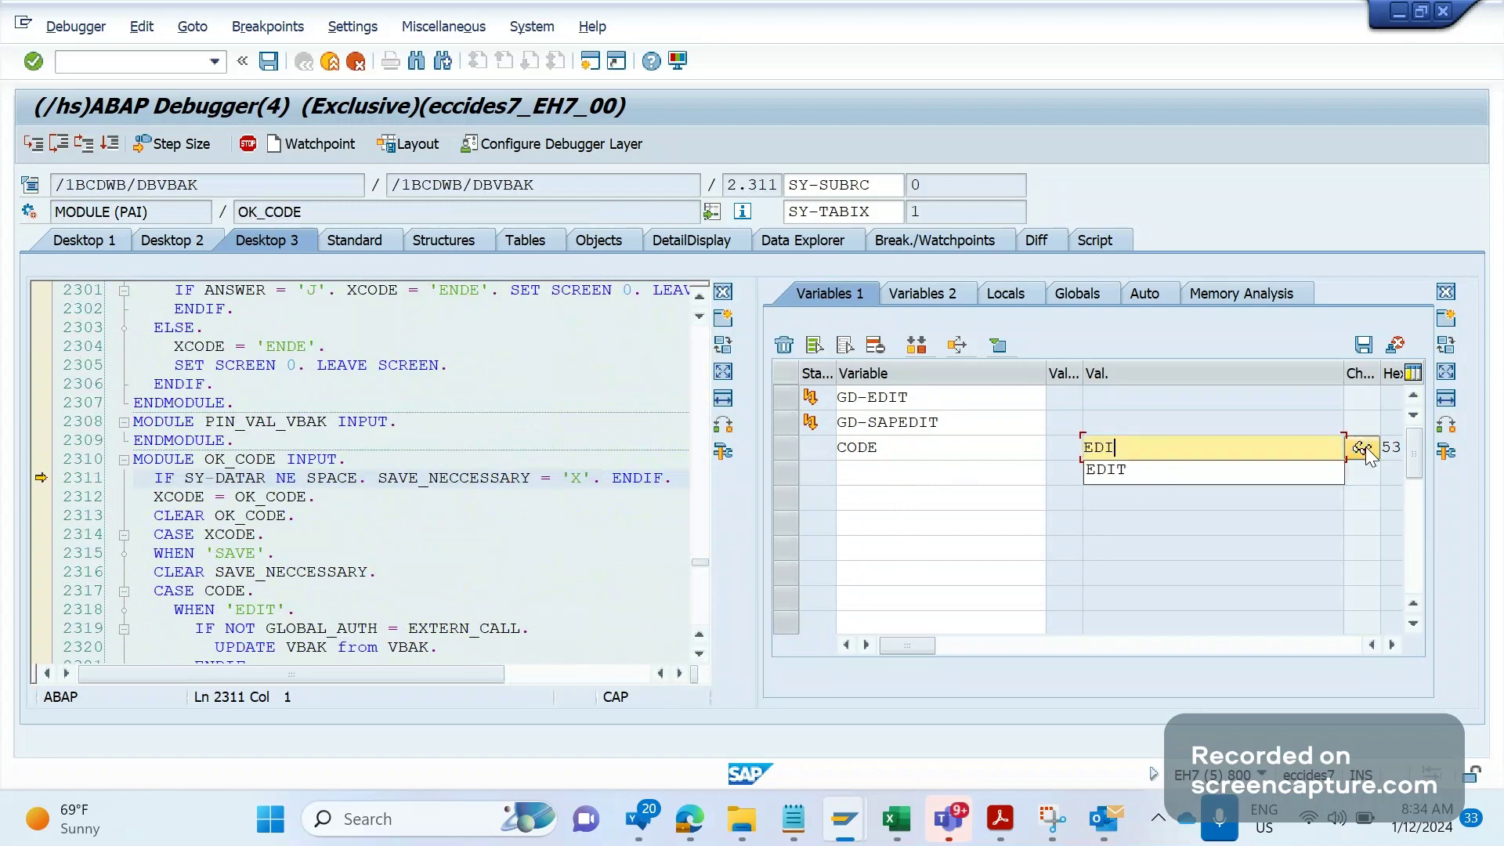
text(T)
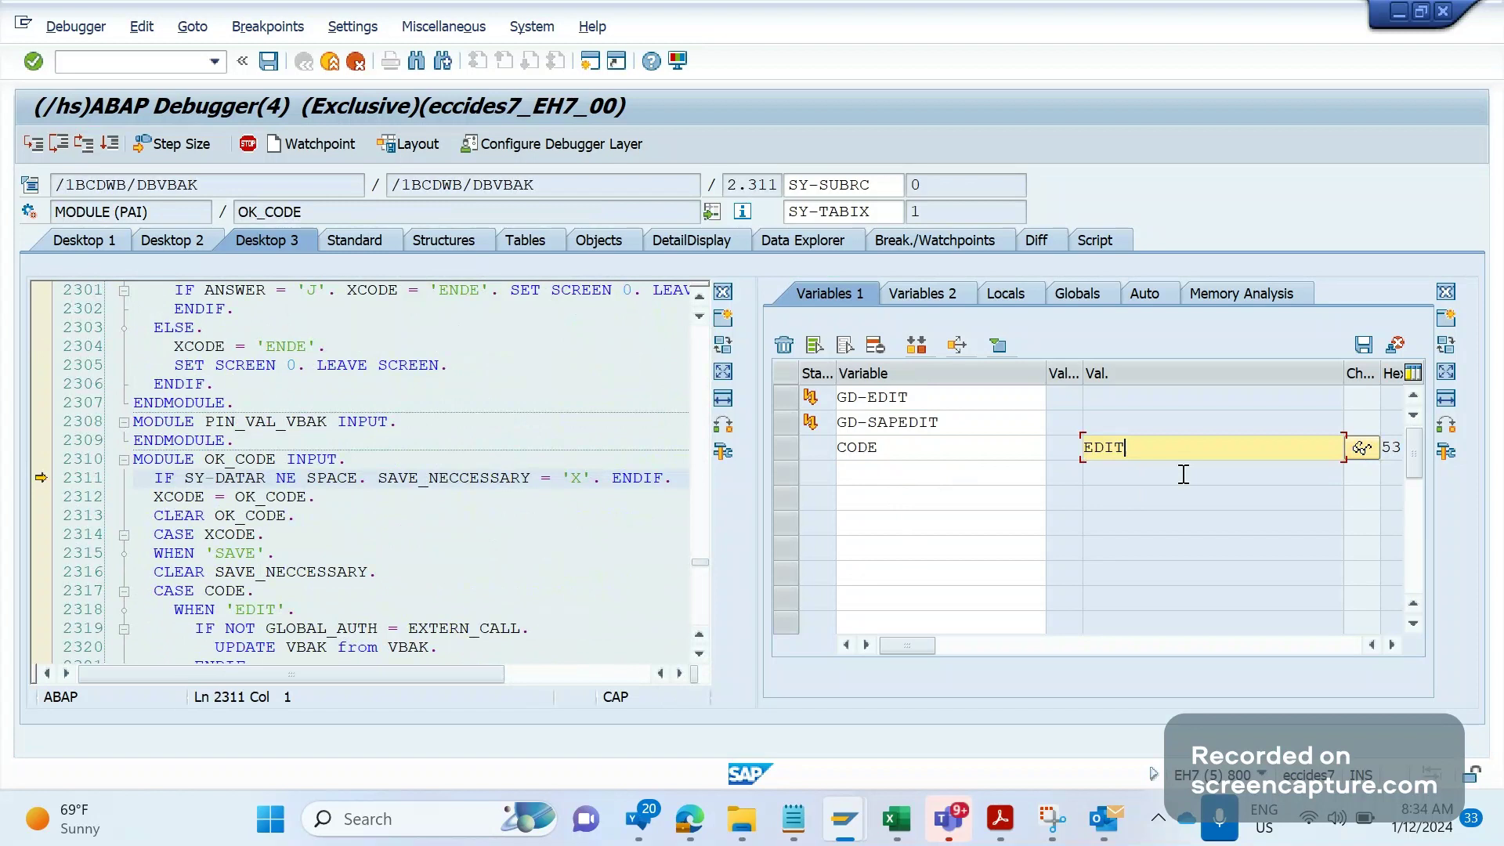
key(Return)
- Continue, return to the VBAK list, open entry 4969, and switch on debugging with /H
click(116, 143)
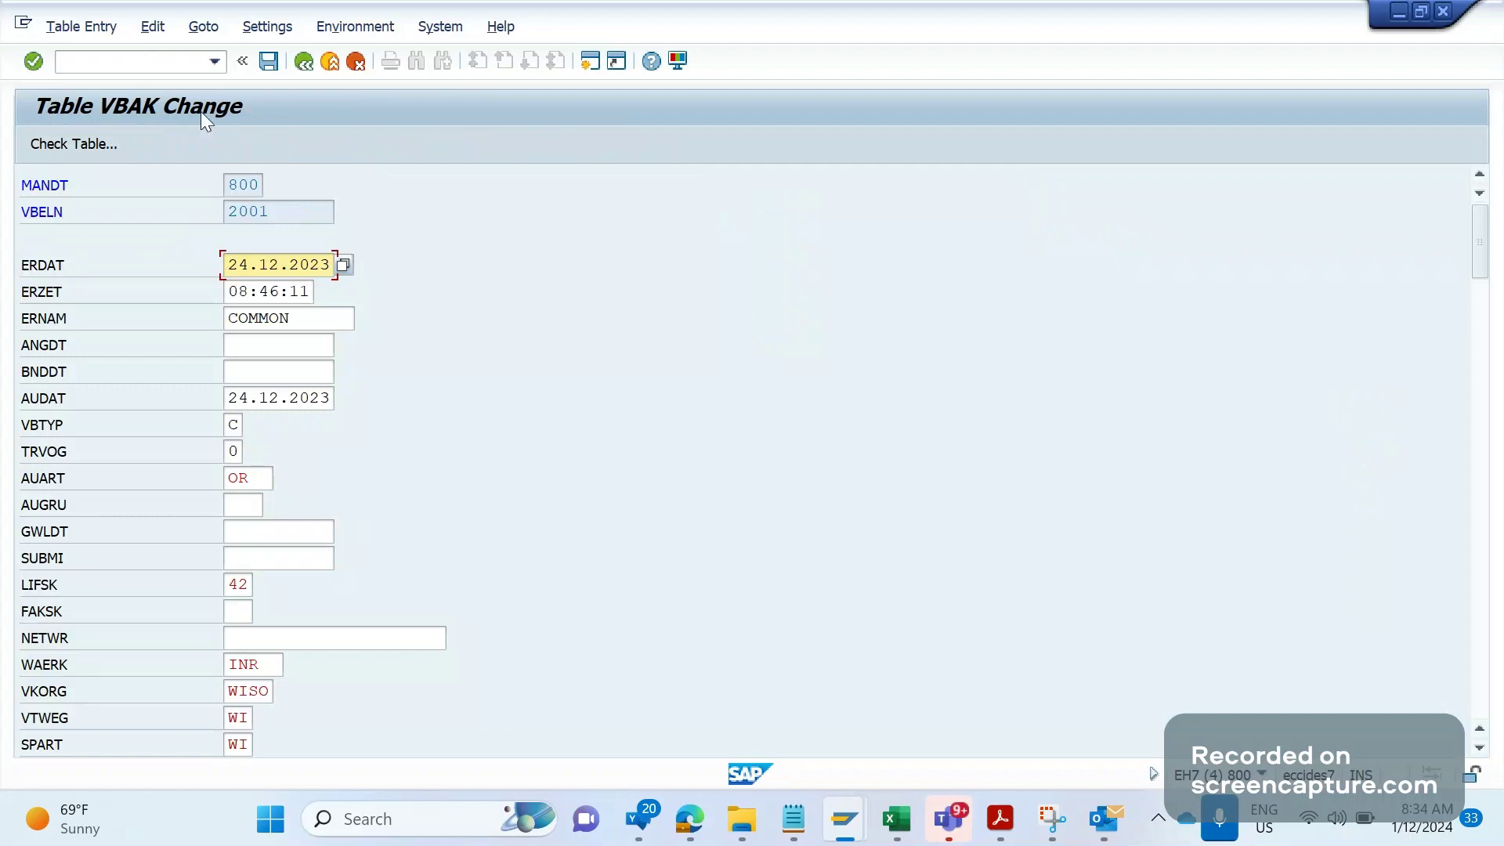
click(306, 63)
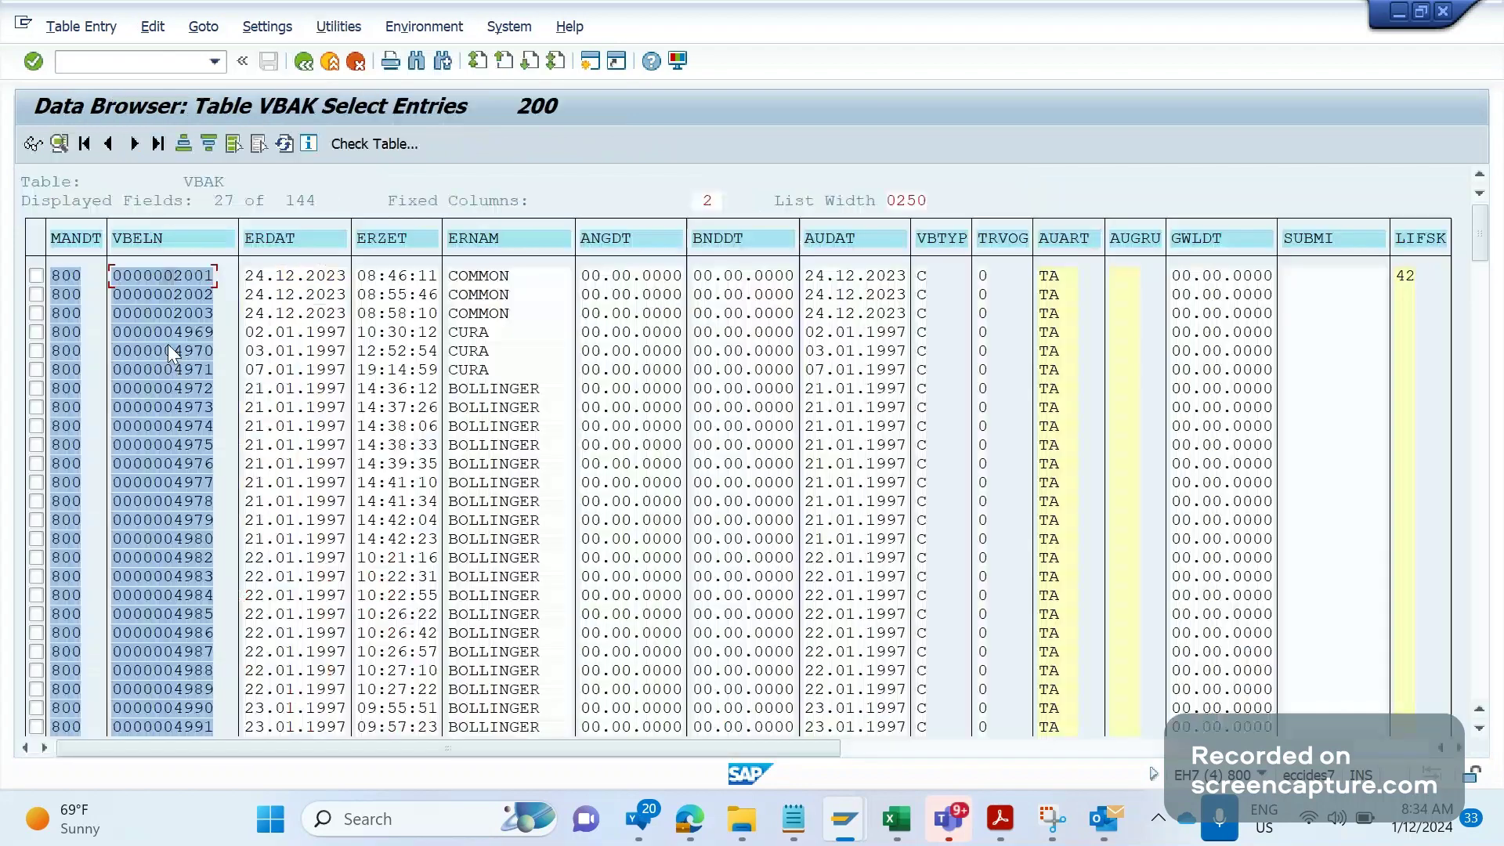
double_click(146, 340)
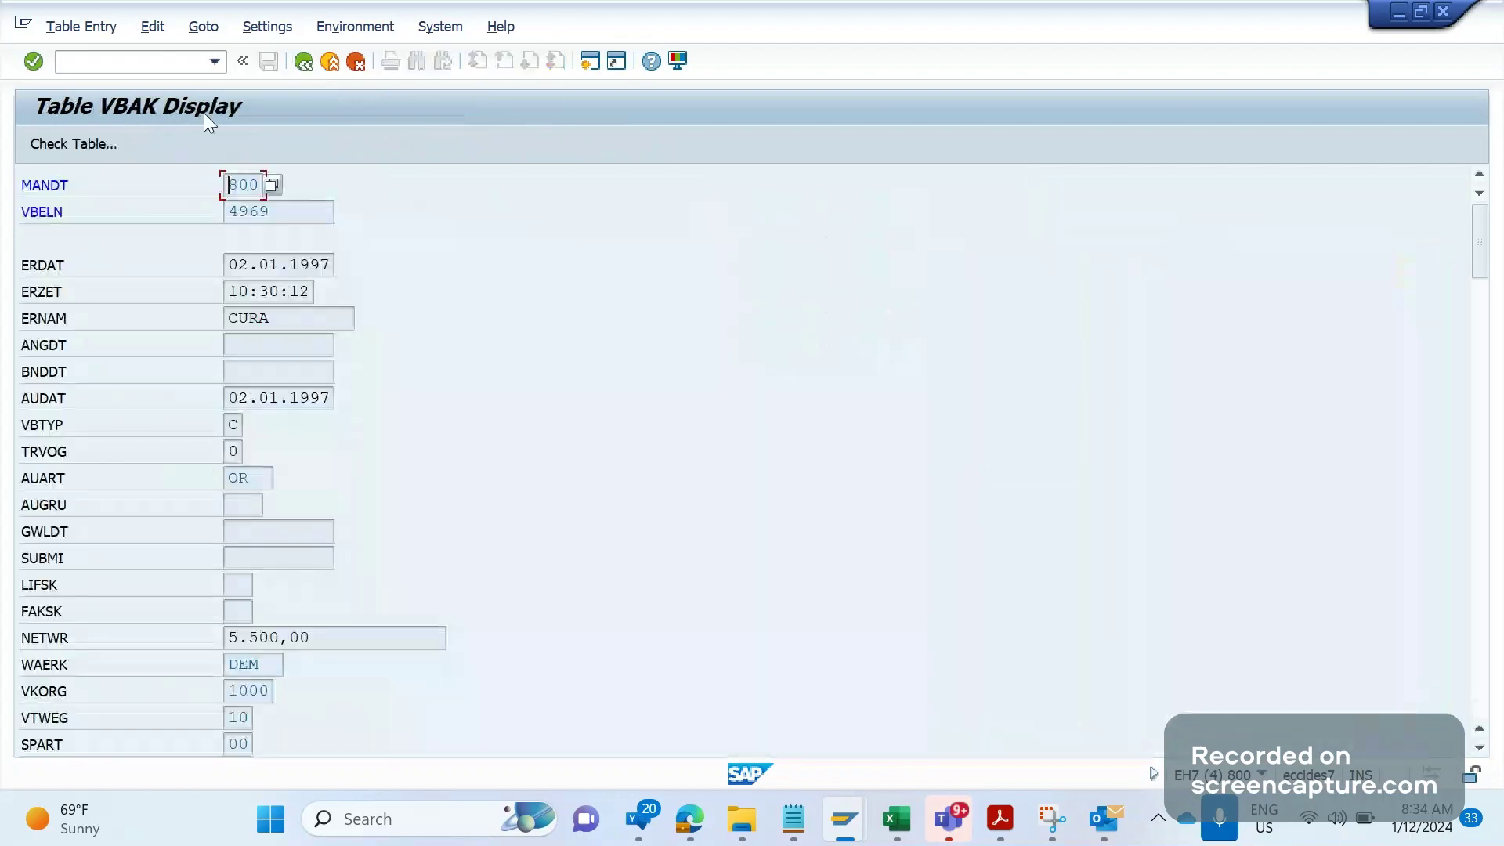
click(167, 61)
text(/H)
key(Return)
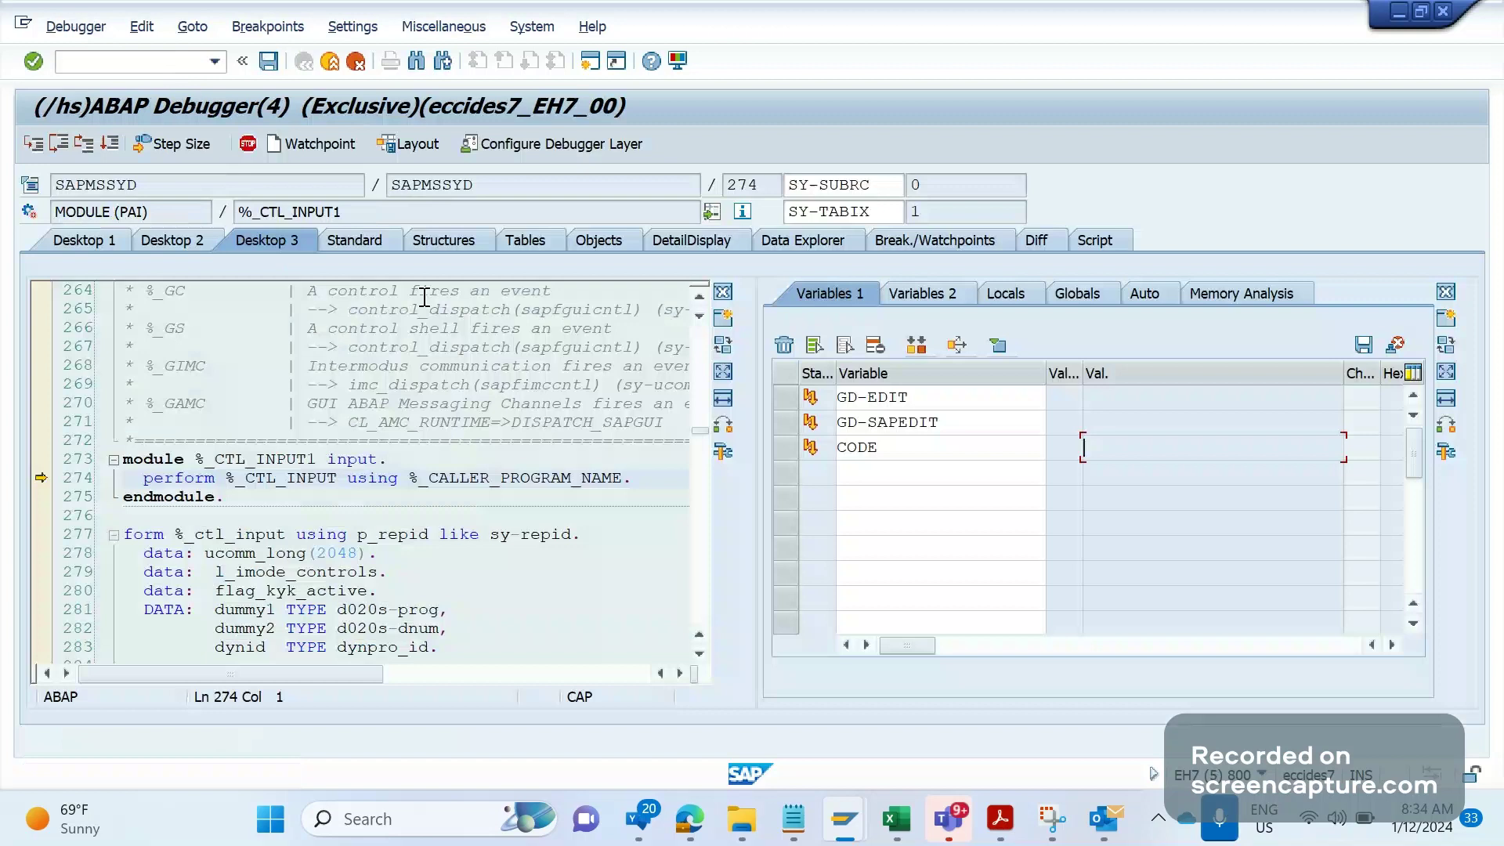
- Step the debugger to line 22 of the VBAK program and change CODE from SHOW to INSR
click(86, 156)
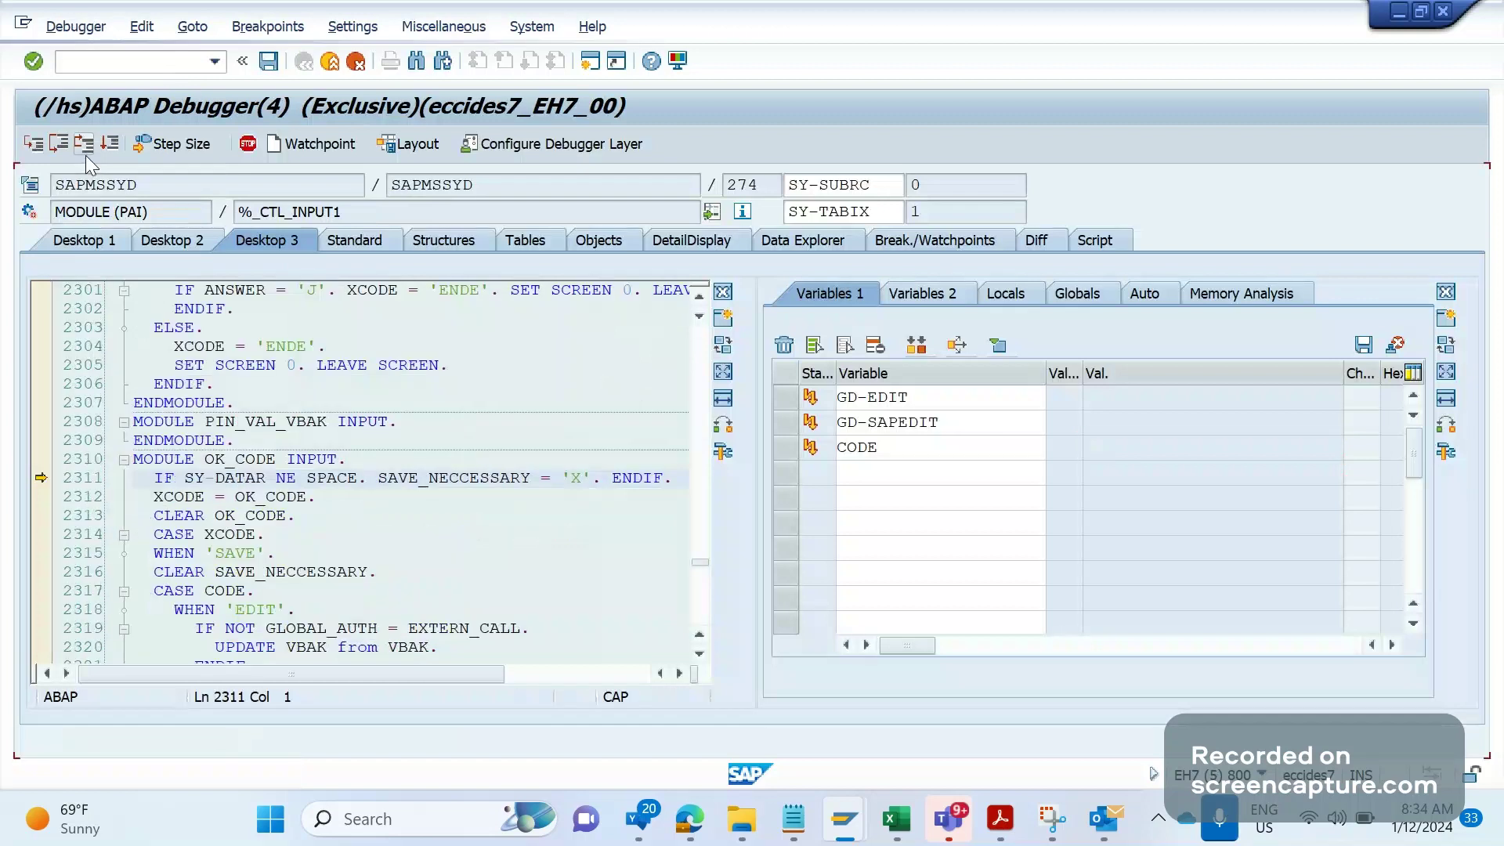
click(86, 156)
click(1125, 447)
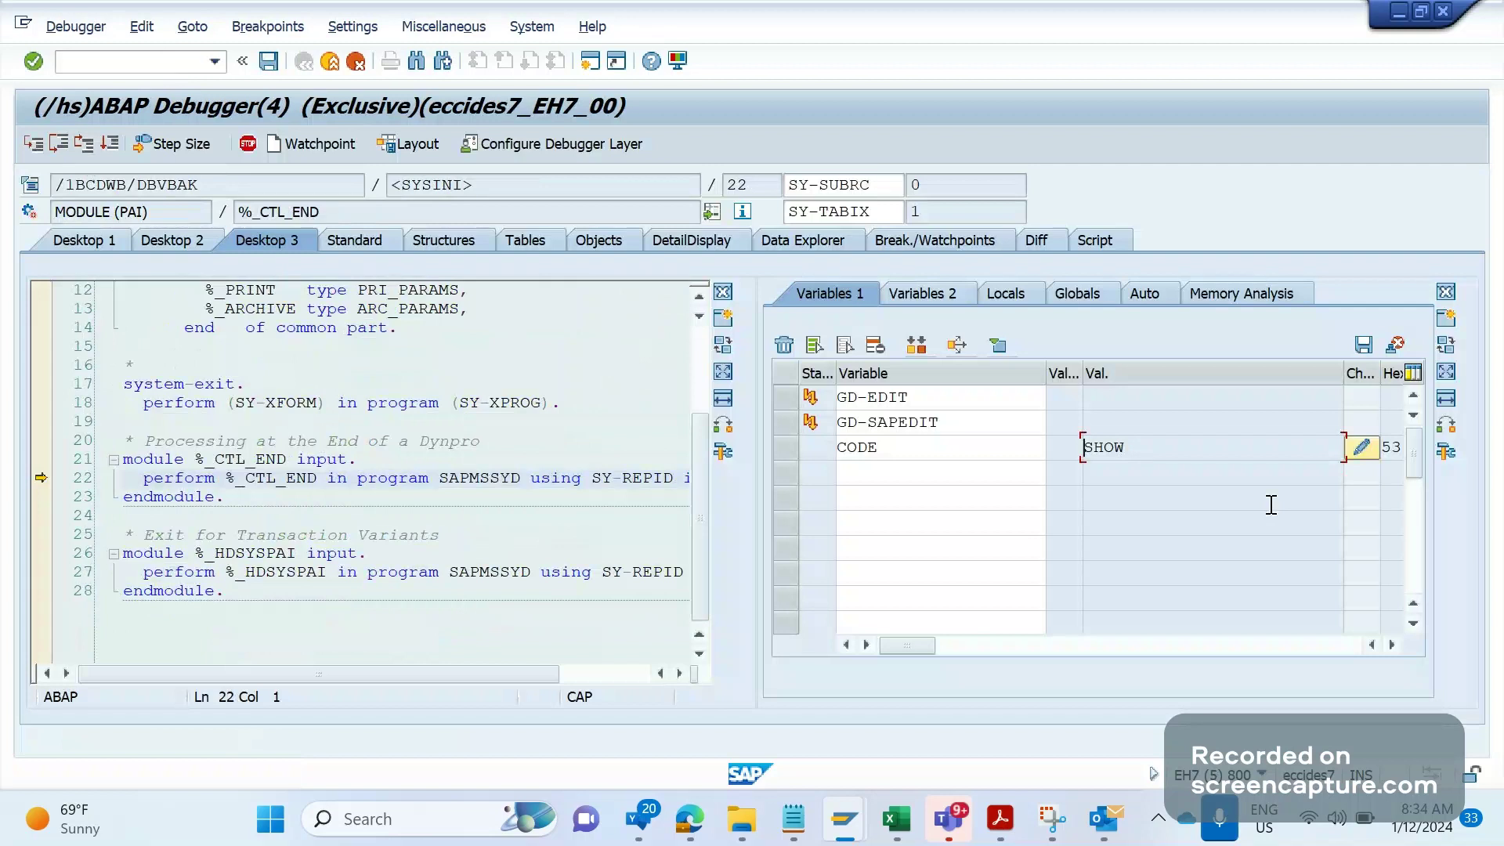
click(1360, 449)
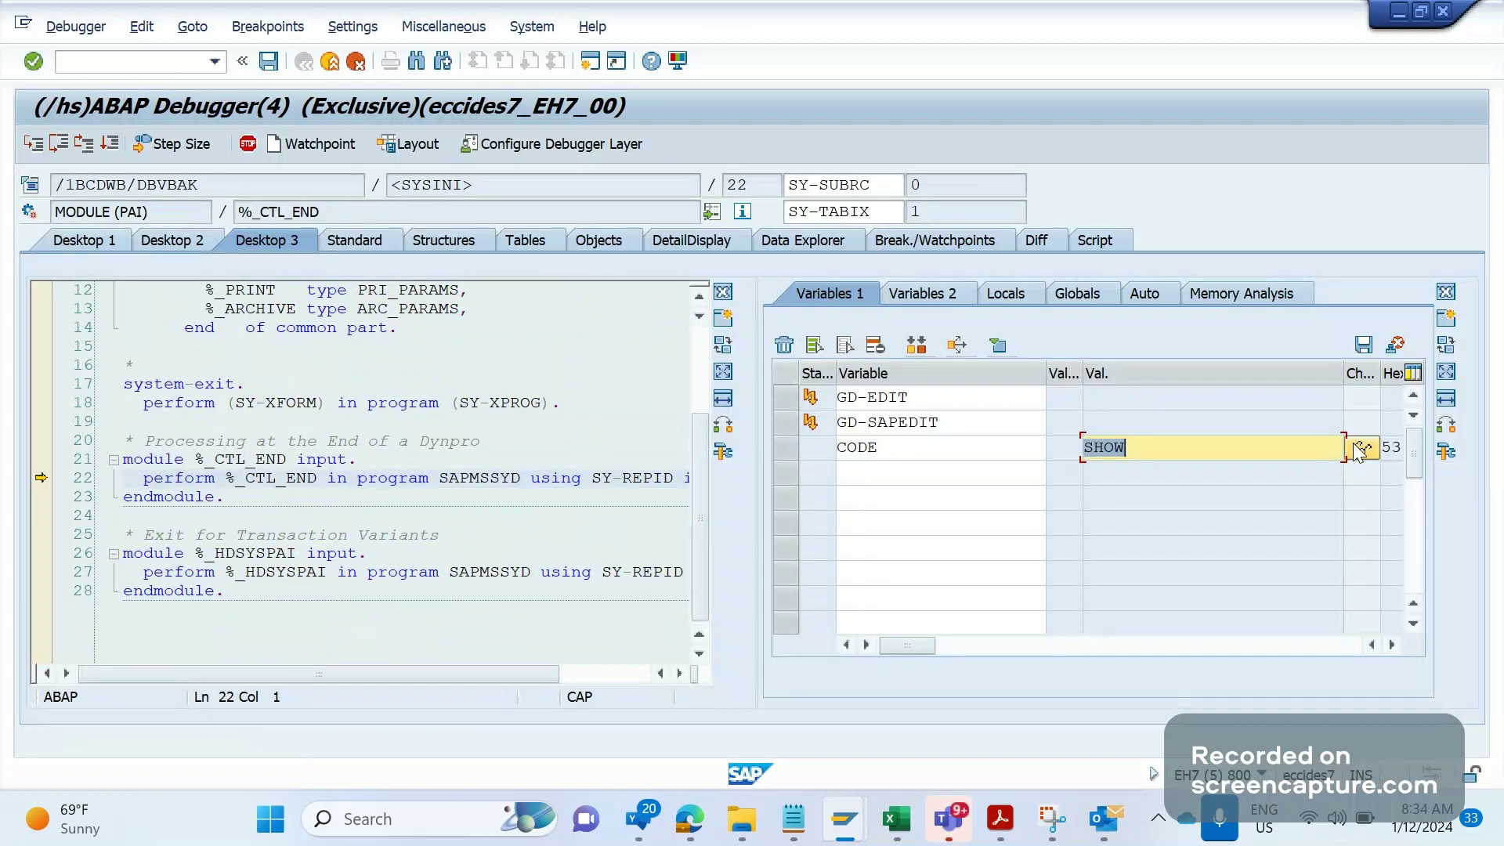
text(IN)
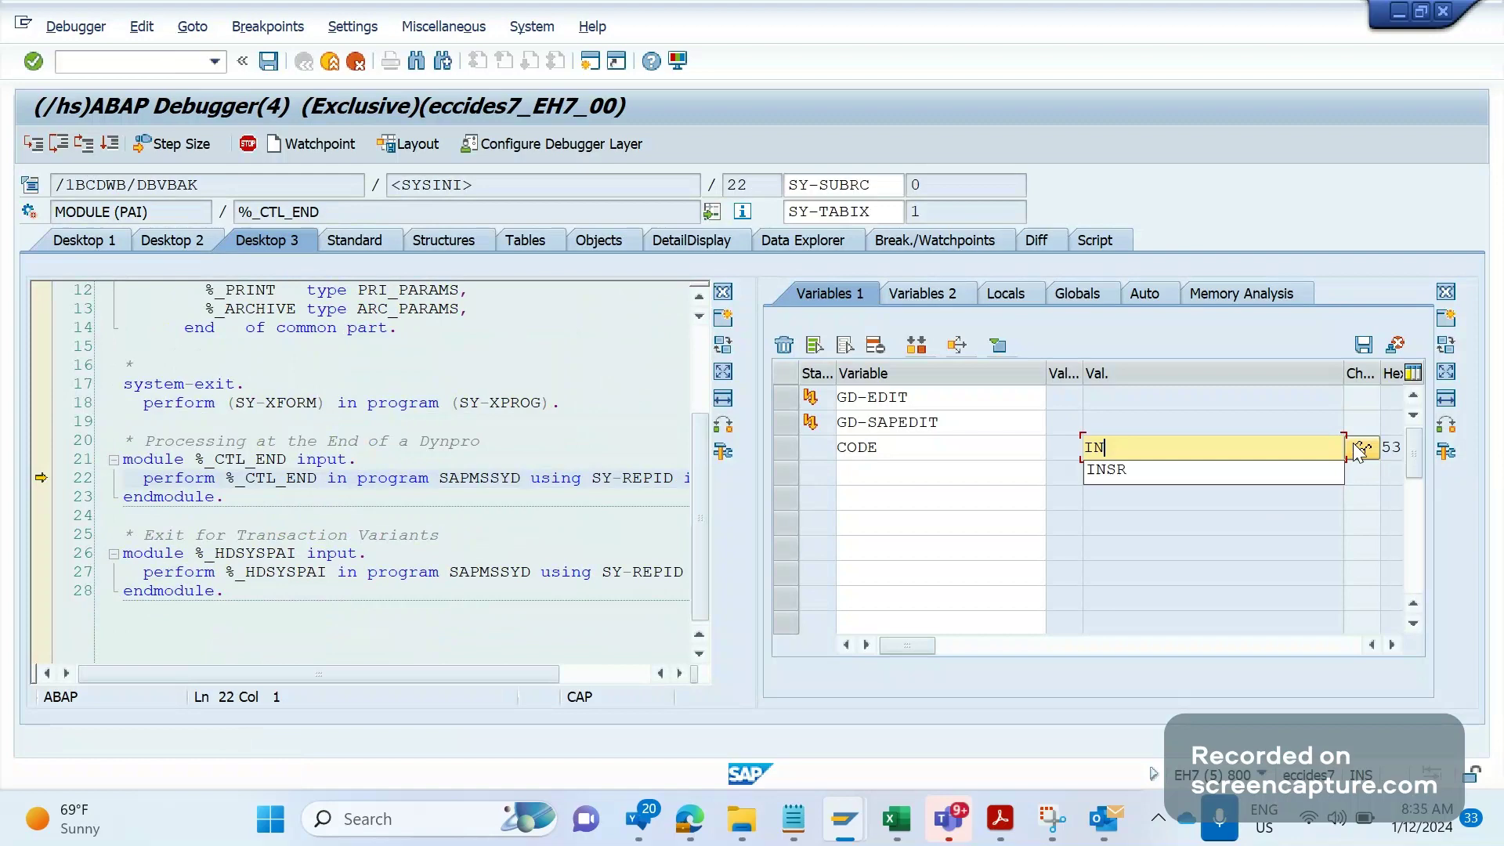
text(SR)
click(1360, 449)
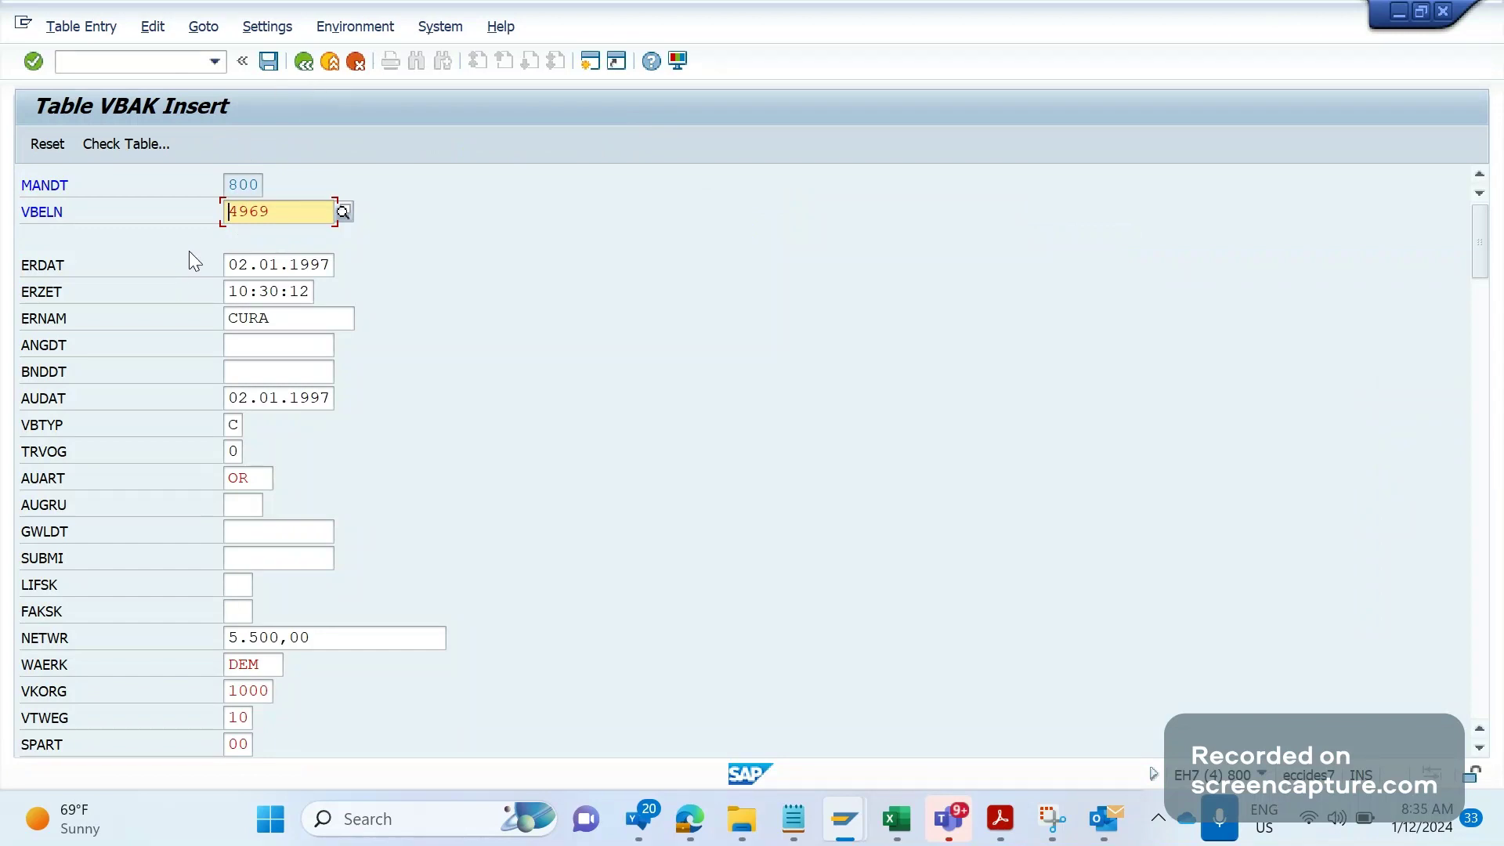
- Back out of the 4969 insert screen to the VBAK list and open entry 4974 in single-record view
click(303, 63)
click(302, 63)
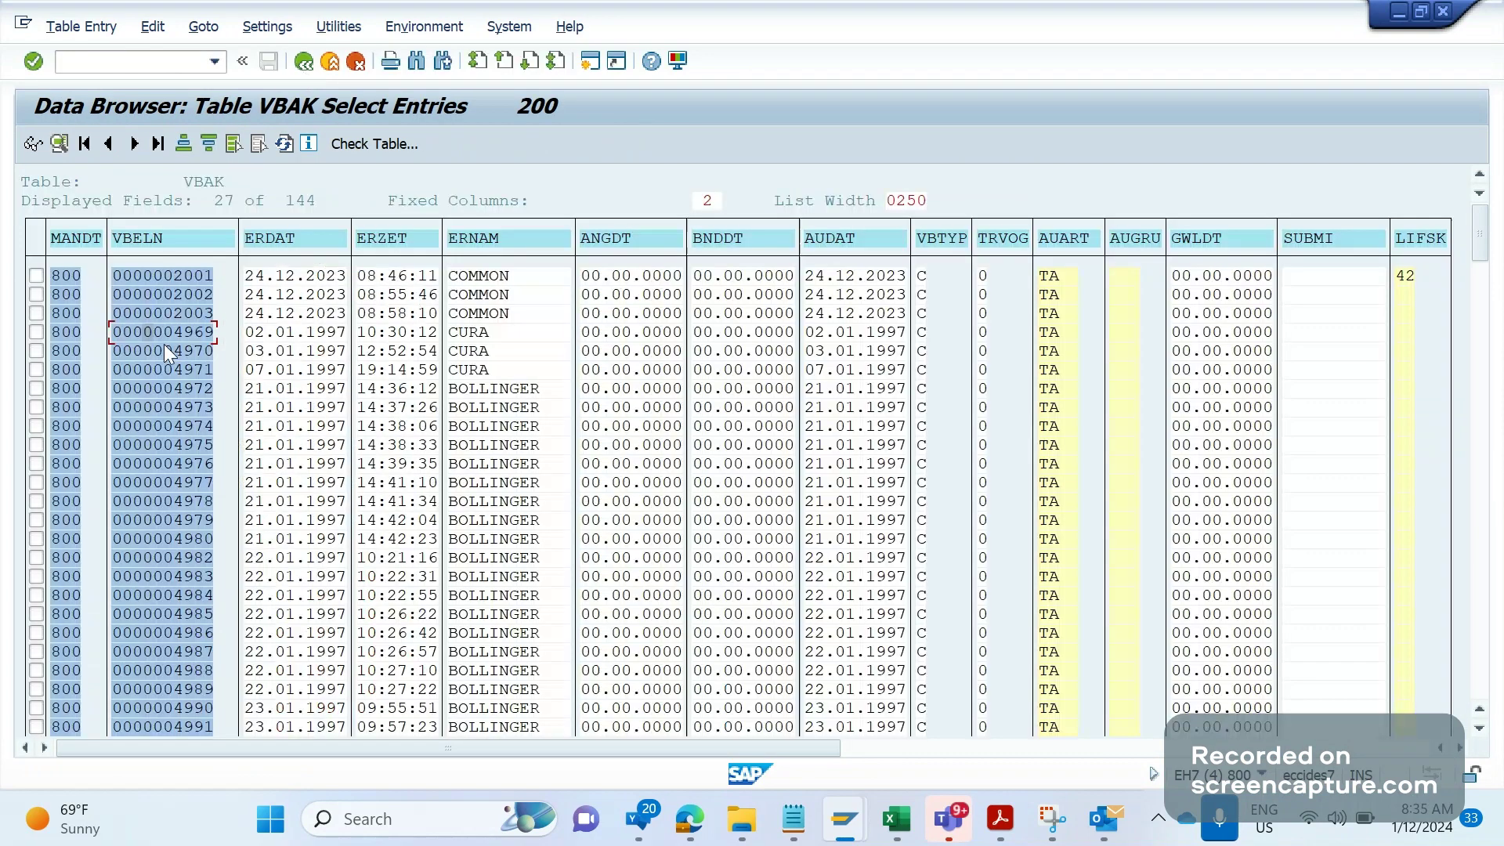
click(167, 421)
double_click(167, 421)
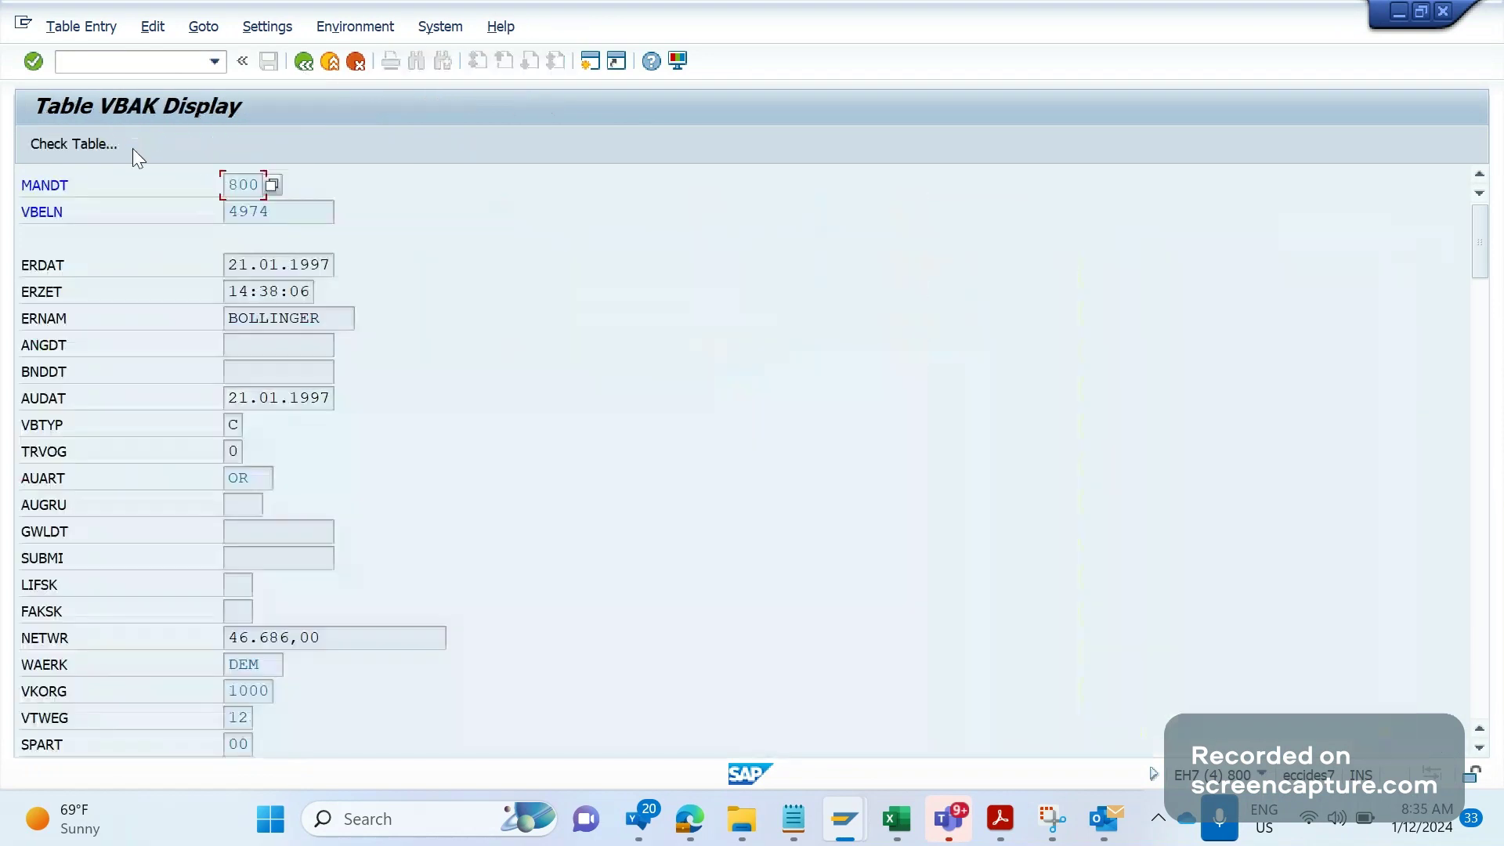
click(125, 61)
- Switch debugging on with /H and step to the OK_CODE module for document 4974
text(/H)
key(Return)
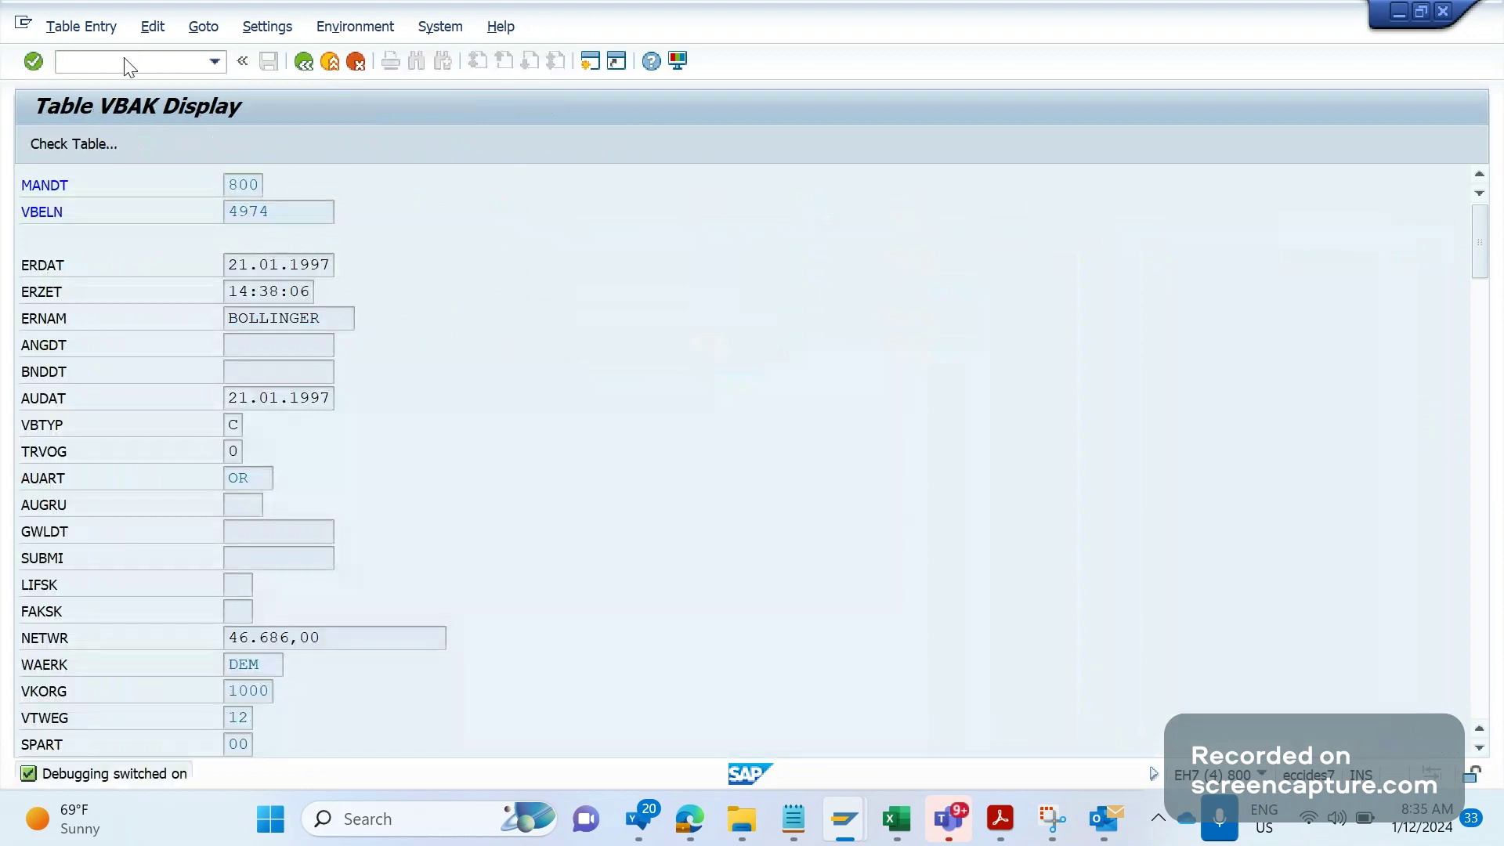
key(Return)
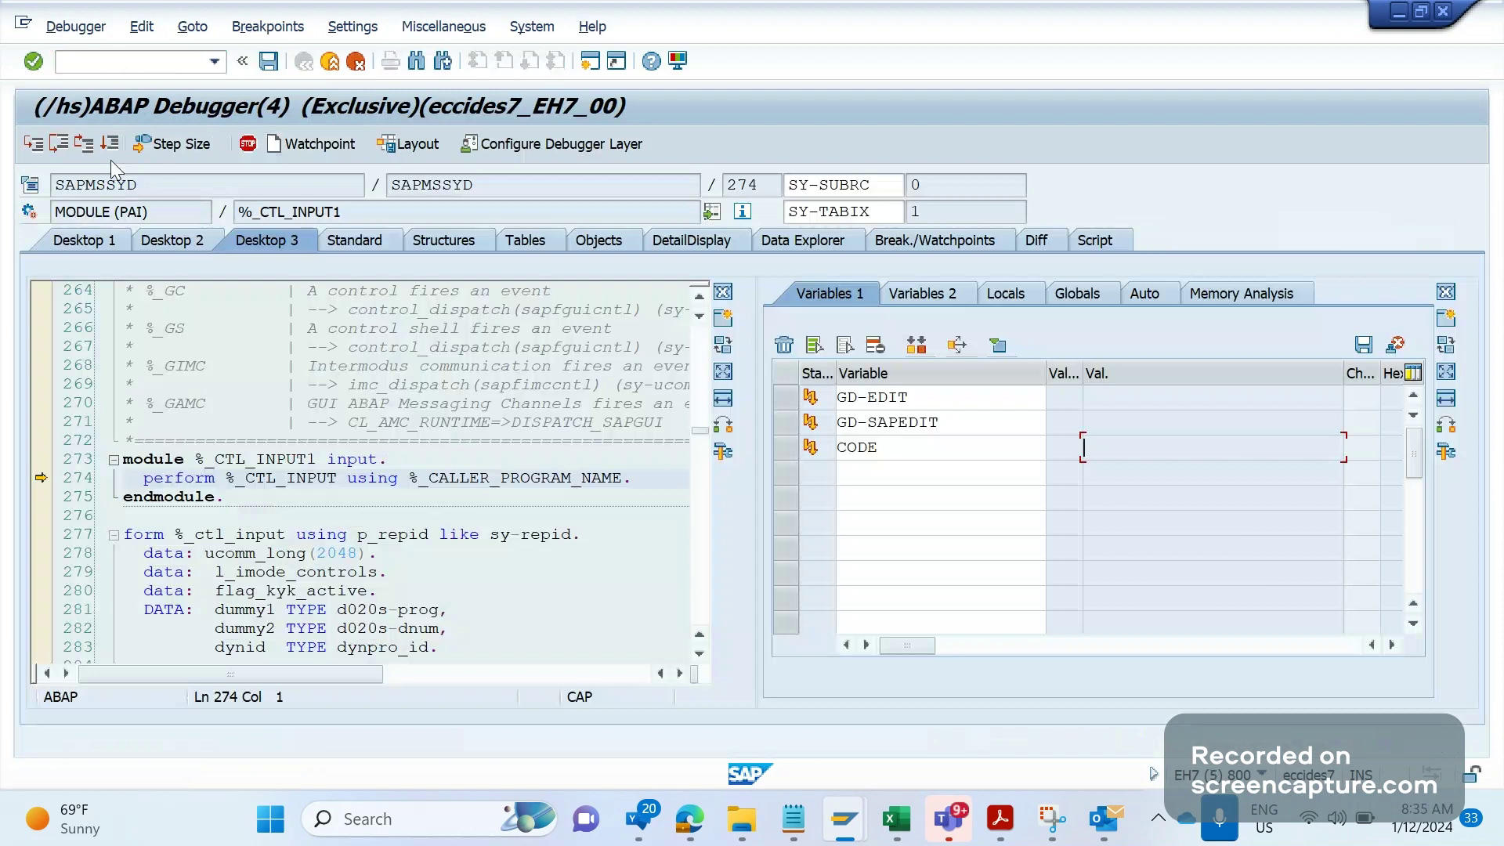
click(84, 144)
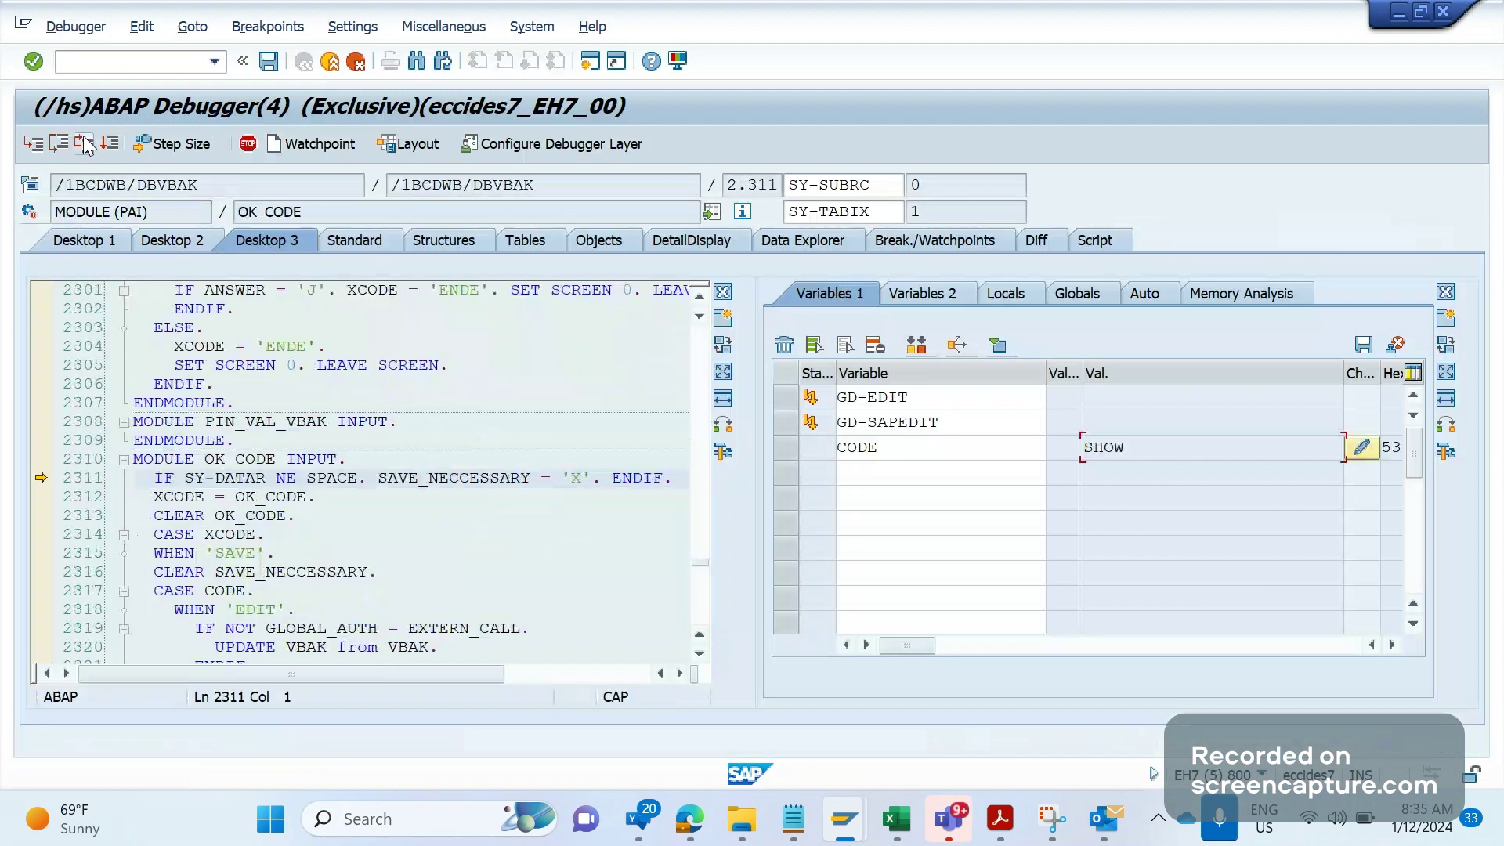
- Overwrite the CODE variable's value with DELE and apply it
click(1362, 449)
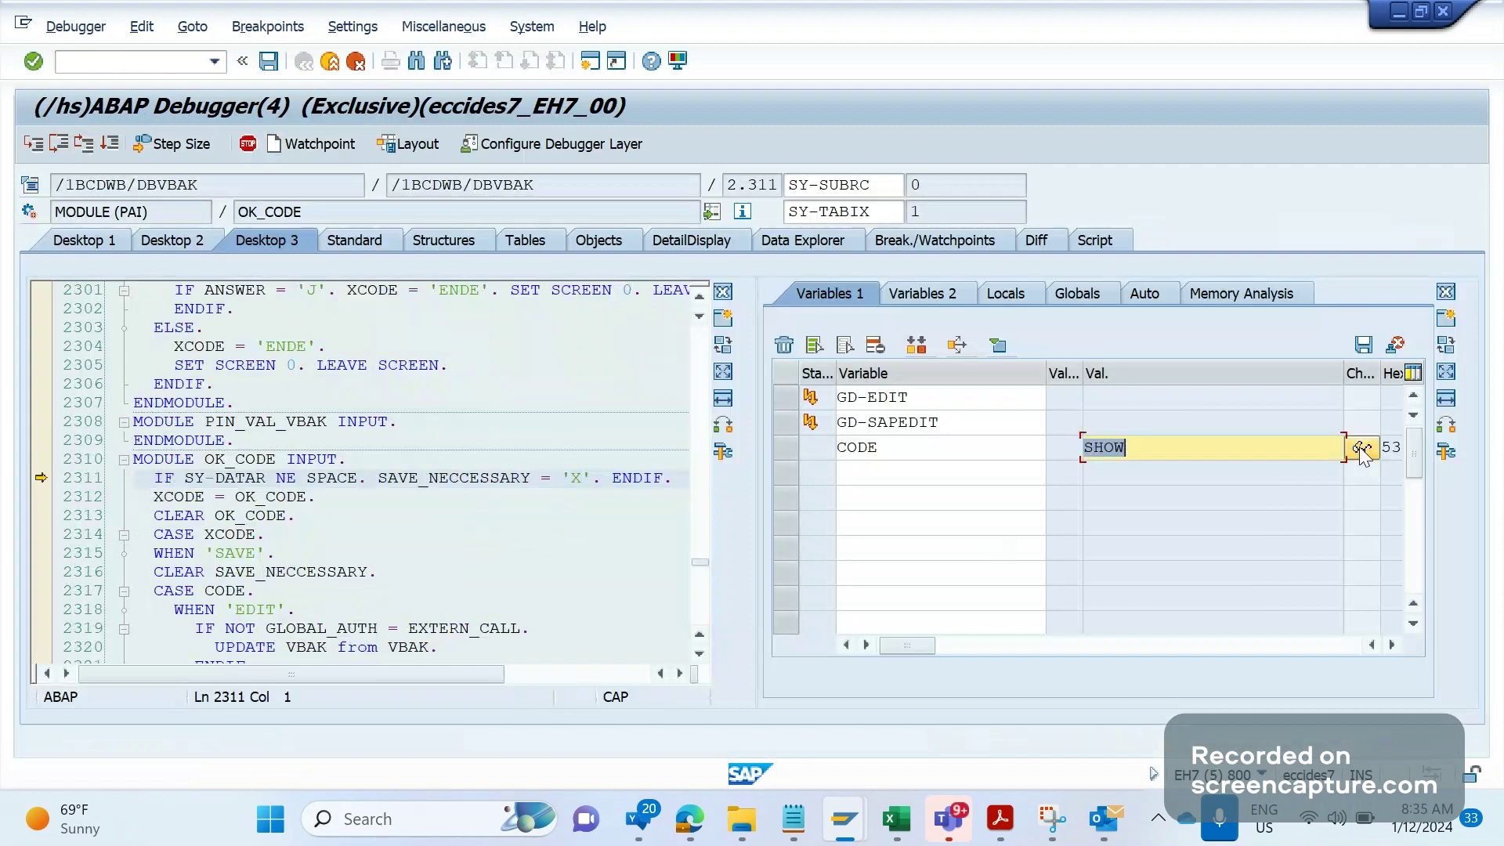
text(EDIT)
key(BackSpace)
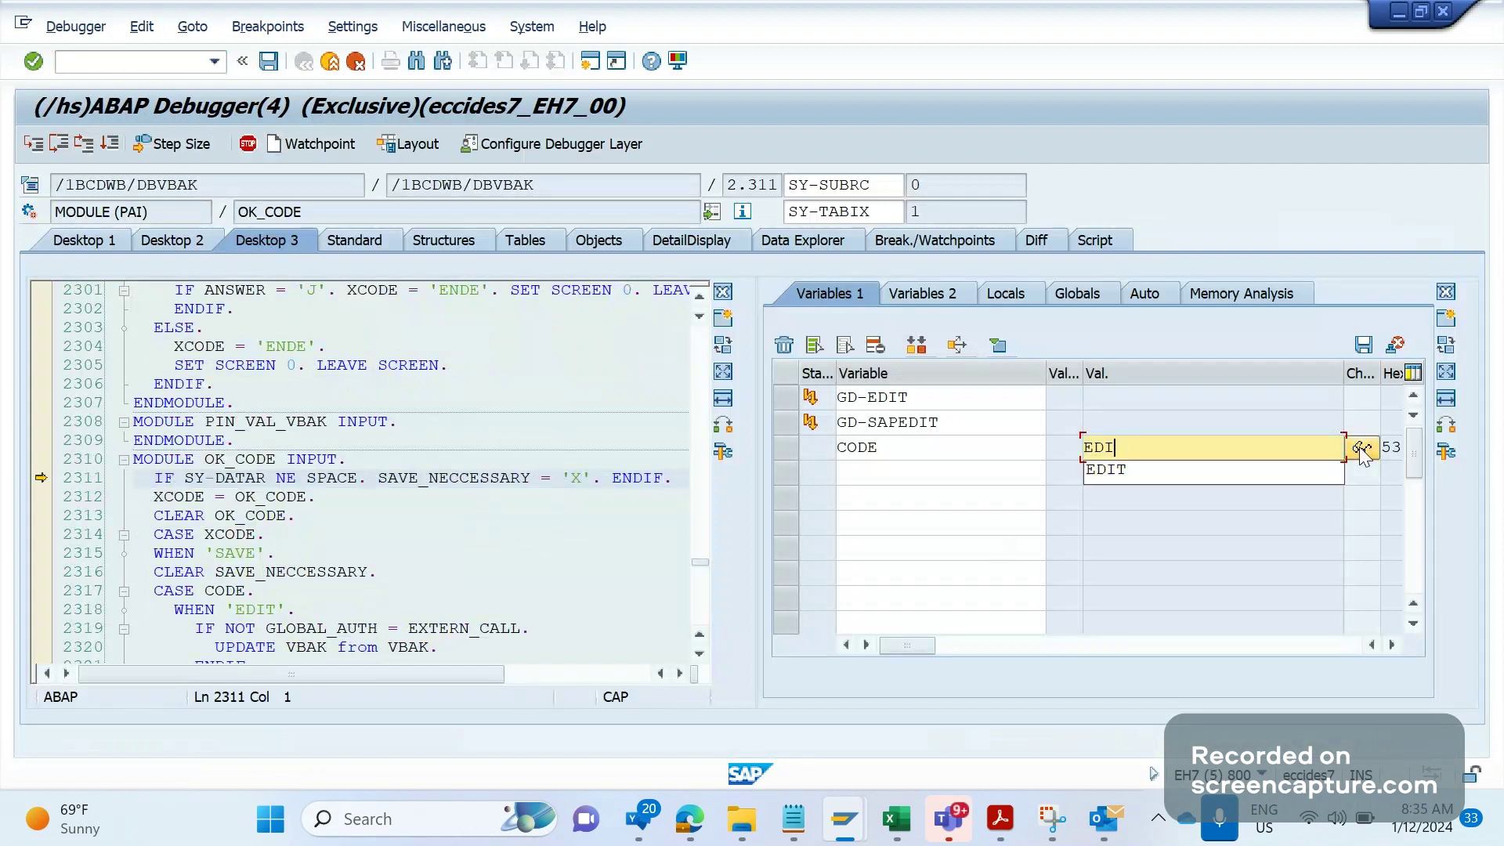
key(BackSpace)
key(BackSpace)
key(BackSpace)
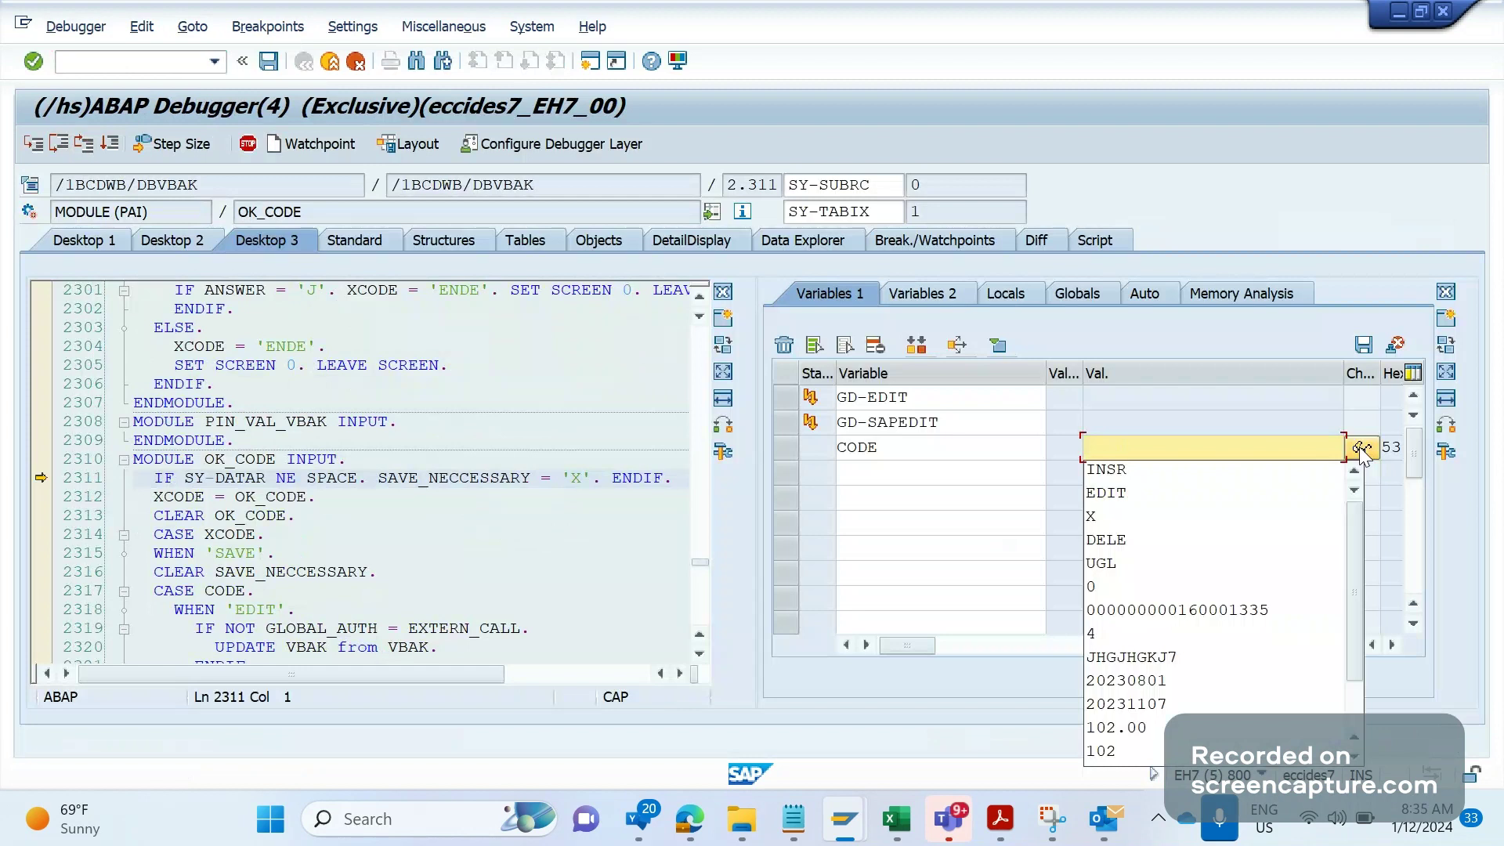
text(IN)
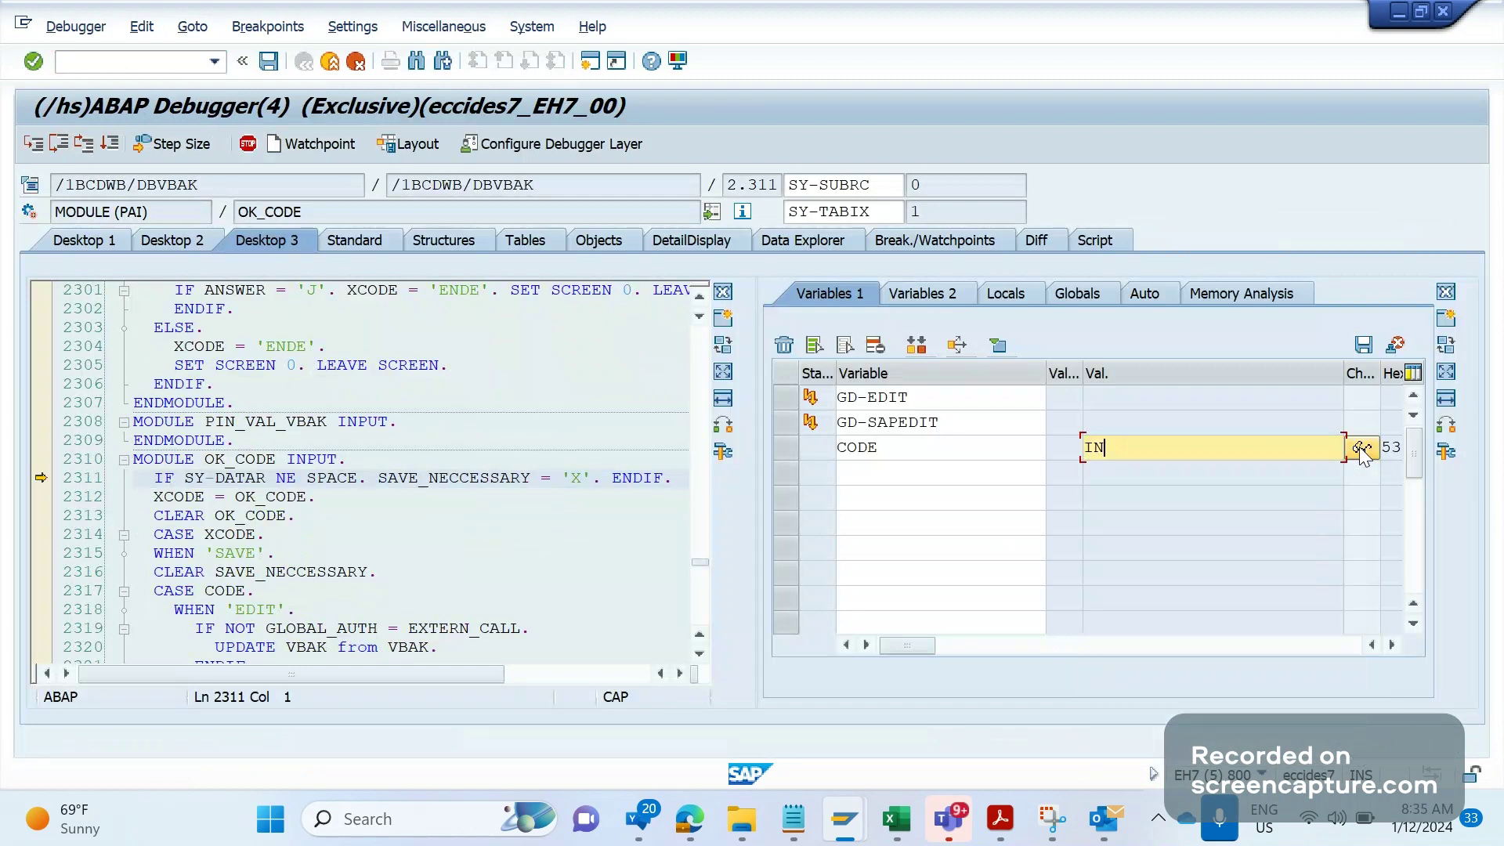
text(SR)
key(BackSpace)
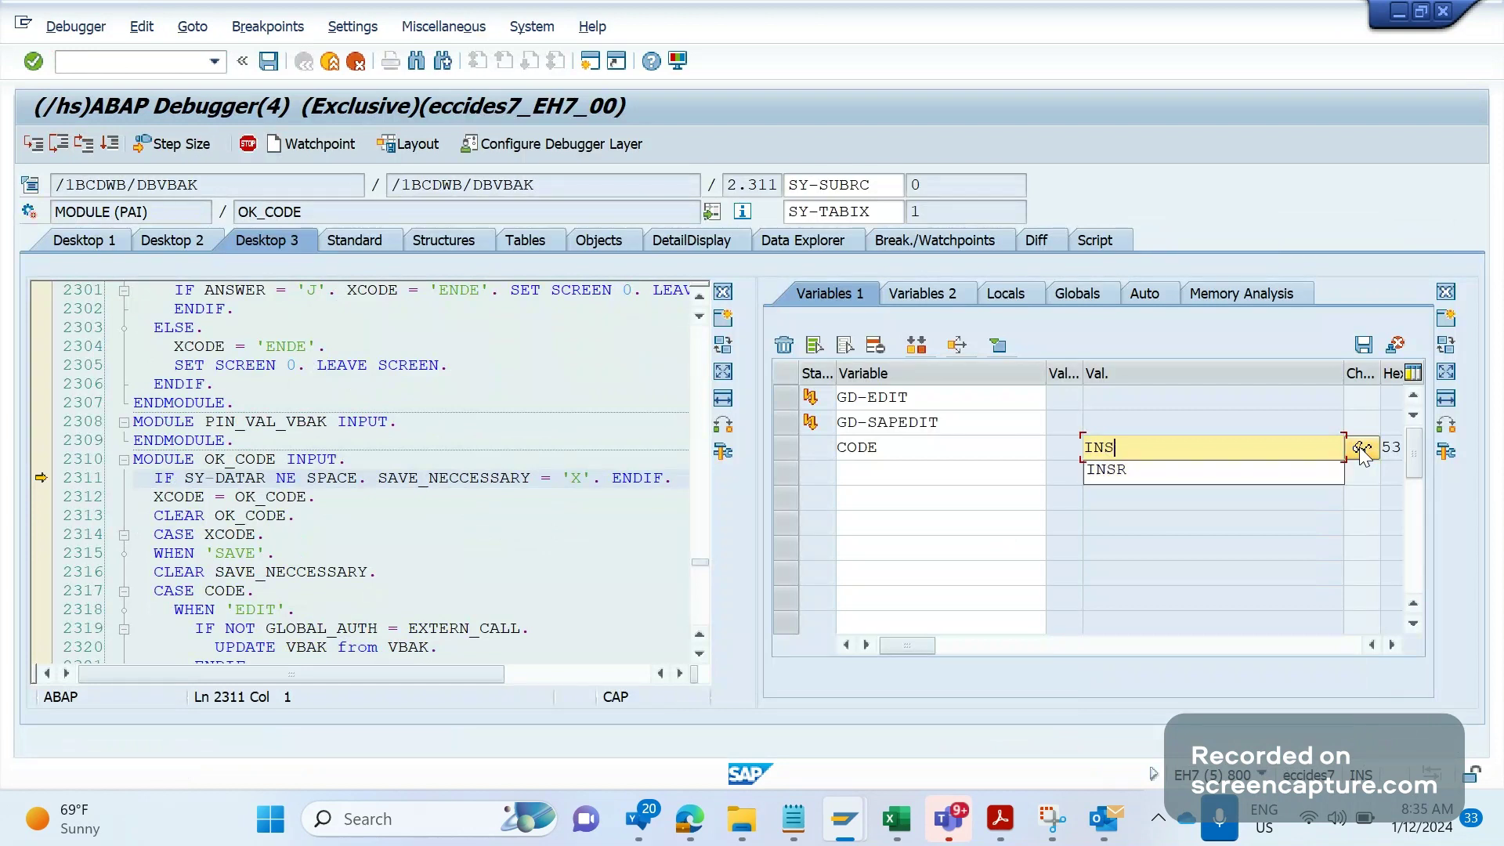
key(BackSpace)
key(BackSpace)
key(BackSpace)
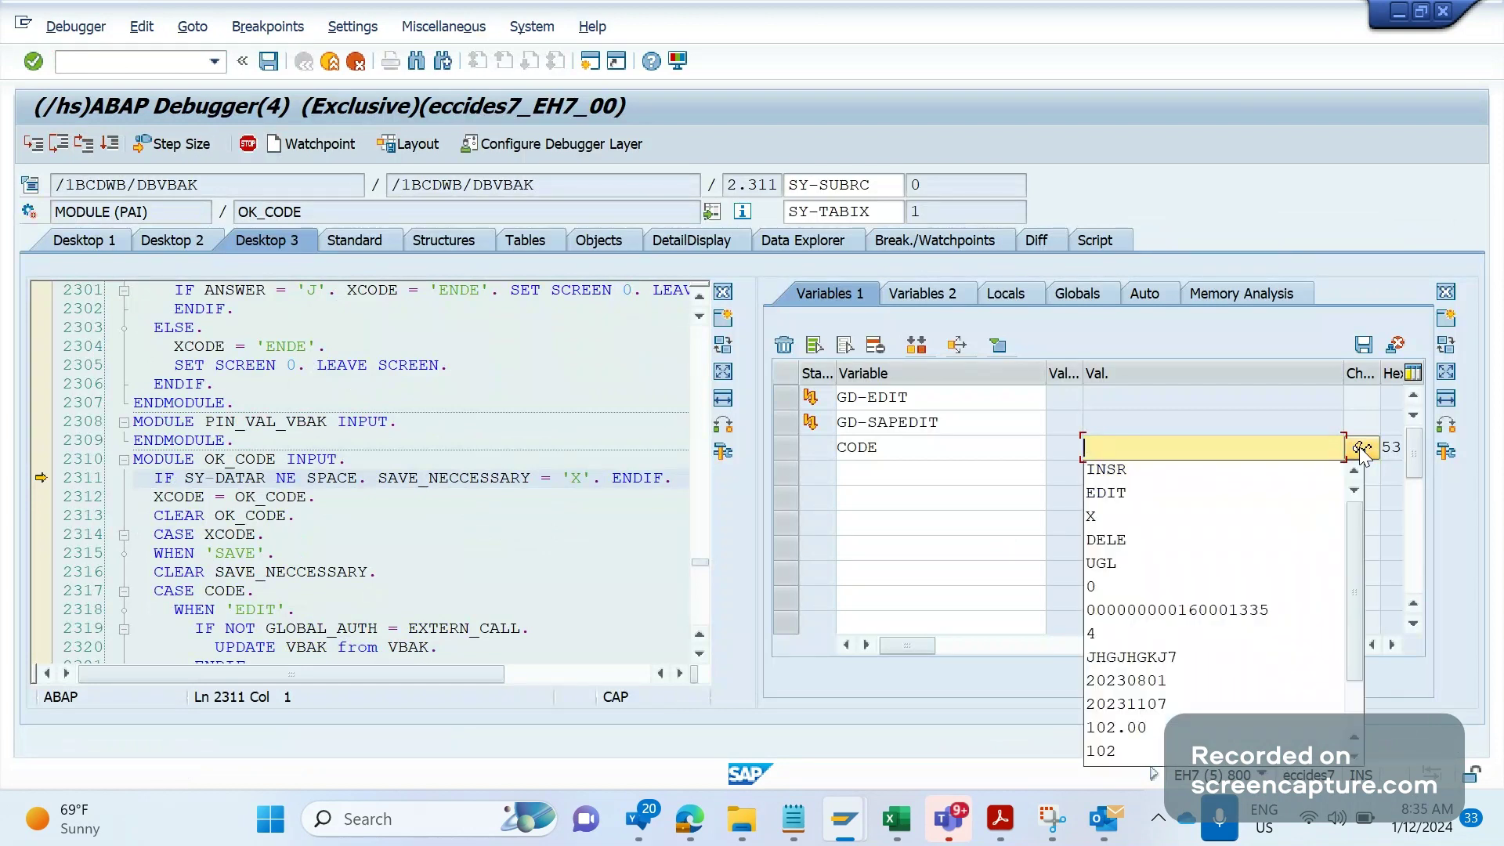
text(DELE)
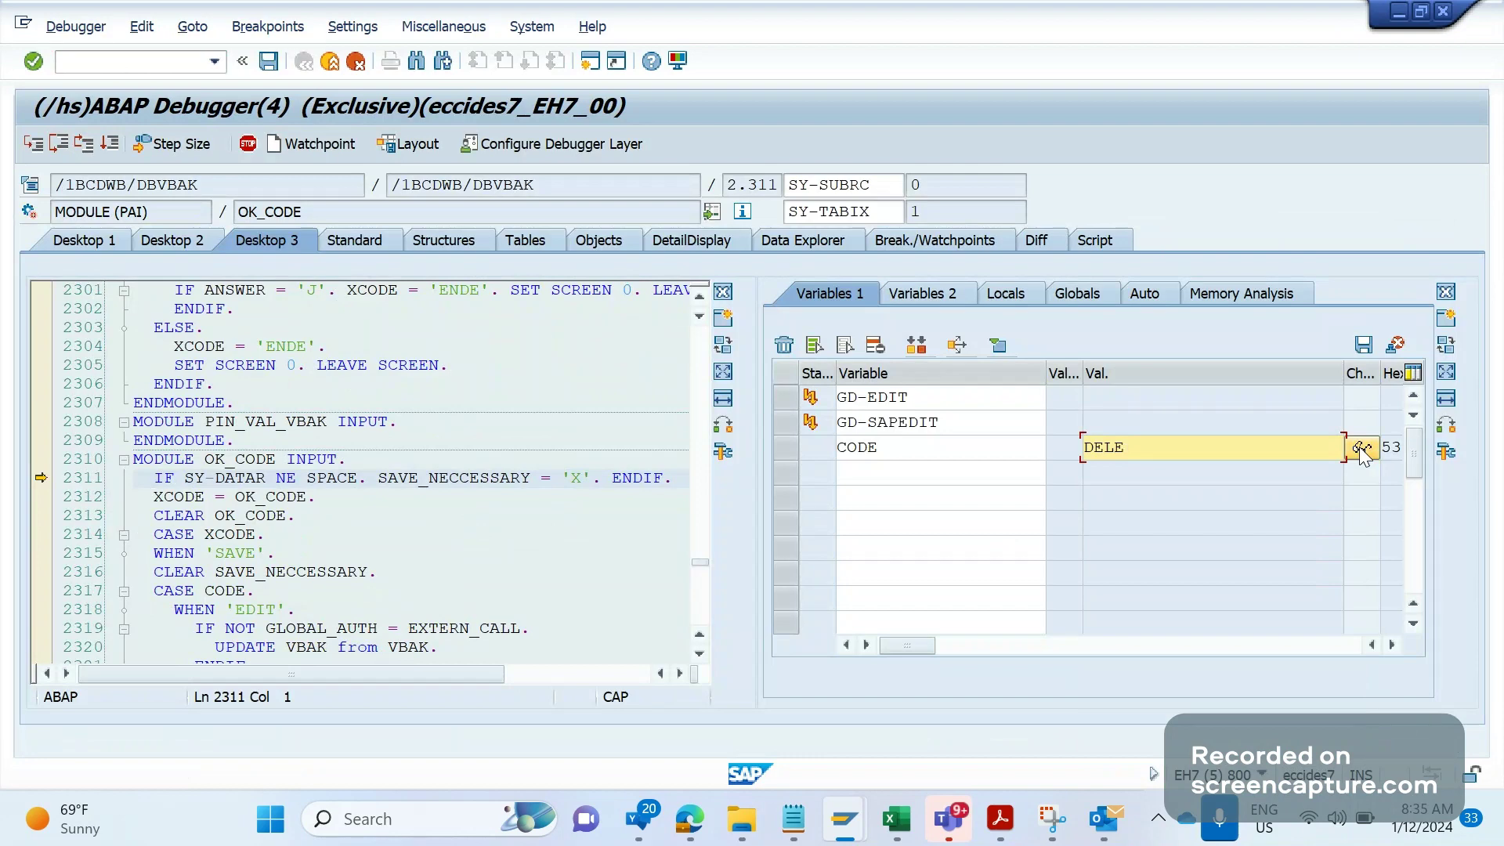
click(1361, 448)
click(1361, 448)
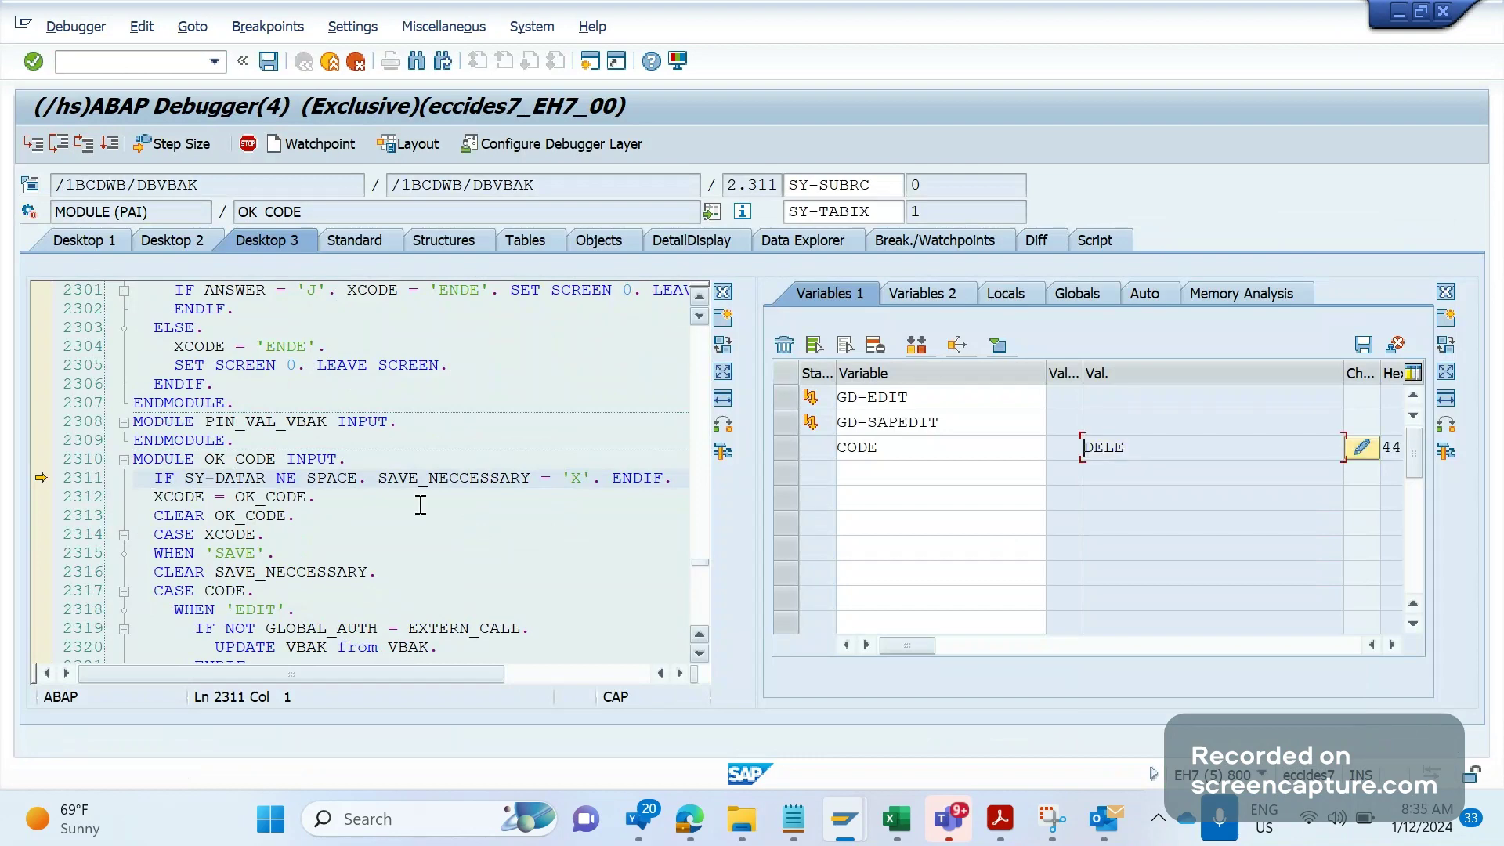
- Resume the program, delete VBAK entry 4974, and go back to the VBAK entries list
click(105, 152)
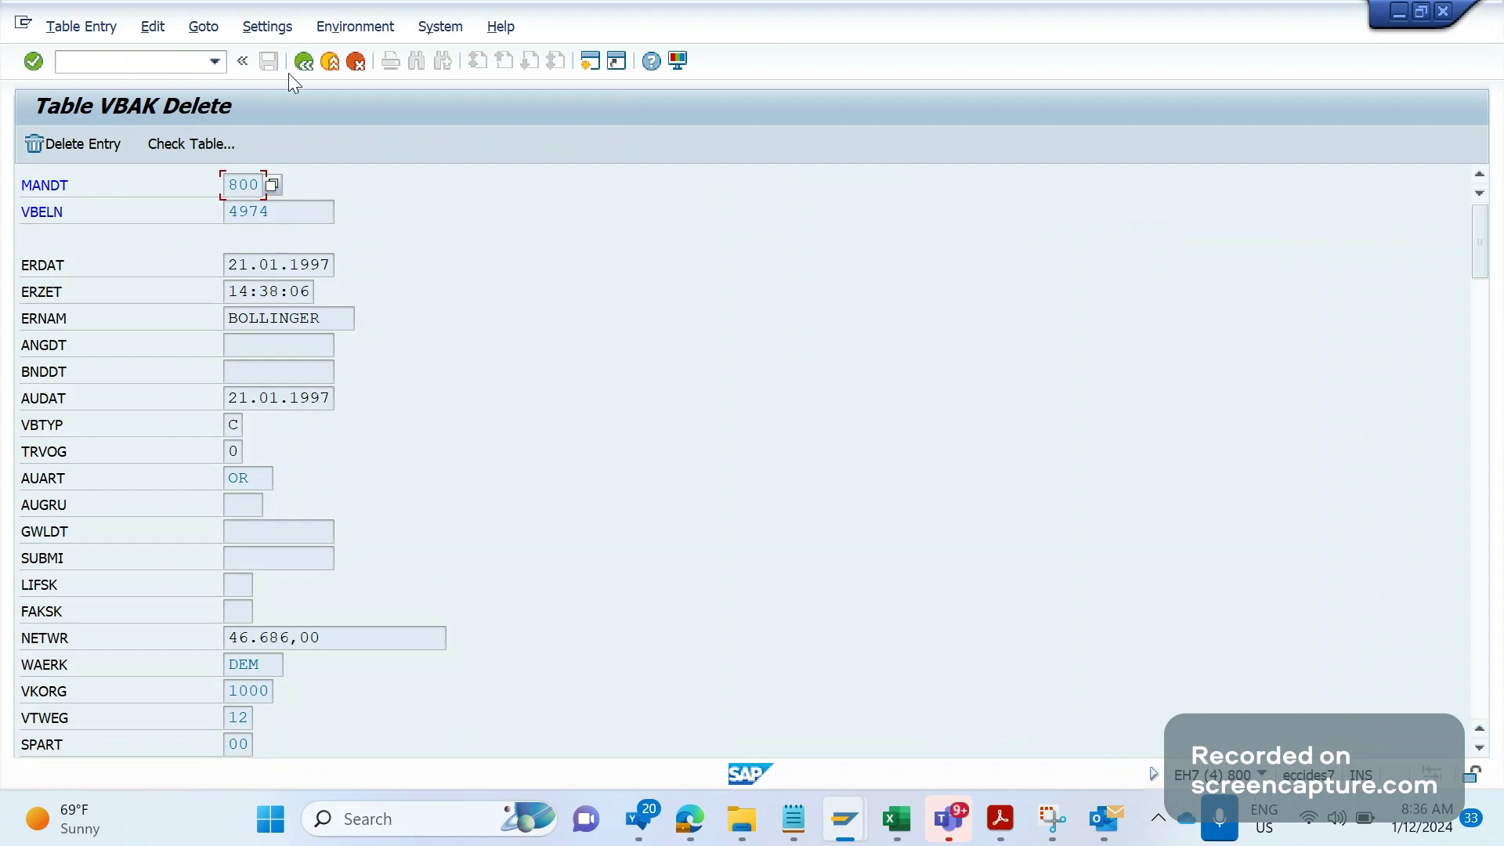
click(114, 153)
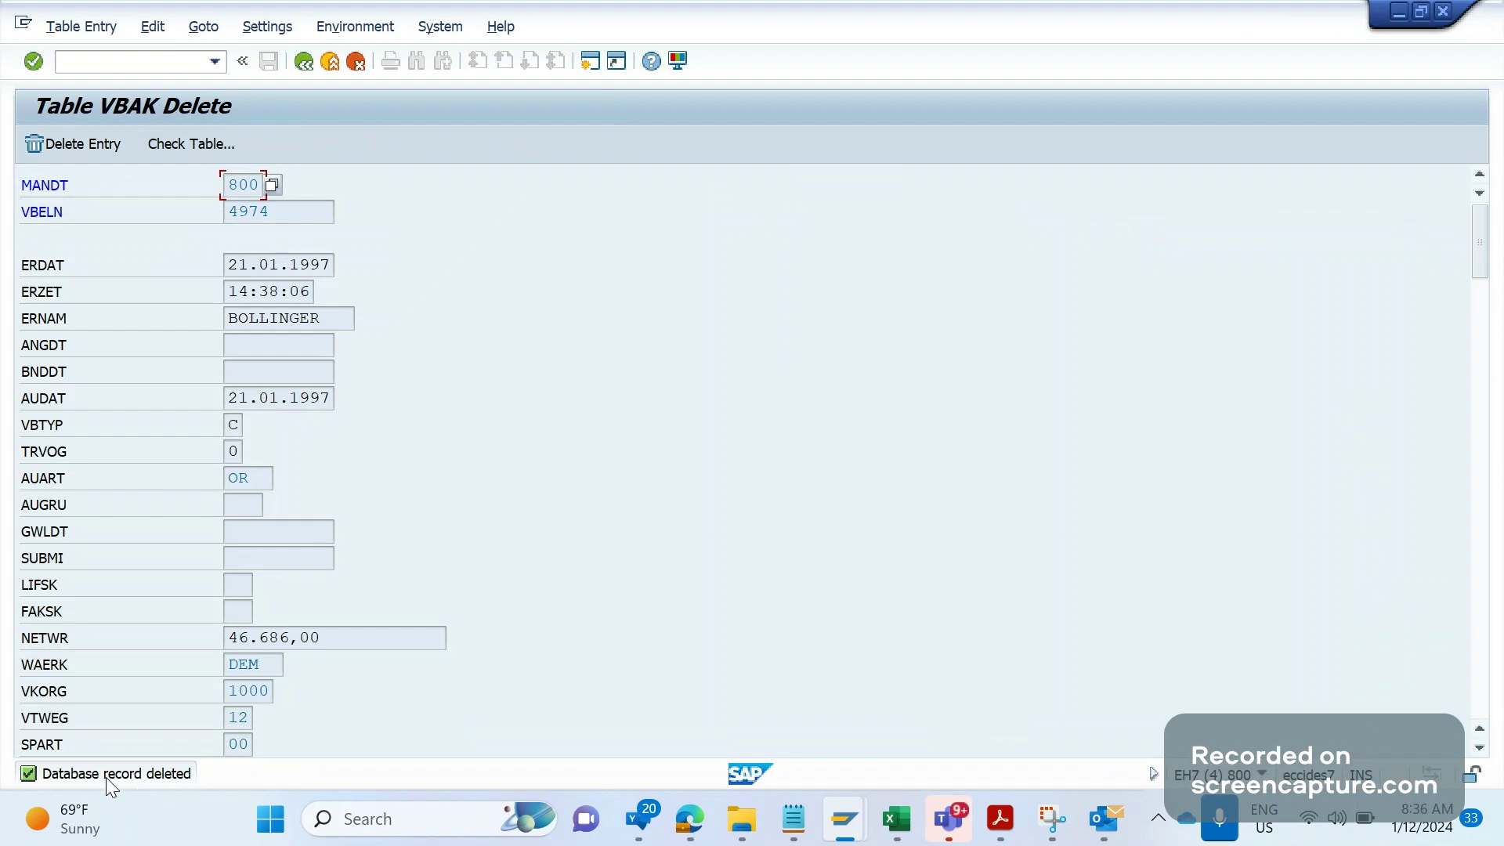
click(304, 62)
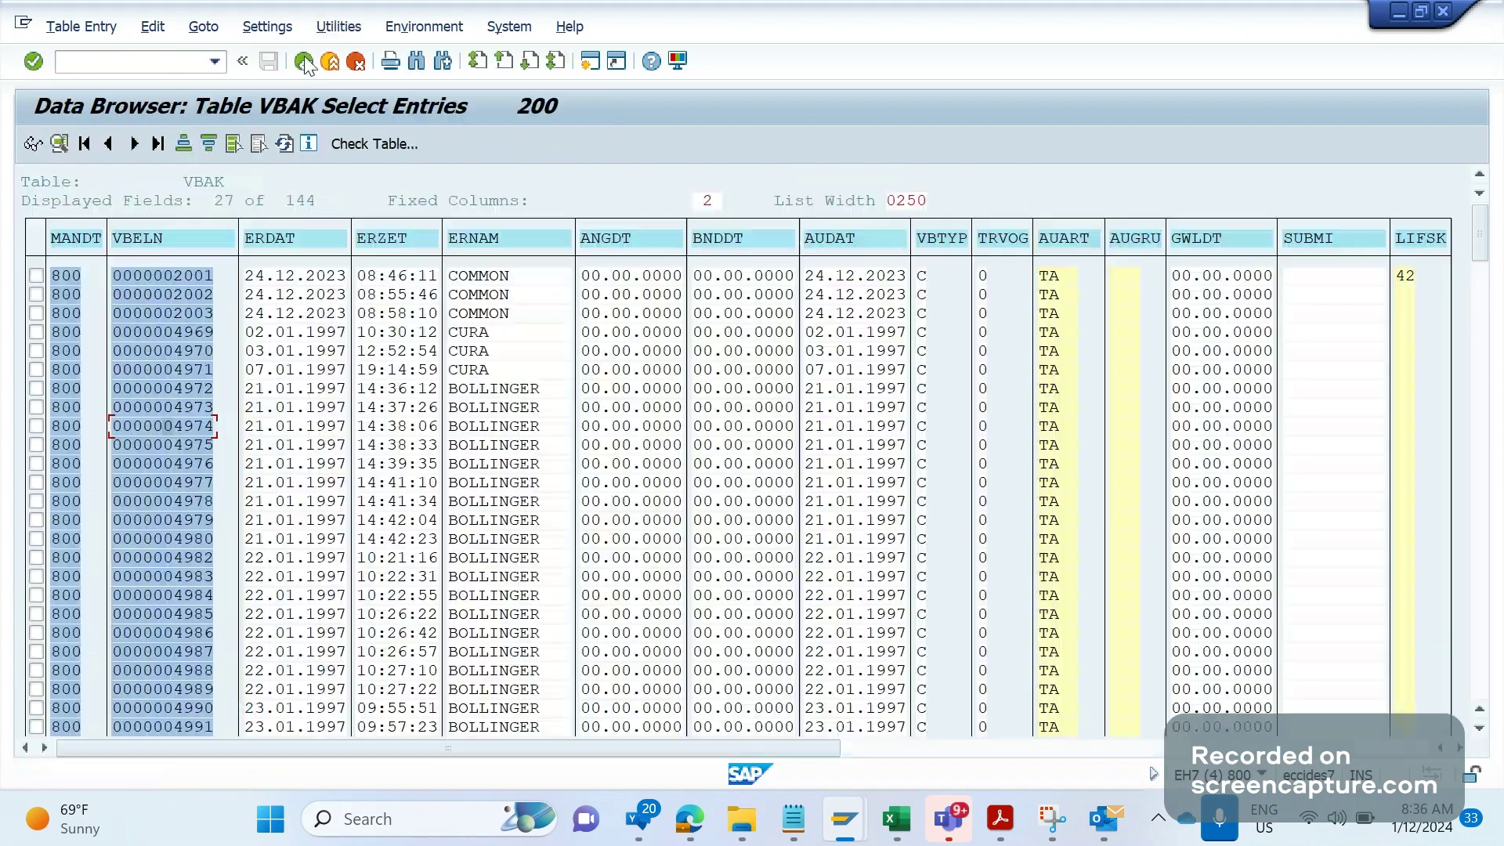
click(167, 327)
double_click(166, 330)
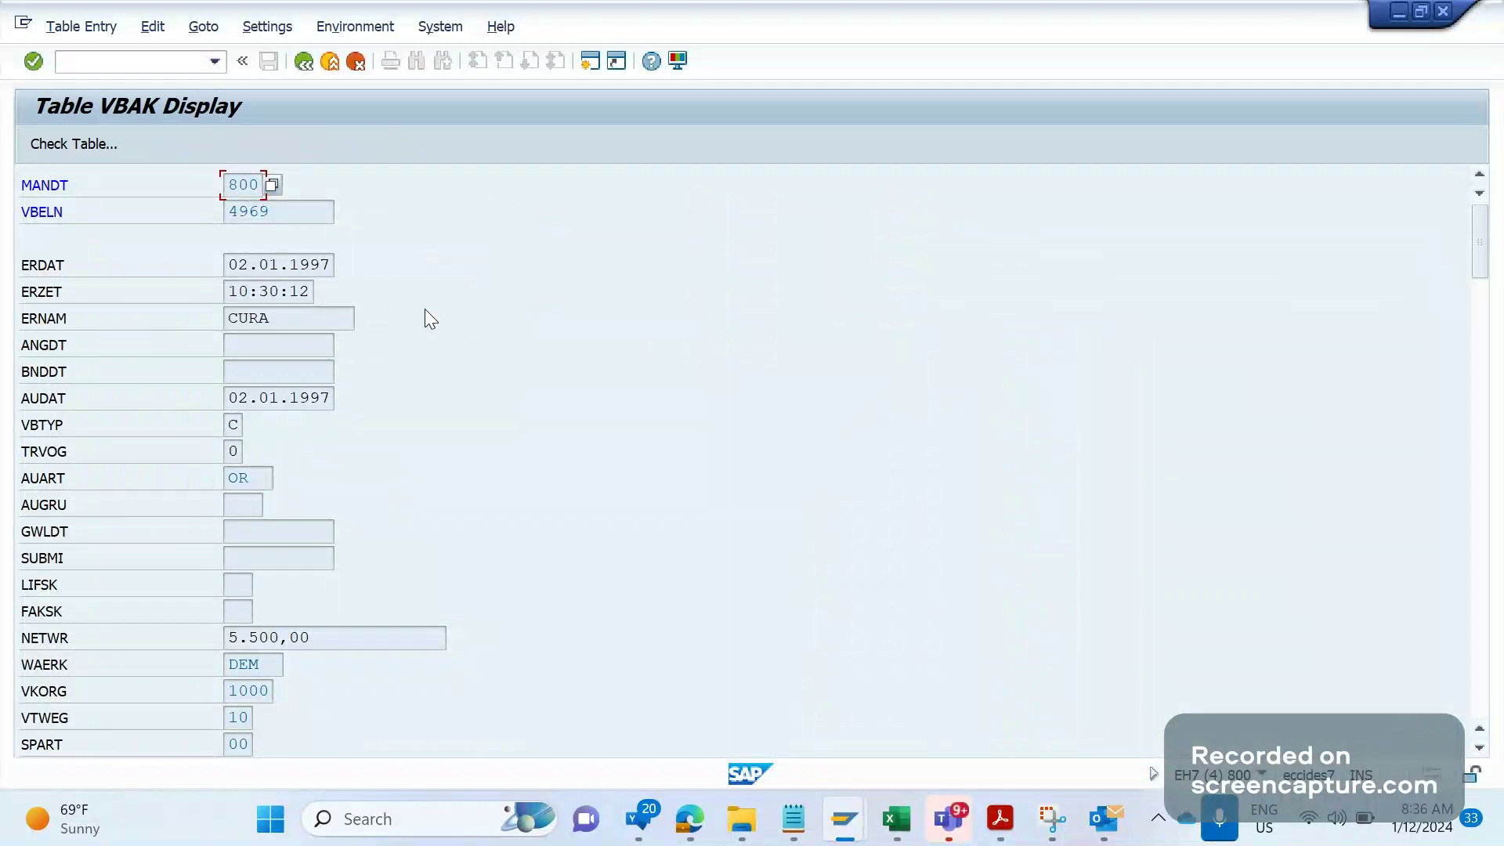
key(alt+Tab)
key(alt+Tab)
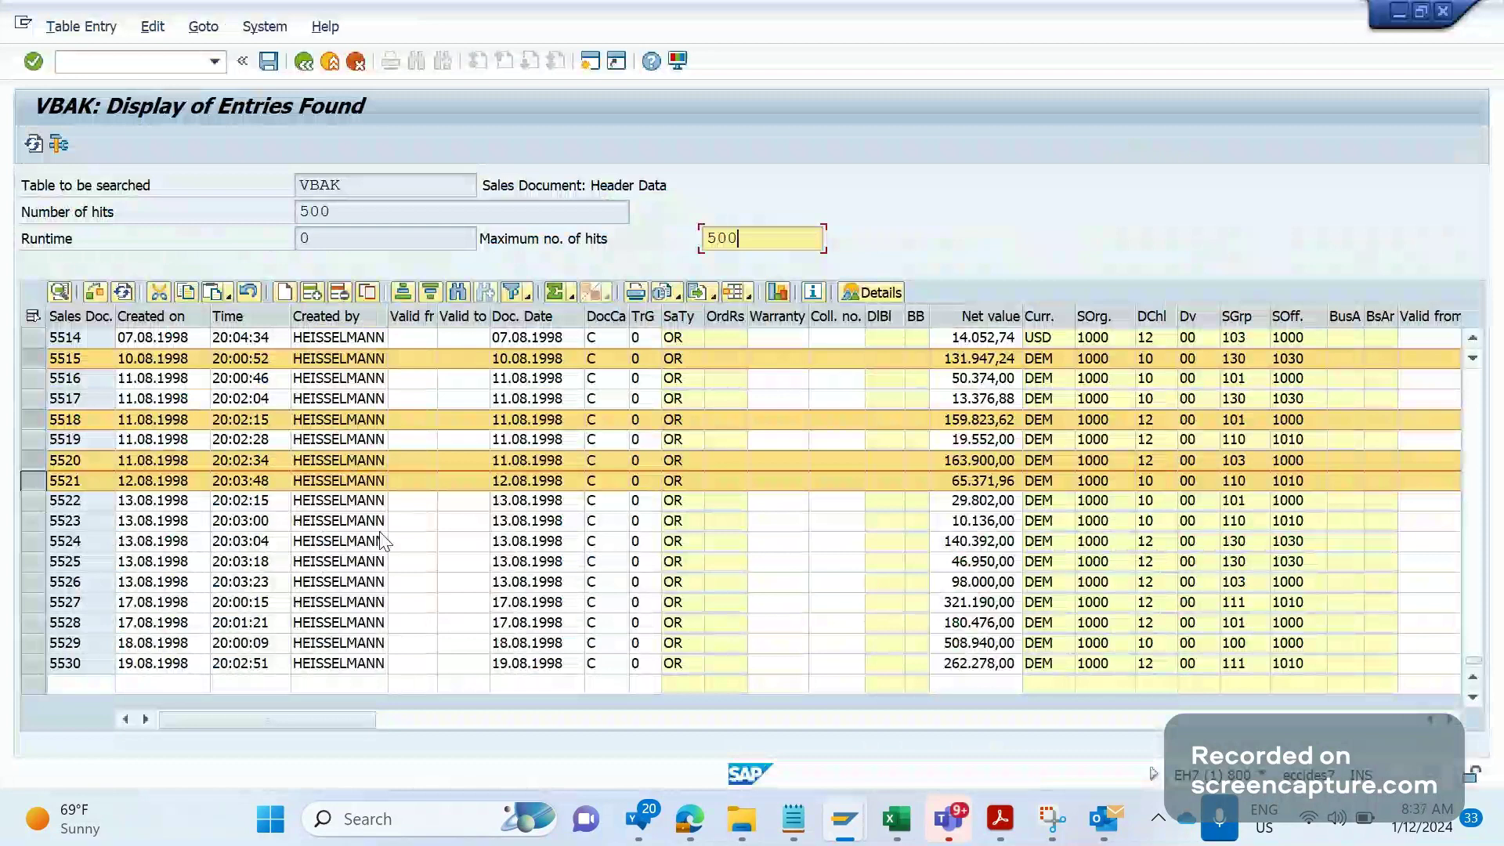
- Deselect the result rows and confirm via system information that this session runs SE16N
key(Tab)
click(331, 542)
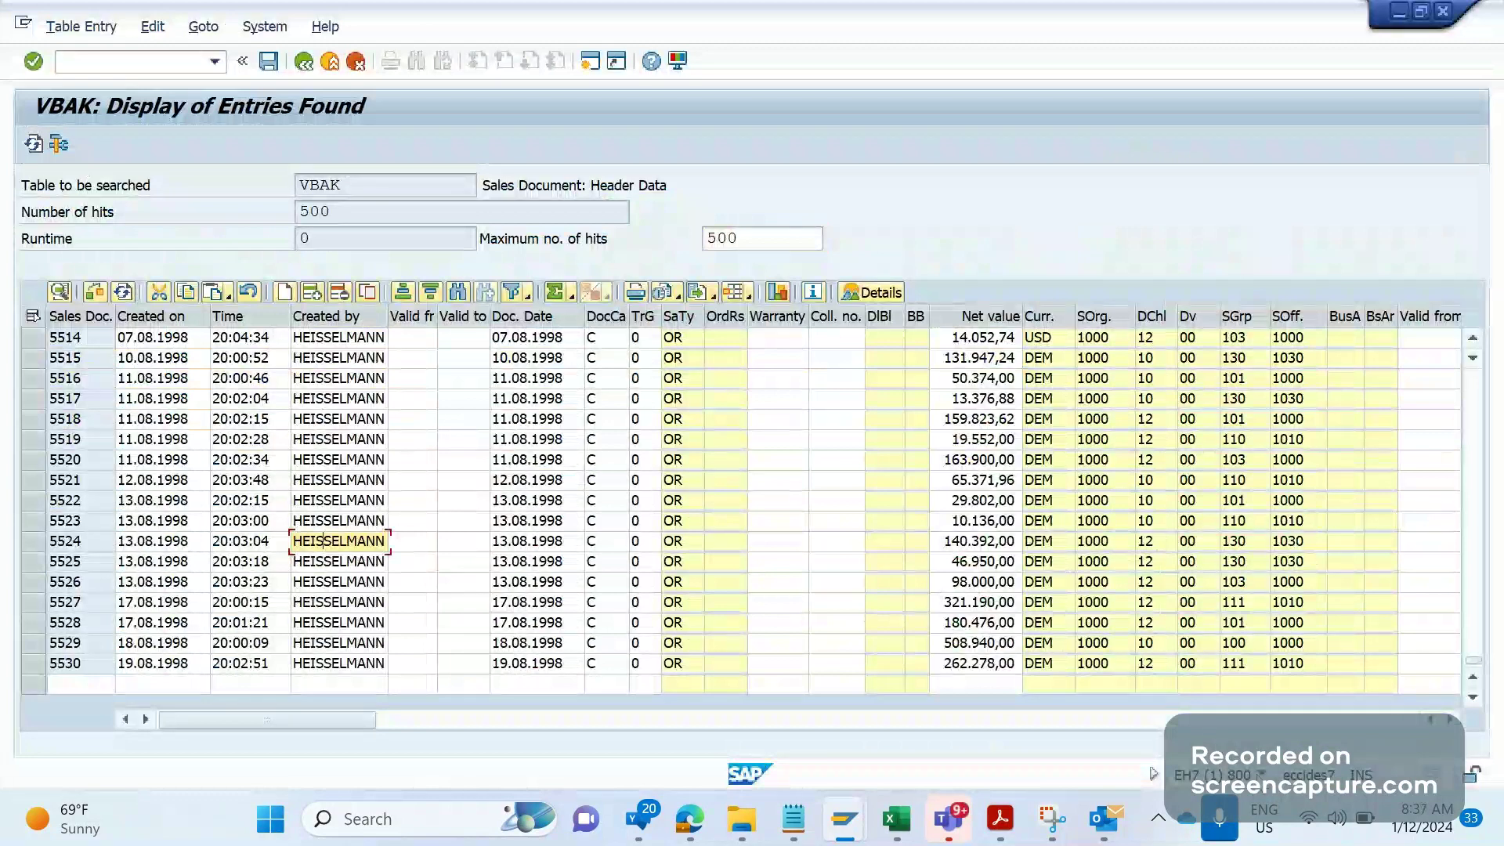
click(1262, 774)
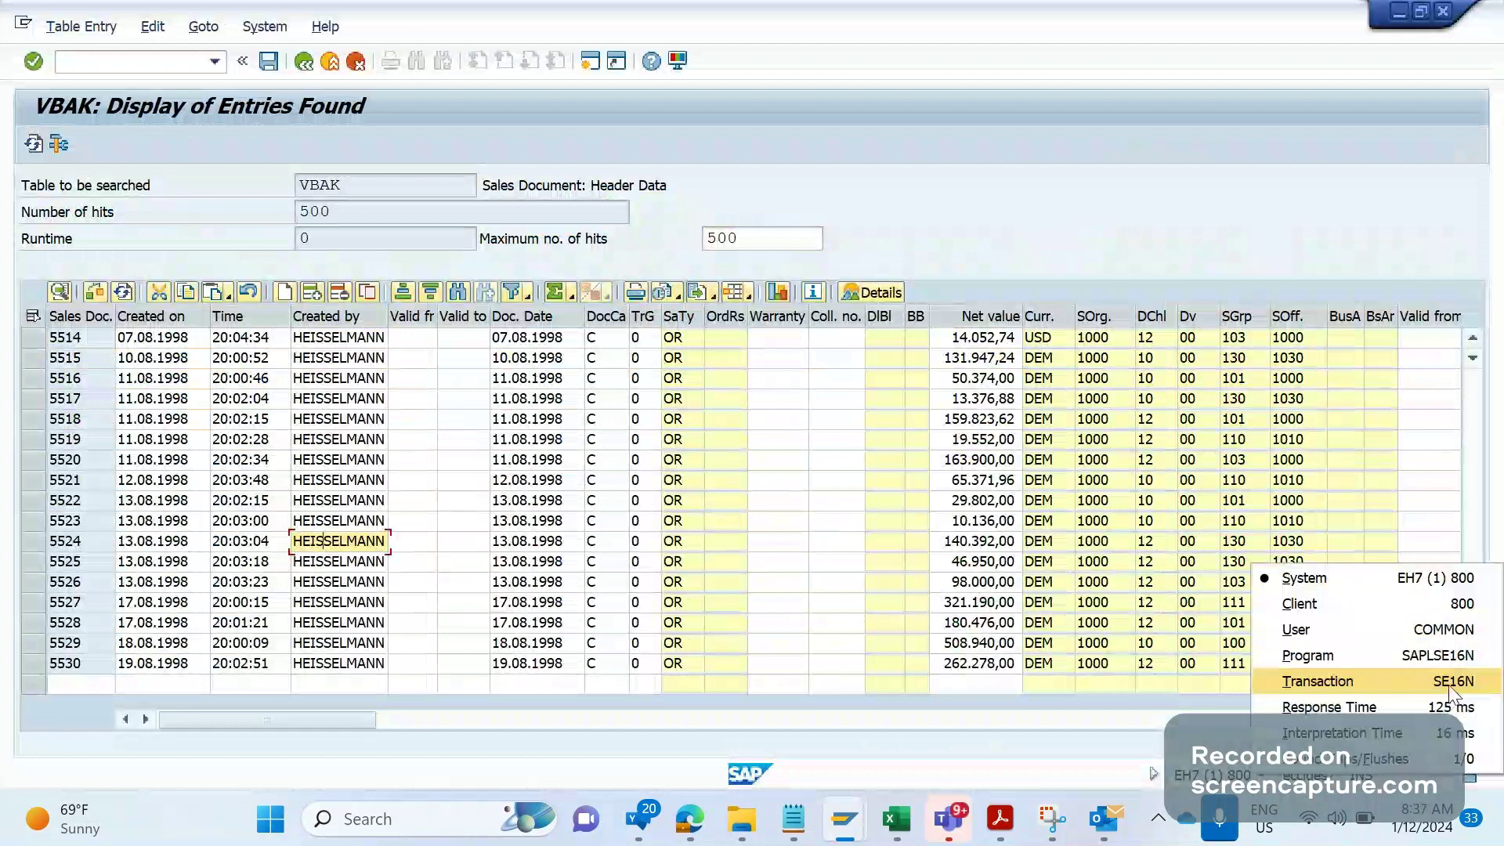
click(1449, 683)
- Bring the Table VBAK Display window for entry 4969 forward and check its system information
mouse_move(844, 819)
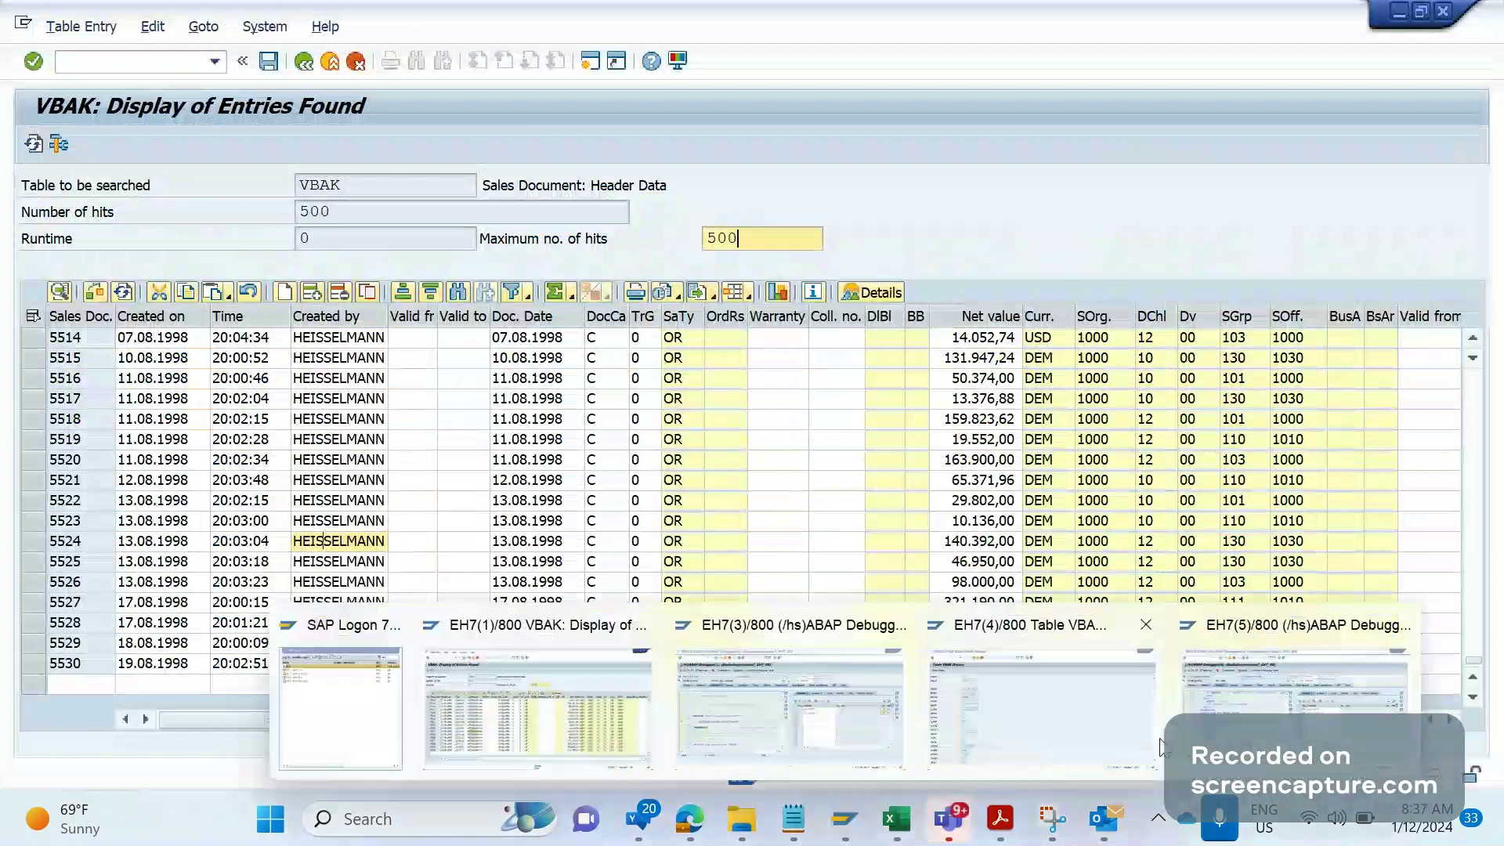
click(1022, 689)
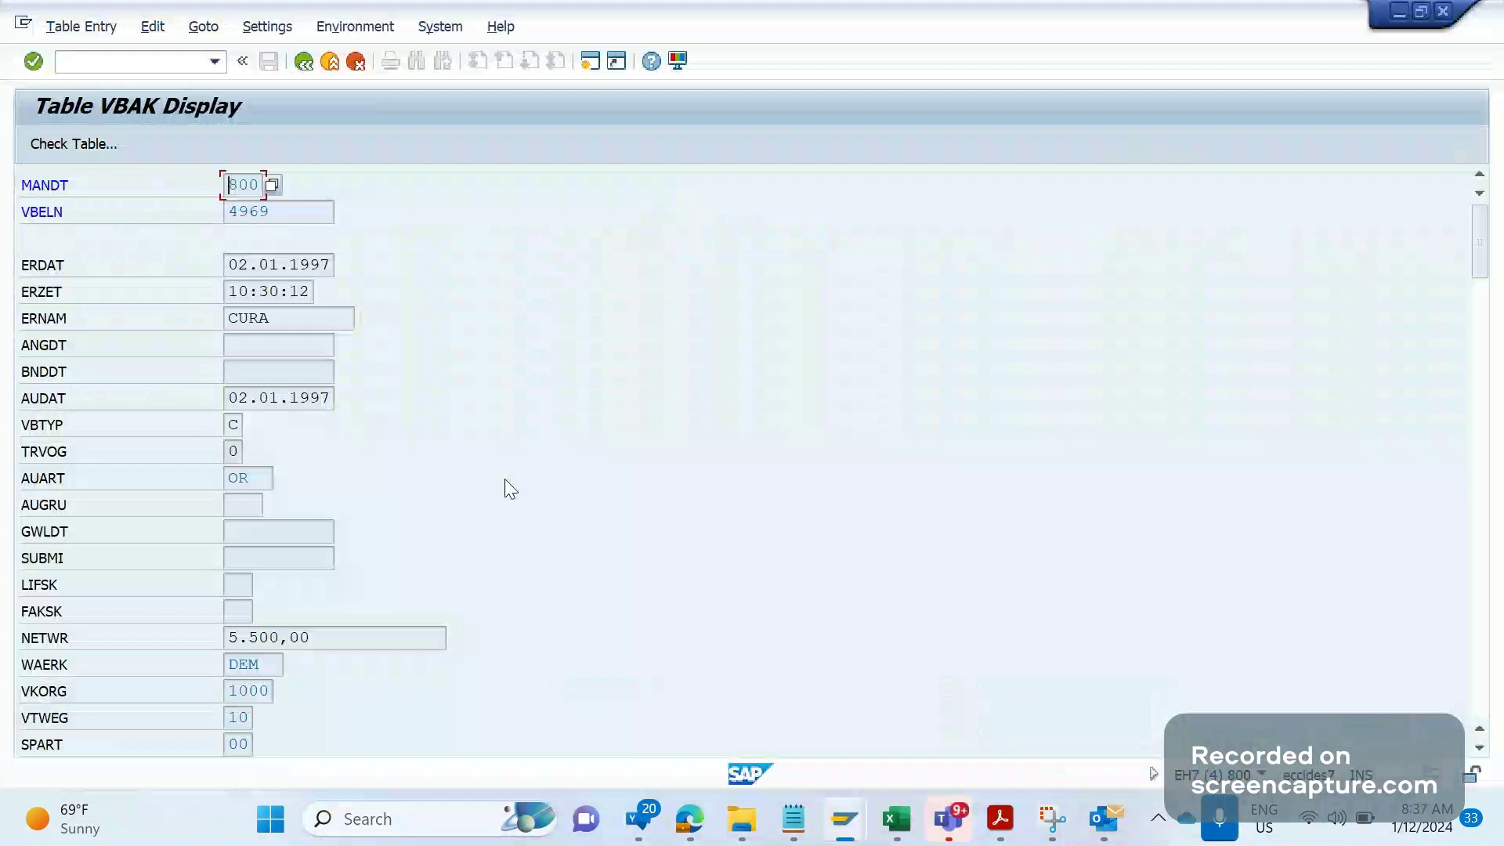
click(1261, 775)
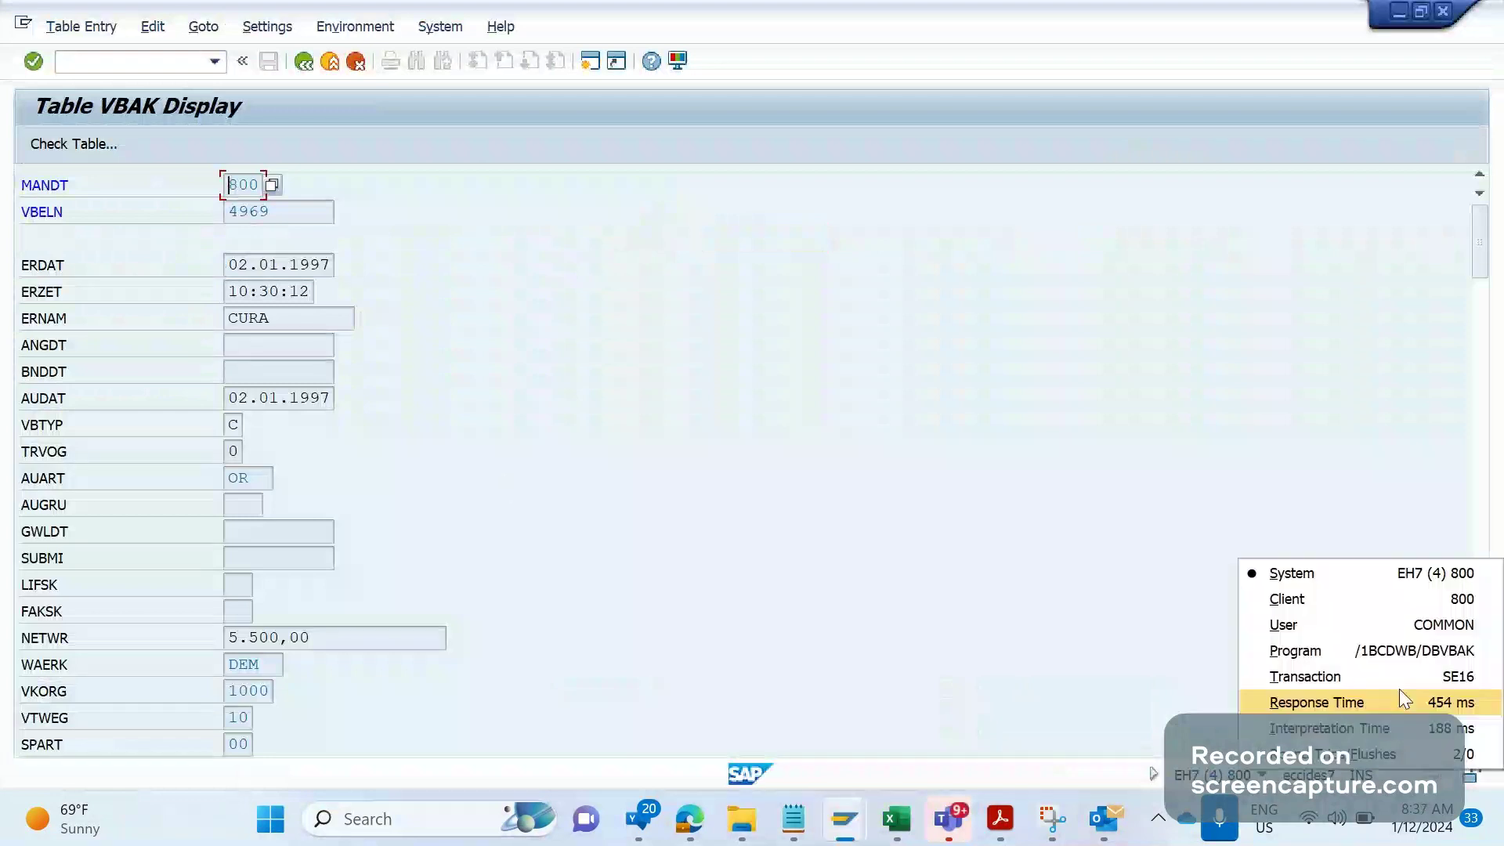
click(879, 572)
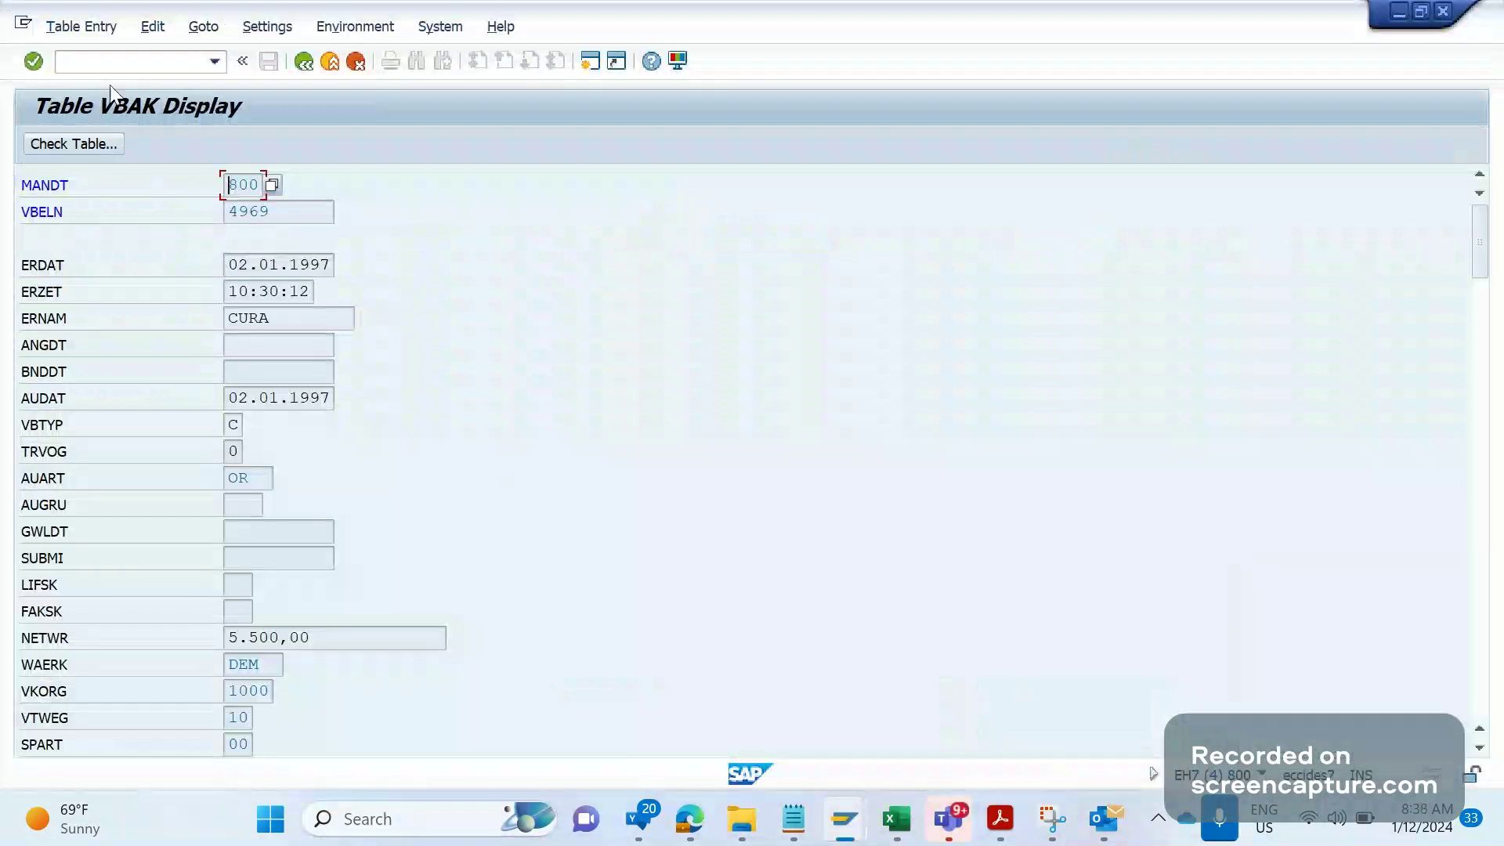
click(105, 59)
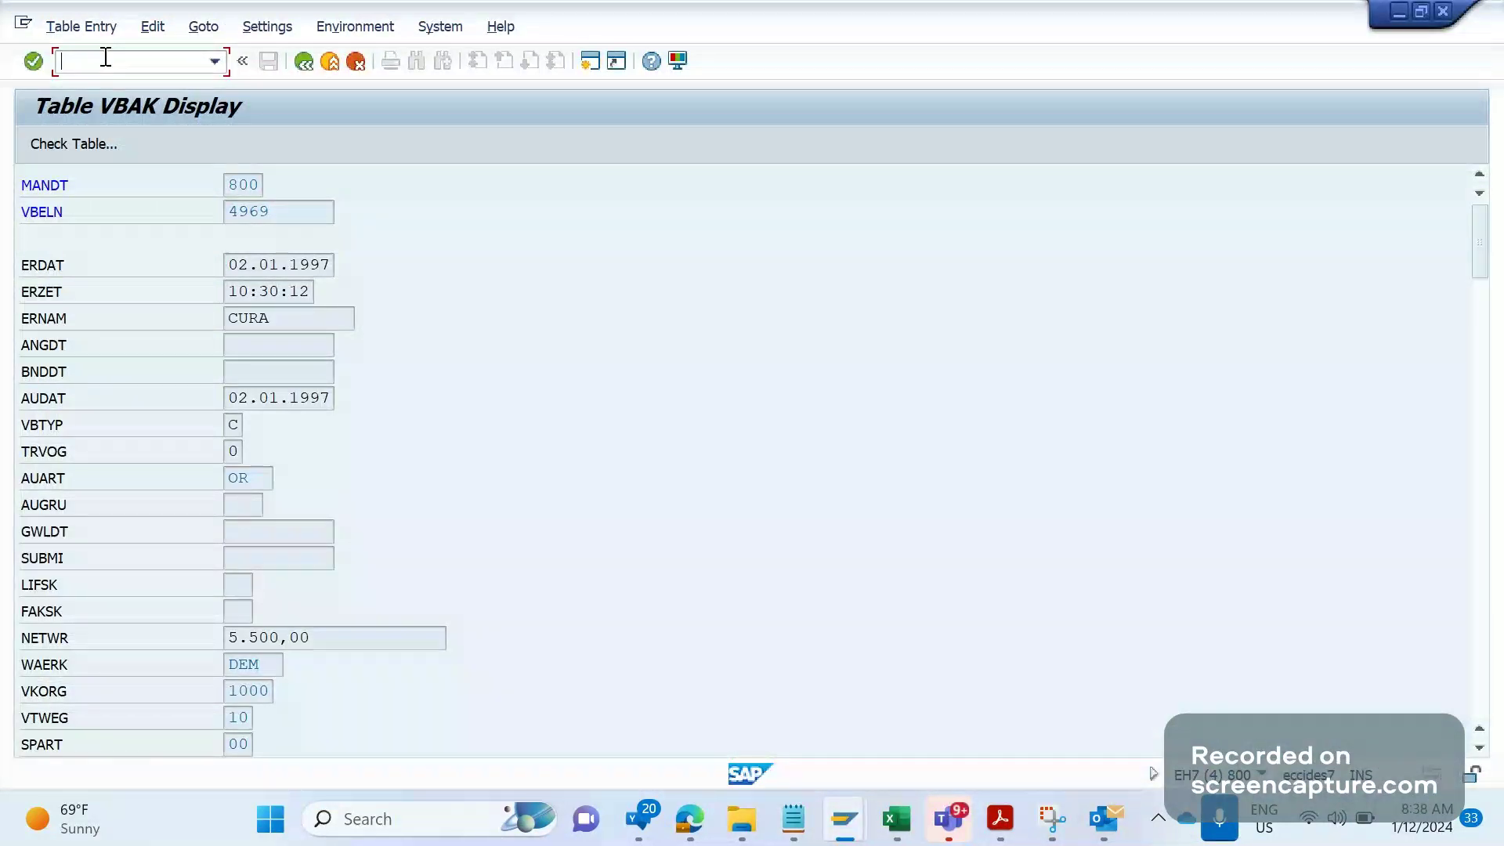
- Go to SE11, display table VBAK, and list its contents in the Data Browser with 200 hits
text(/NSE11)
key(Return)
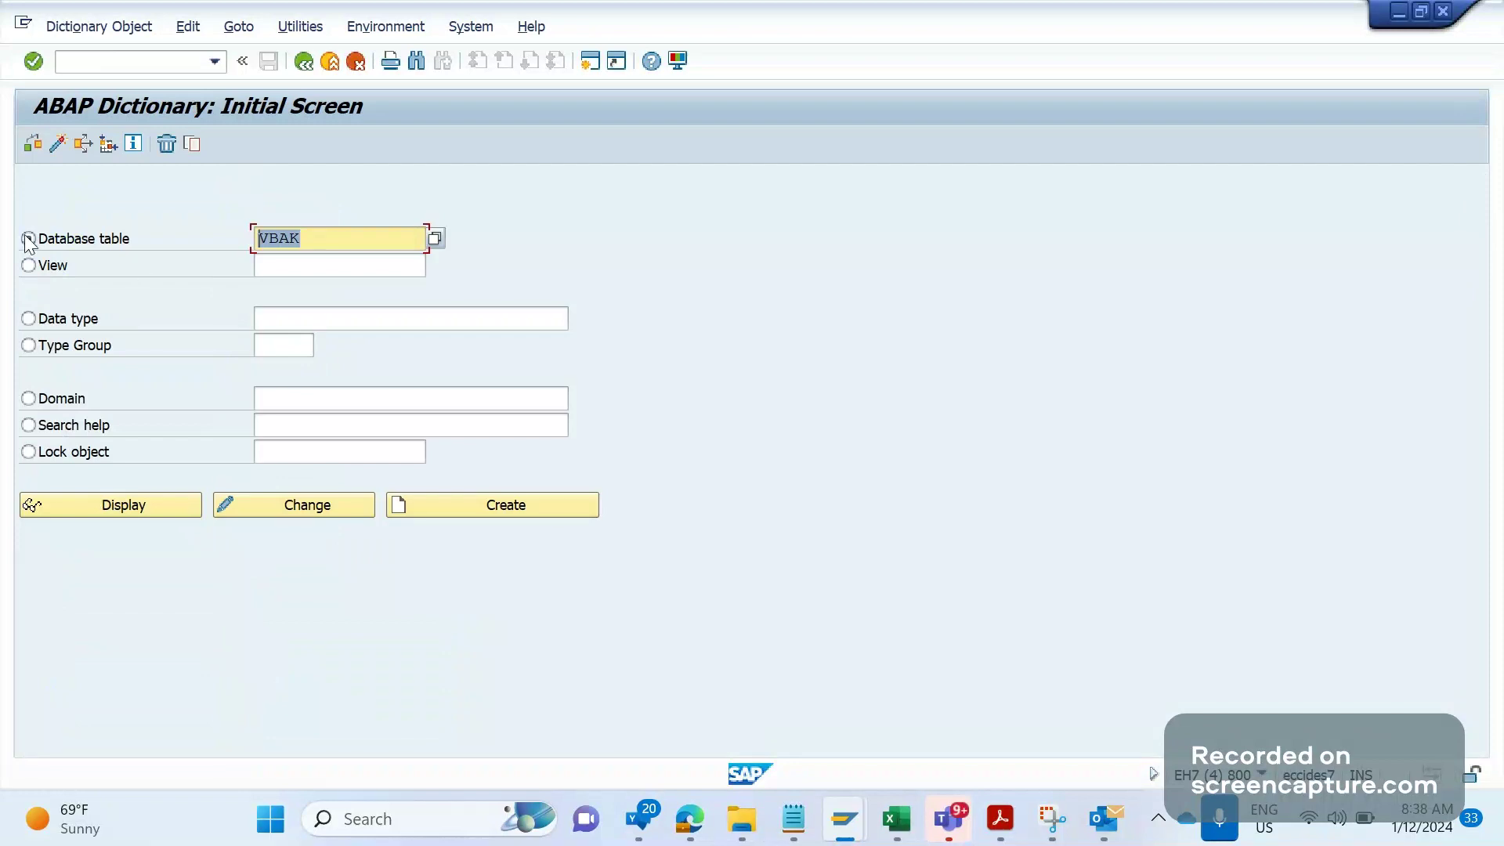
click(102, 505)
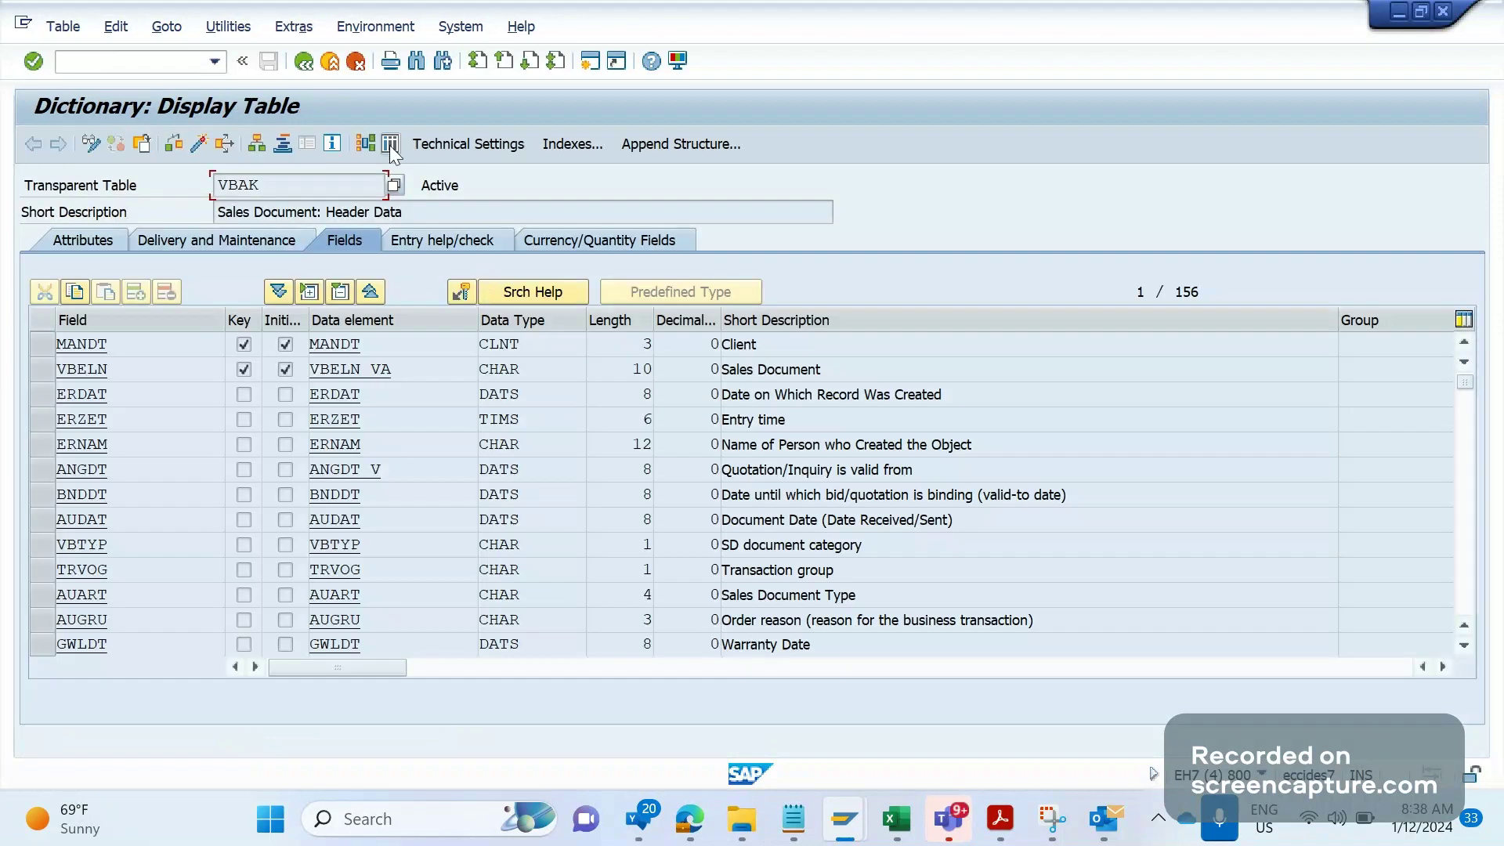
click(390, 144)
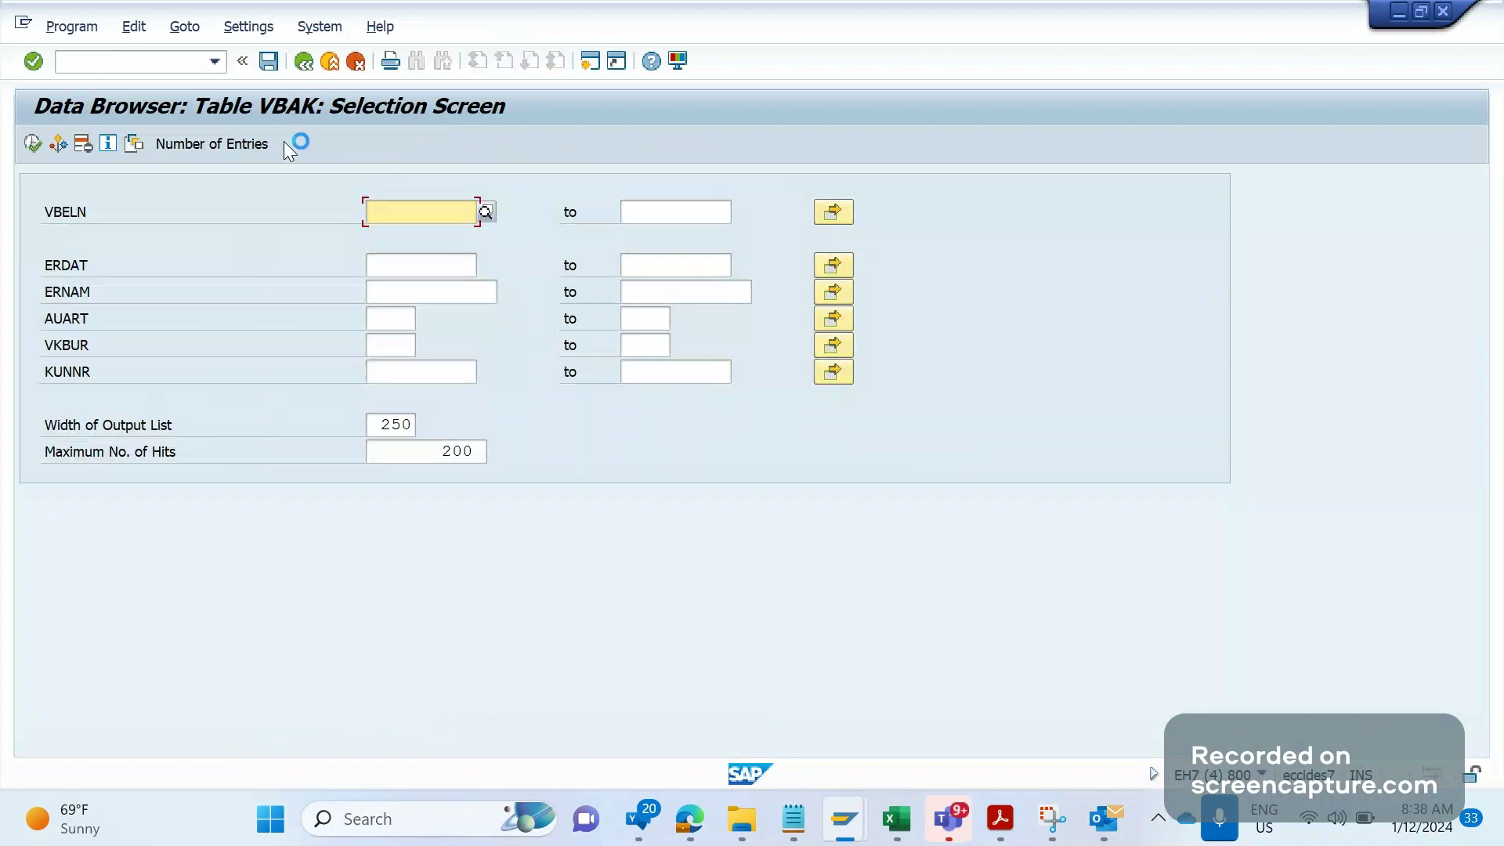
click(31, 143)
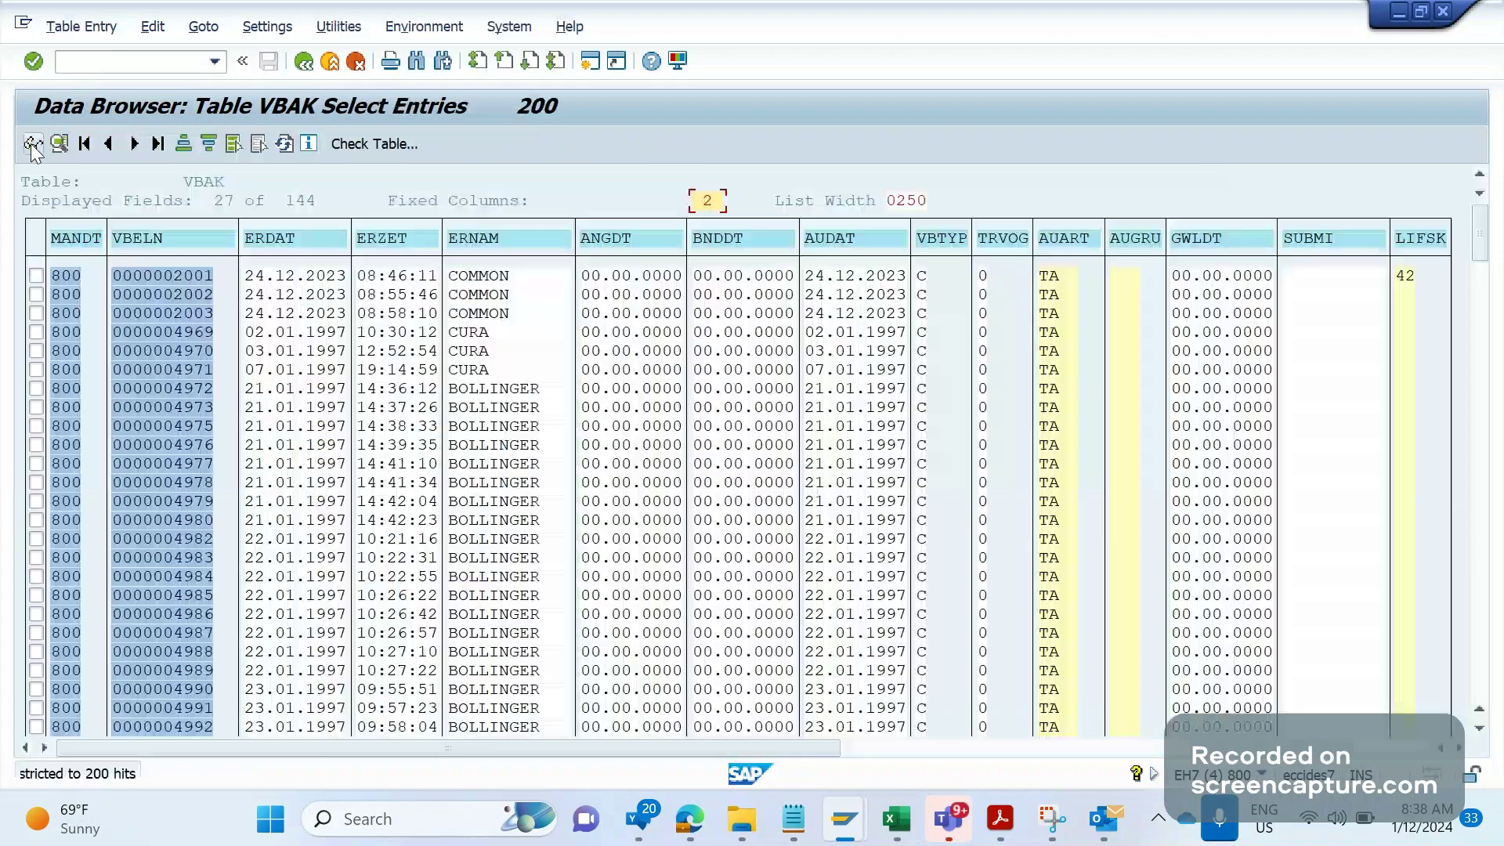
click(129, 312)
double_click(129, 312)
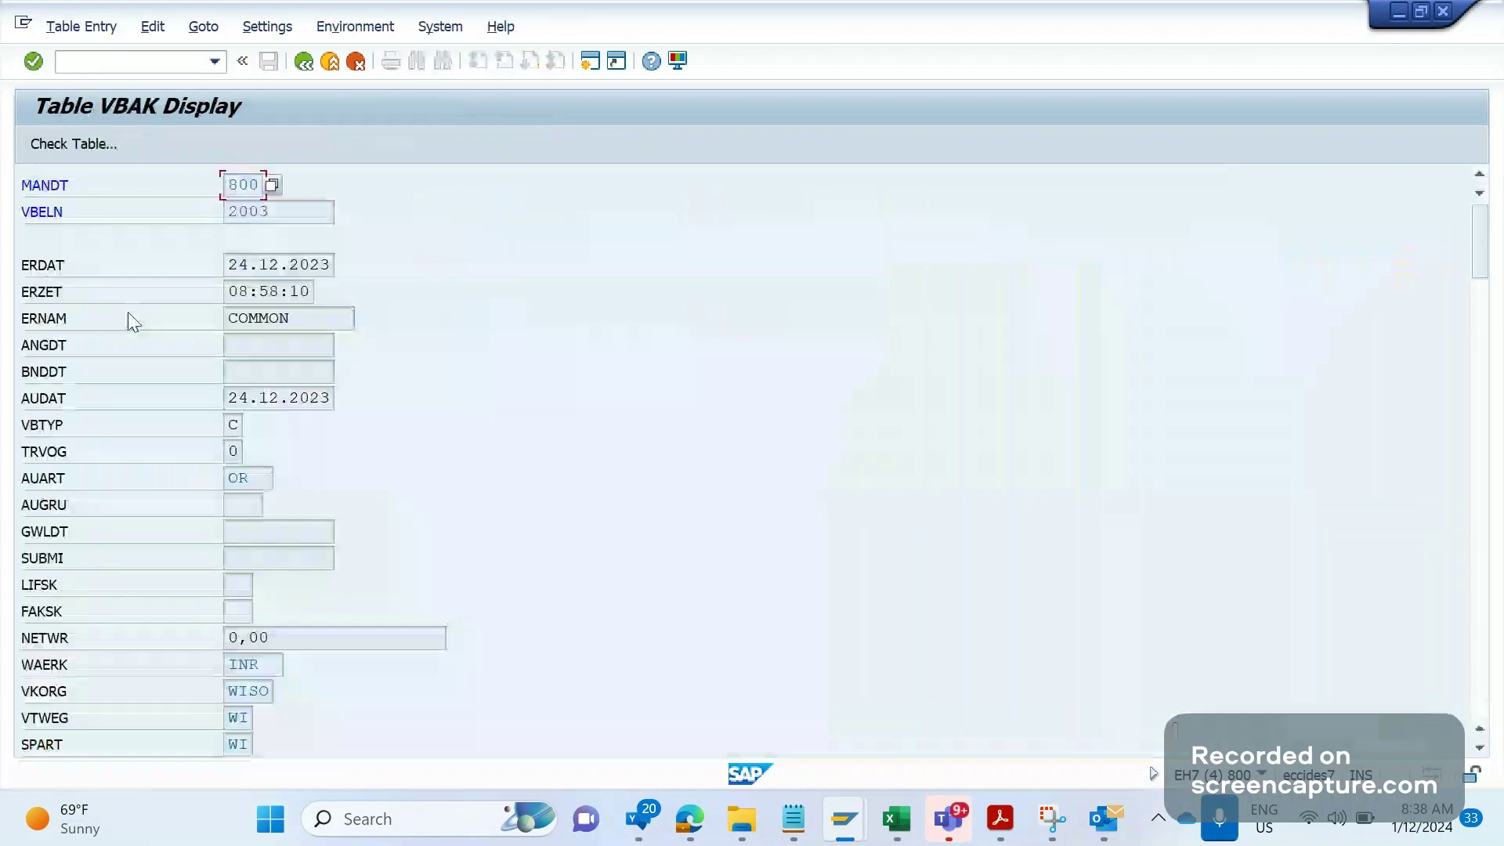
click(300, 67)
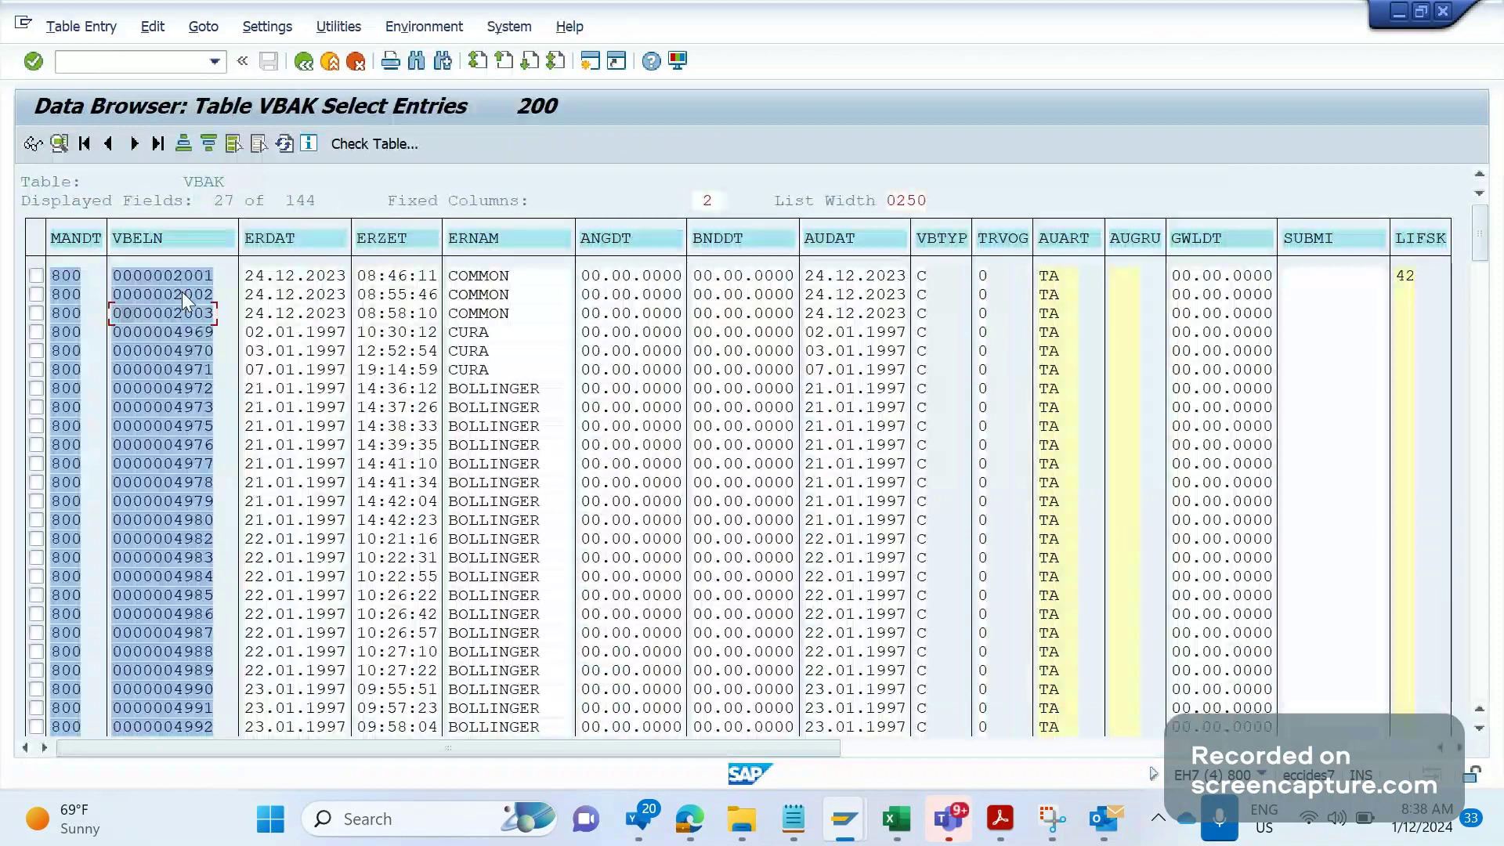
click(131, 61)
- Start transaction SE37 with /NSE37 and enter SE16N_INTERFACE as the function module
text(/N)
text(SE)
text(3)
key(BackSpace)
text(E37)
key(Return)
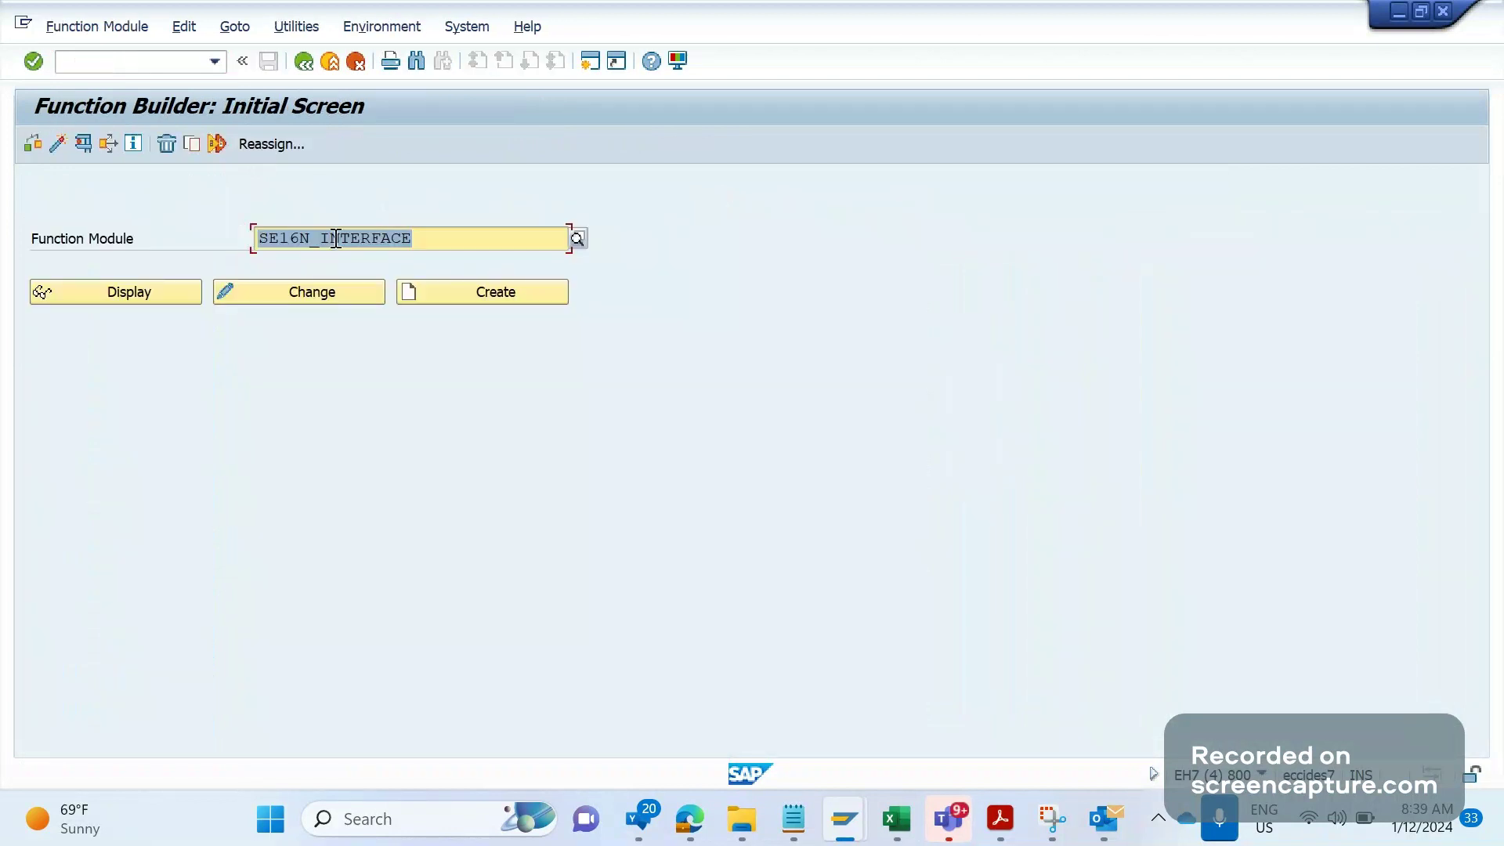
drag(429, 240, 256, 239)
- Test SE16N_INTERFACE with I_TAB VBAK, I_EDIT X and I_SAPEDIT X, and execute it
click(84, 145)
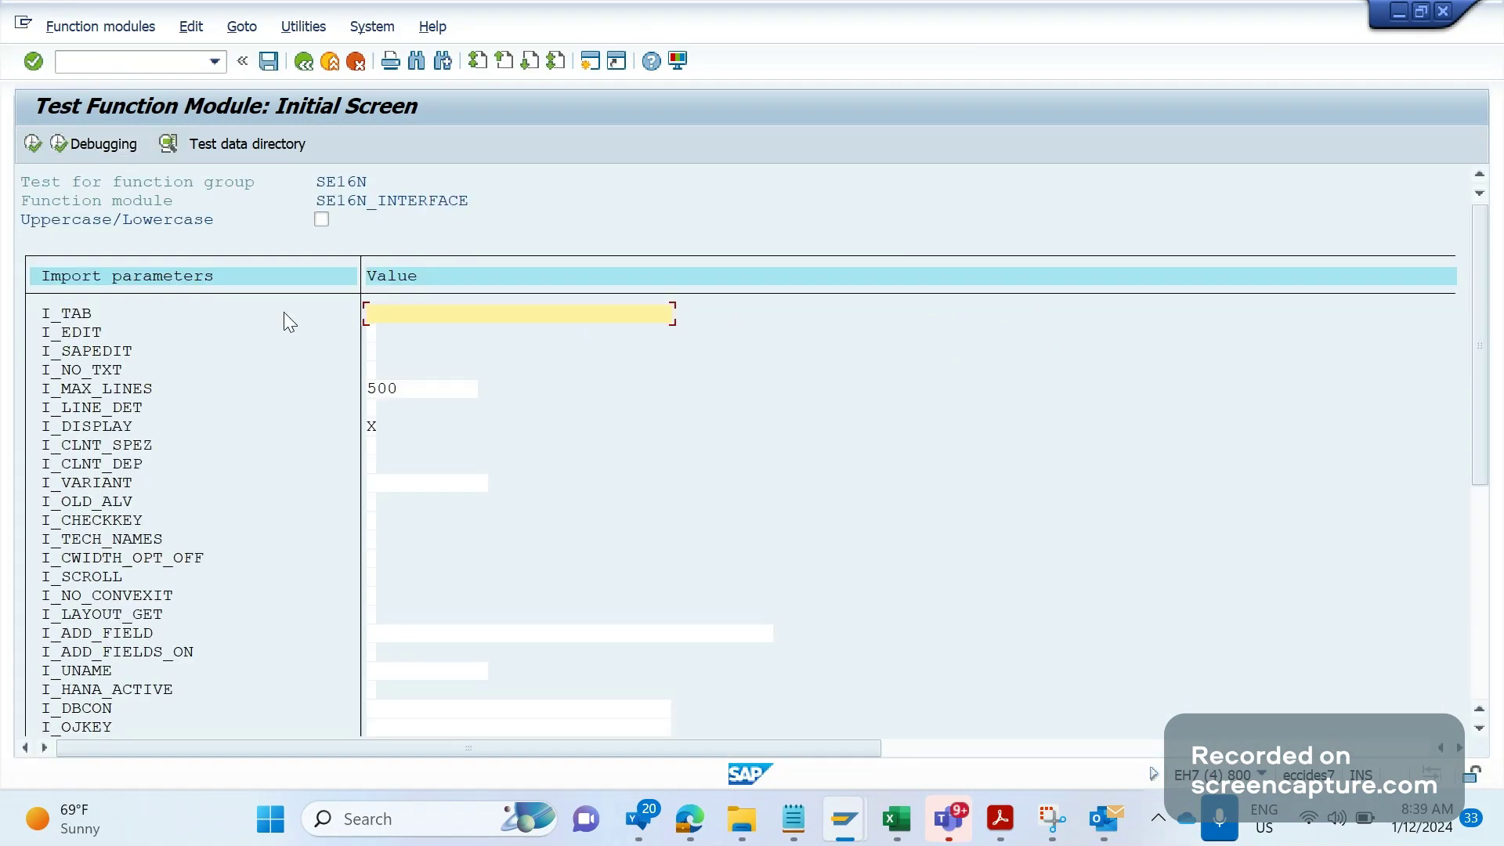
text(VBAK)
click(371, 333)
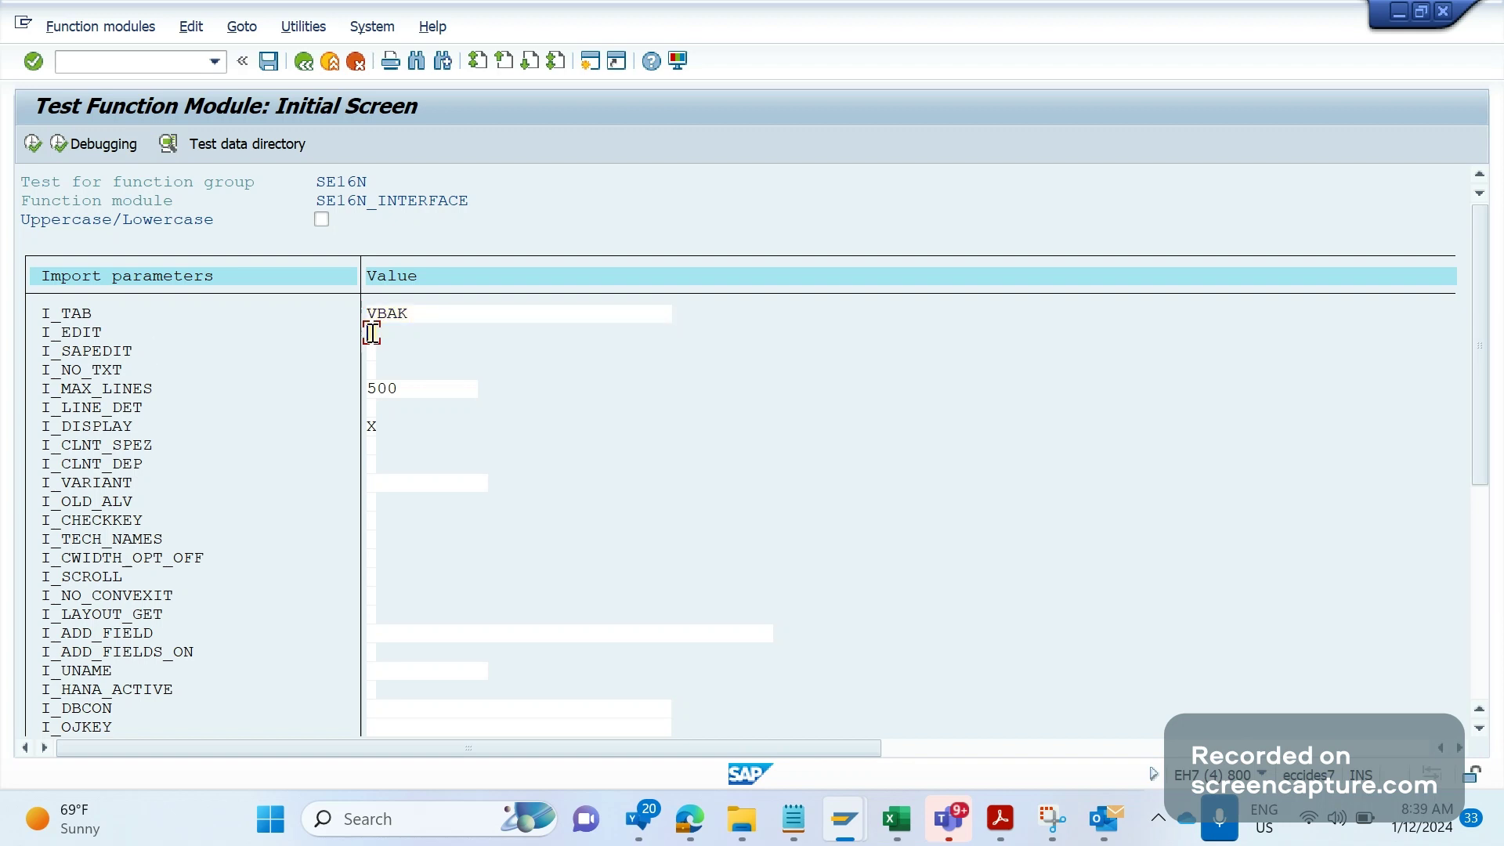
text(X)
click(371, 351)
text(X)
click(31, 144)
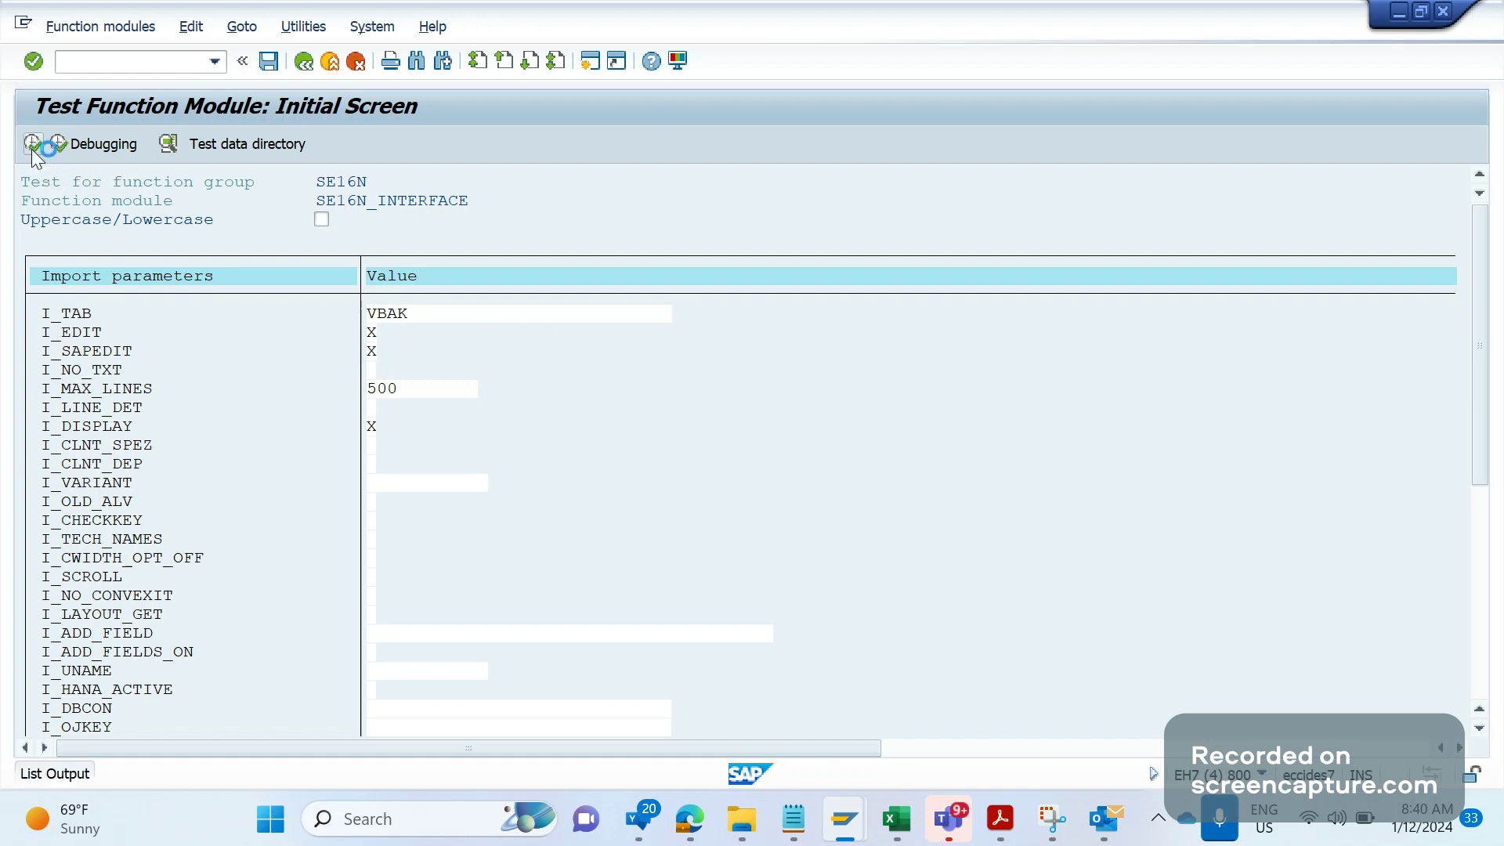